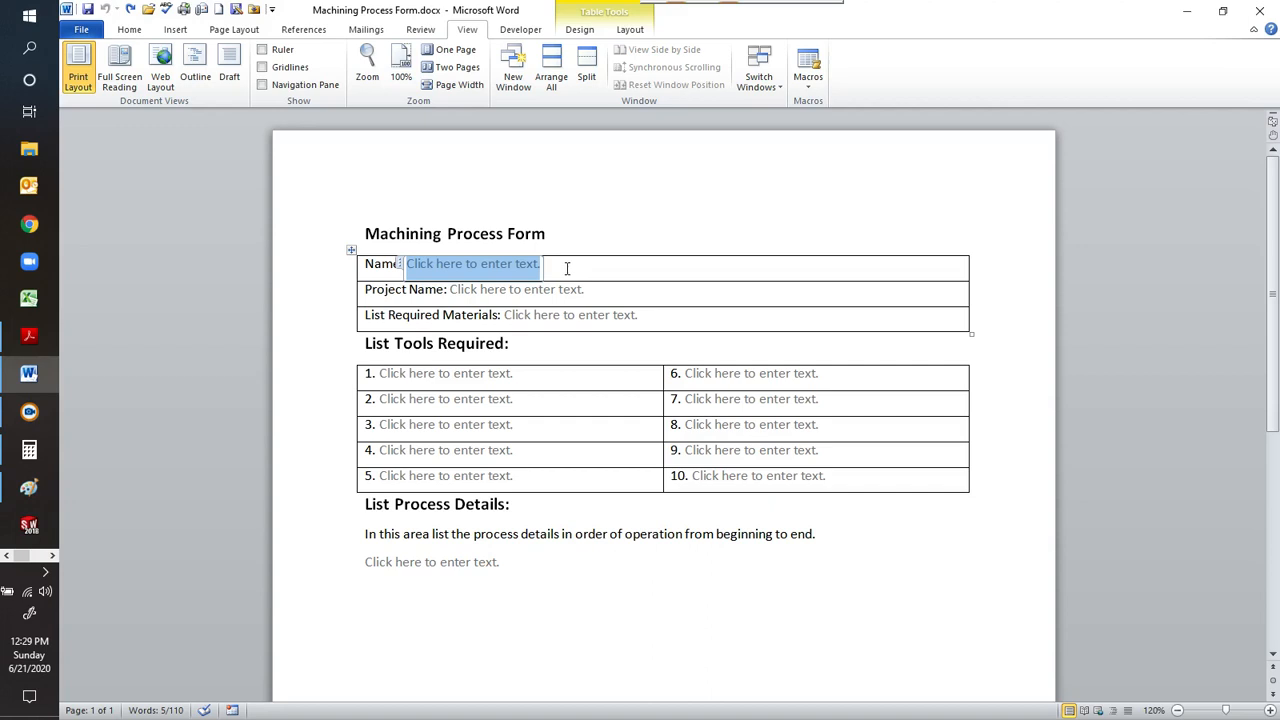
Fill in the Name field of the machining process form with the person's full name.
left_click(642, 205)
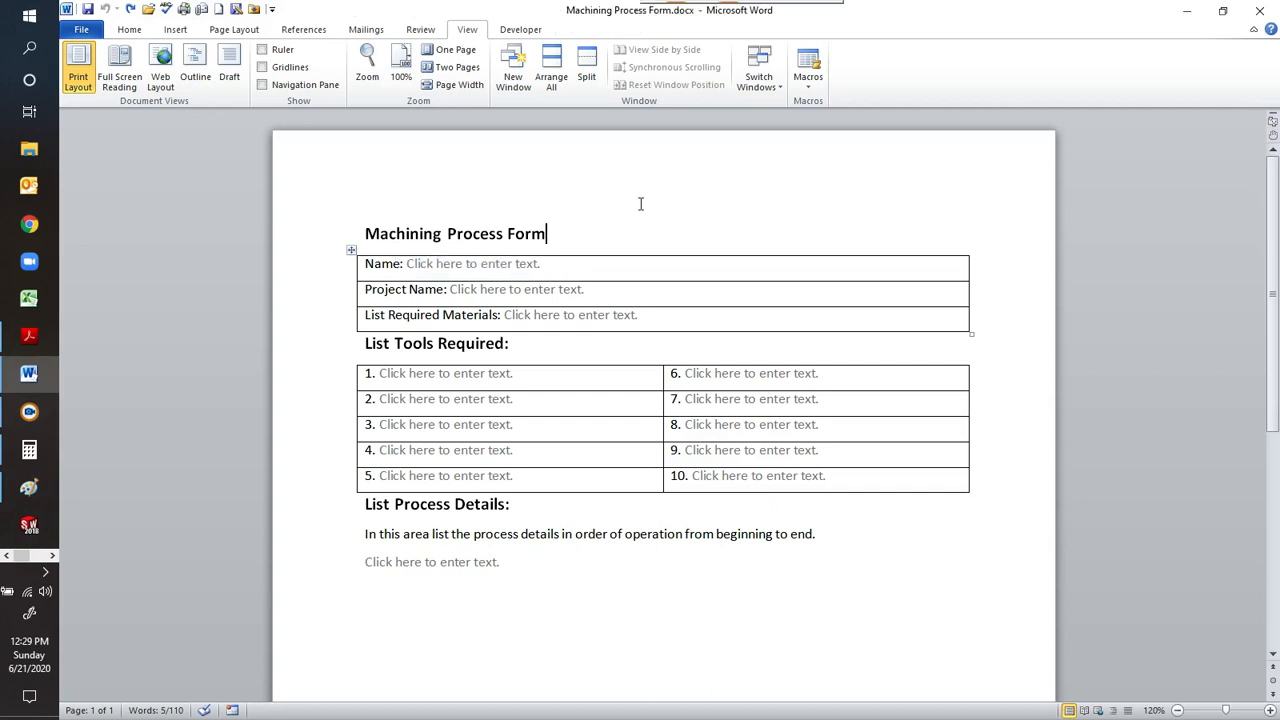
left_click(500, 263)
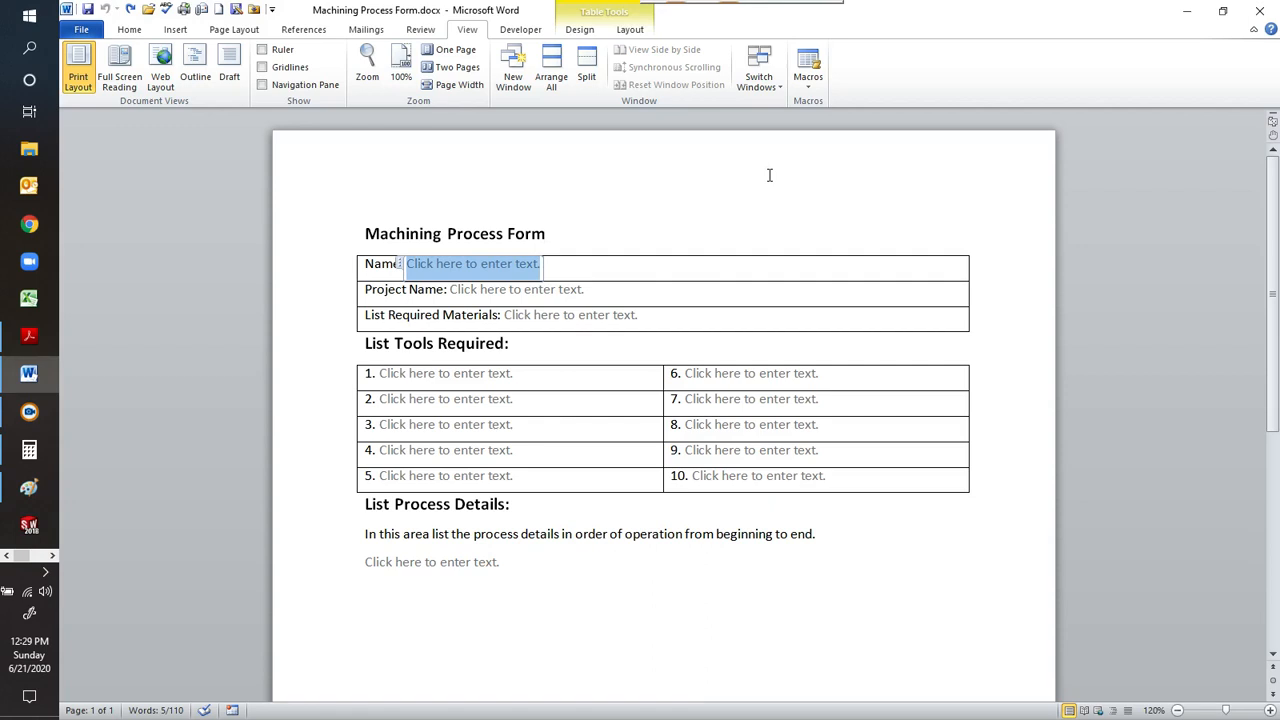
type("Liam")
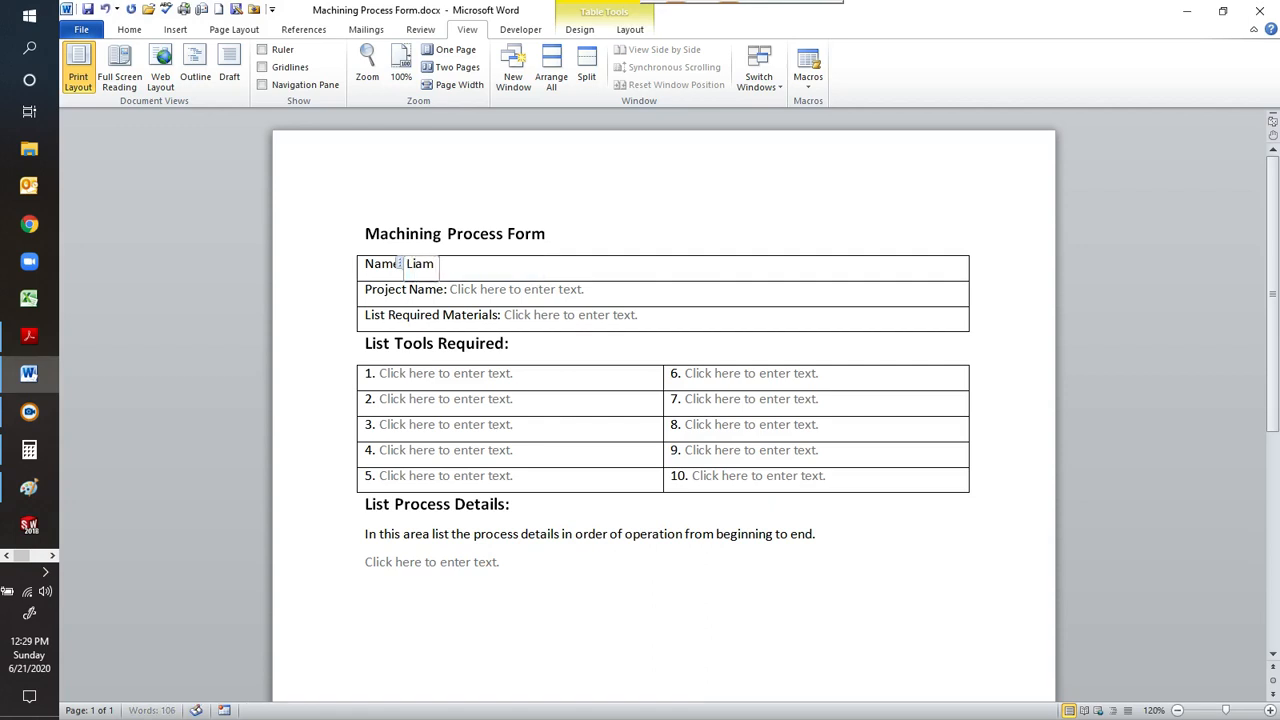
type(" Riggs")
left_click(786, 263)
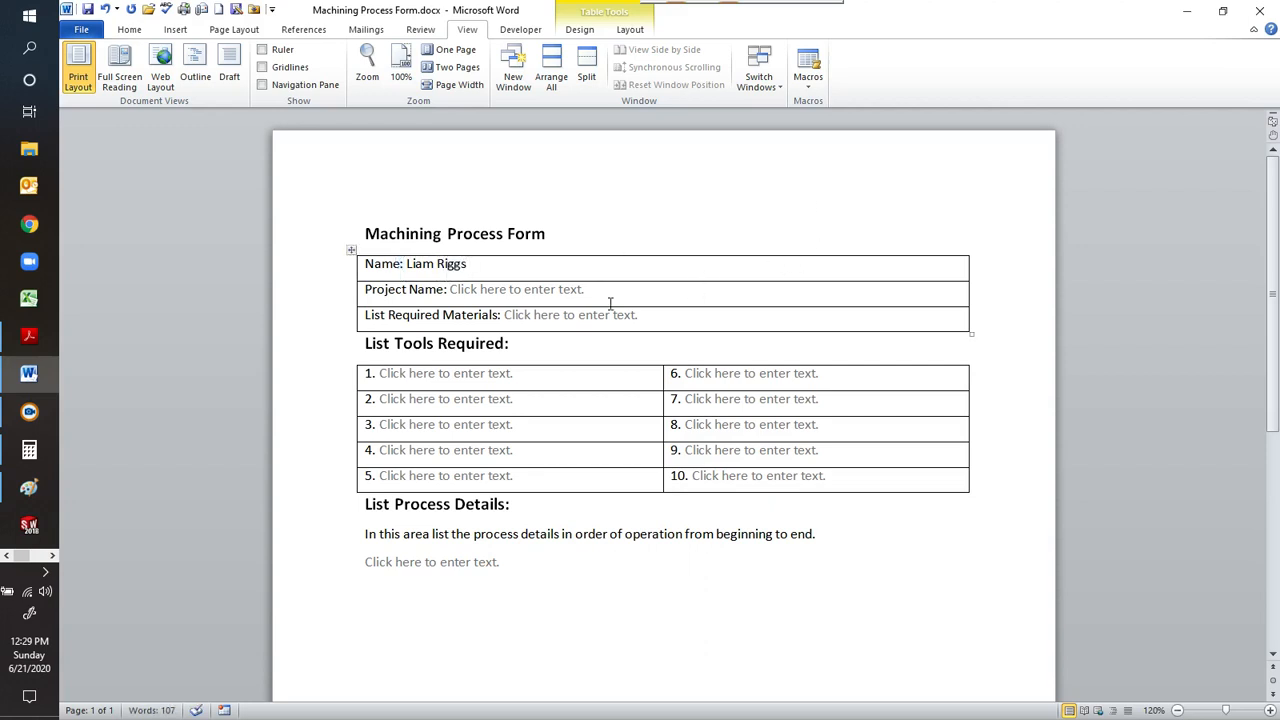
Switch to Paint to underline BENCHWORK in the drawing's title block, and enter Benchwork as the Project Name in the Word form.
left_click(29, 494)
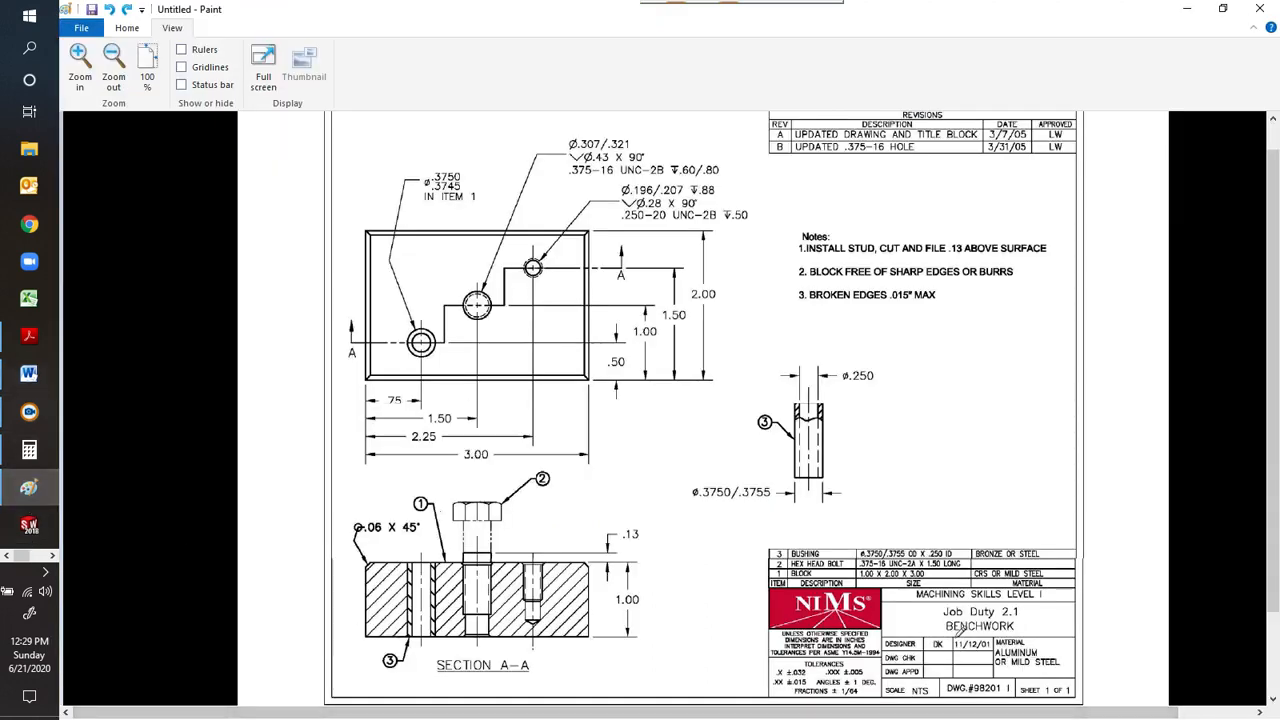
left_click_drag(957, 631, 1020, 625)
left_click(29, 373)
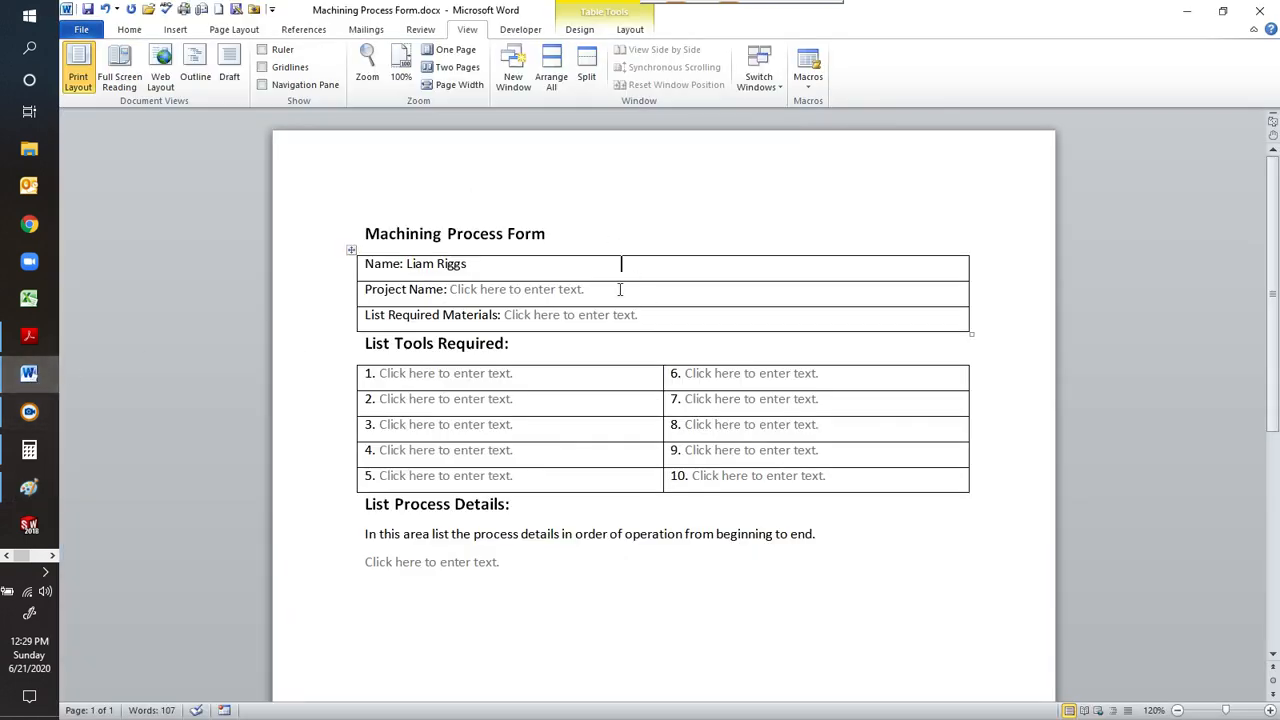
left_click(585, 290)
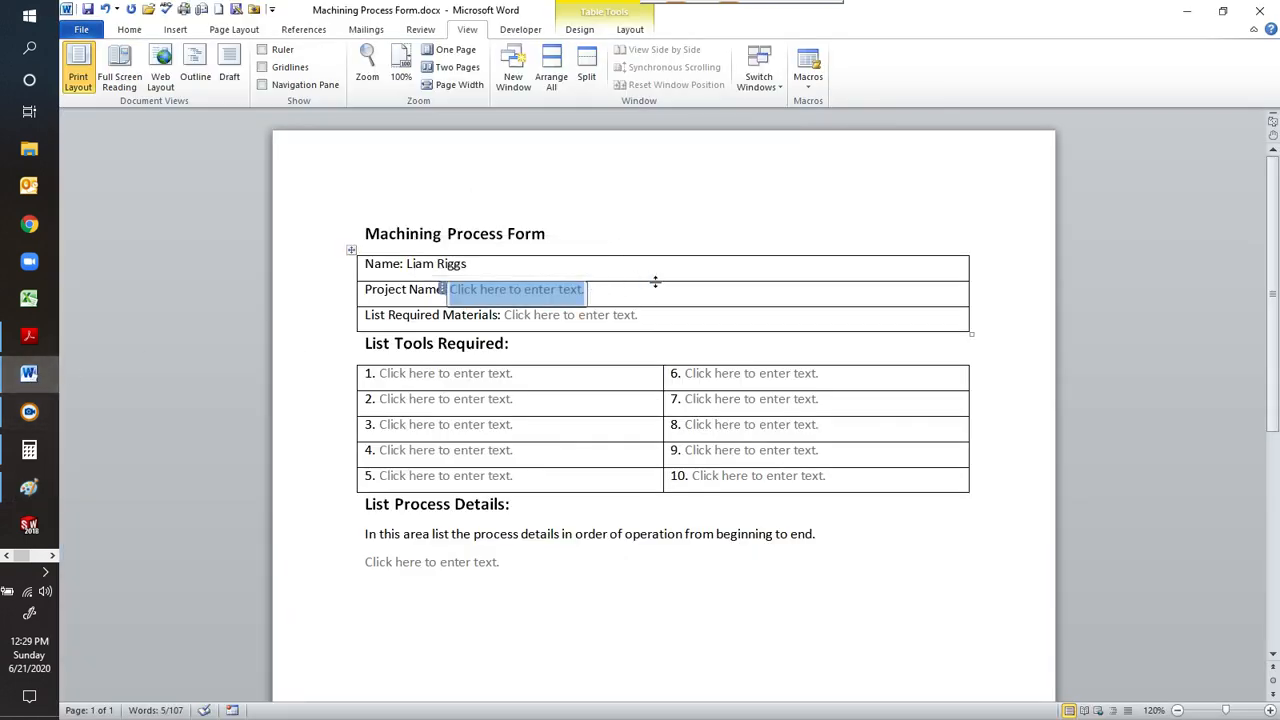
type("Bench")
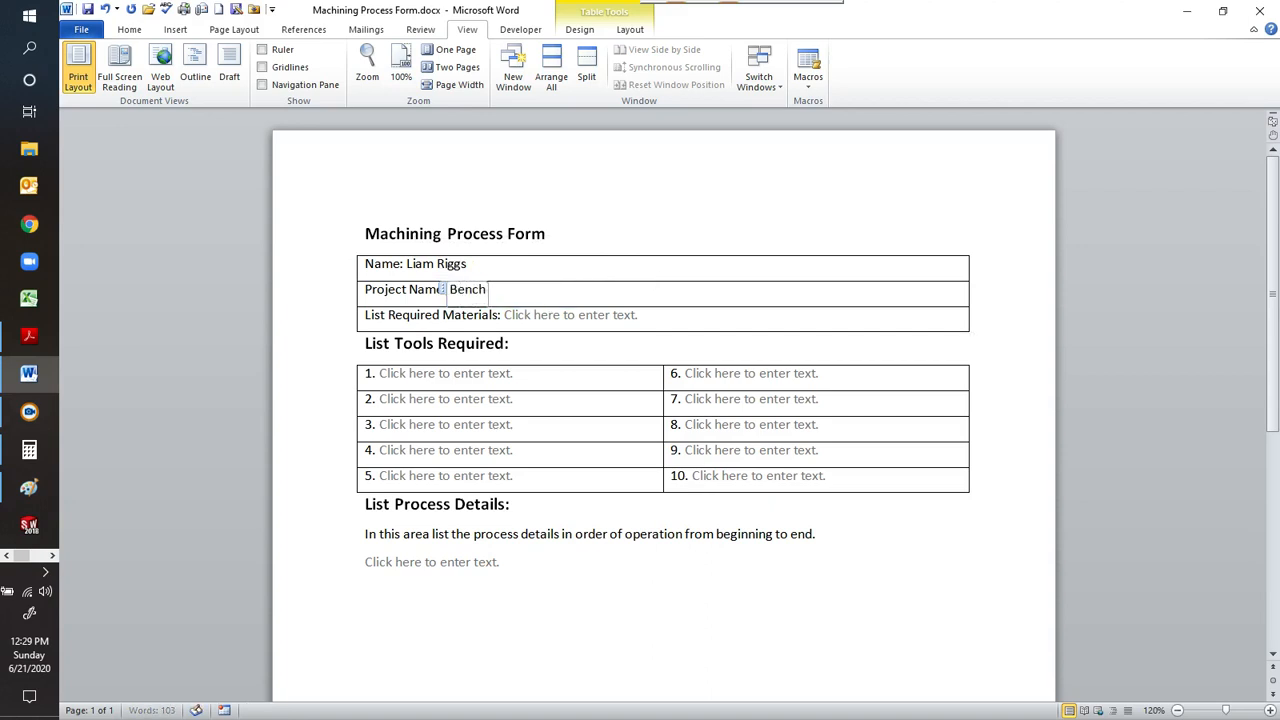
type("work")
Switch to the Paint drawing, underline the aluminum or mild steel material note and mark the parts list with a curved bracket.
left_click(586, 316)
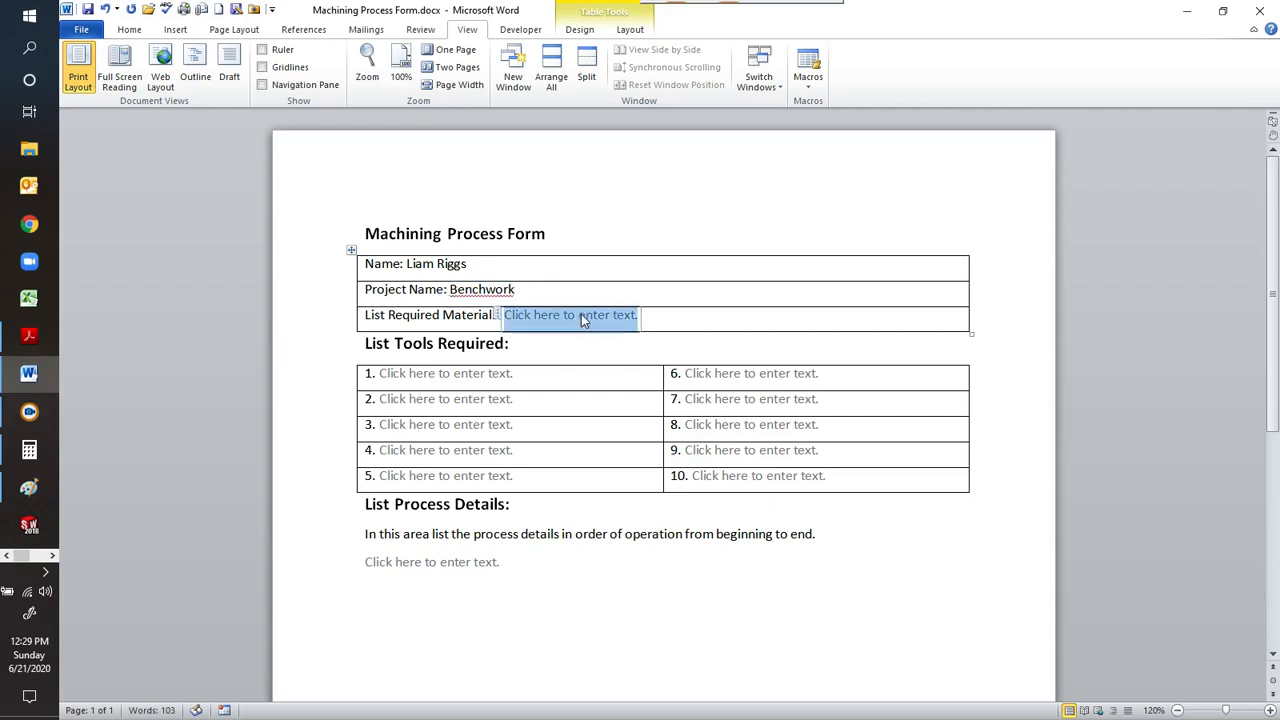
left_click(28, 490)
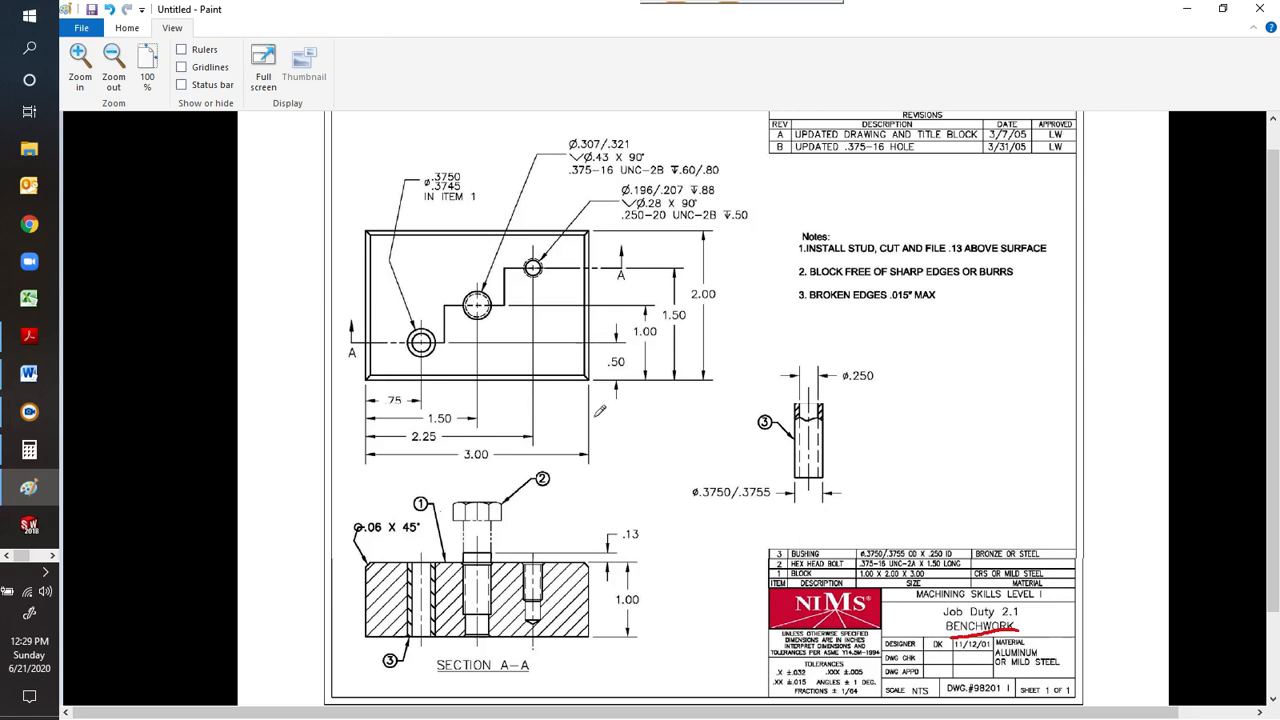
left_click_drag(996, 661, 1052, 660)
mouse_move(767, 540)
left_mouse_down()
mouse_move(754, 560)
mouse_move(765, 582)
left_mouse_up()
Switch back to the Word form and list the required materials as "Alum block, hex bolt, bushing".
left_click(30, 376)
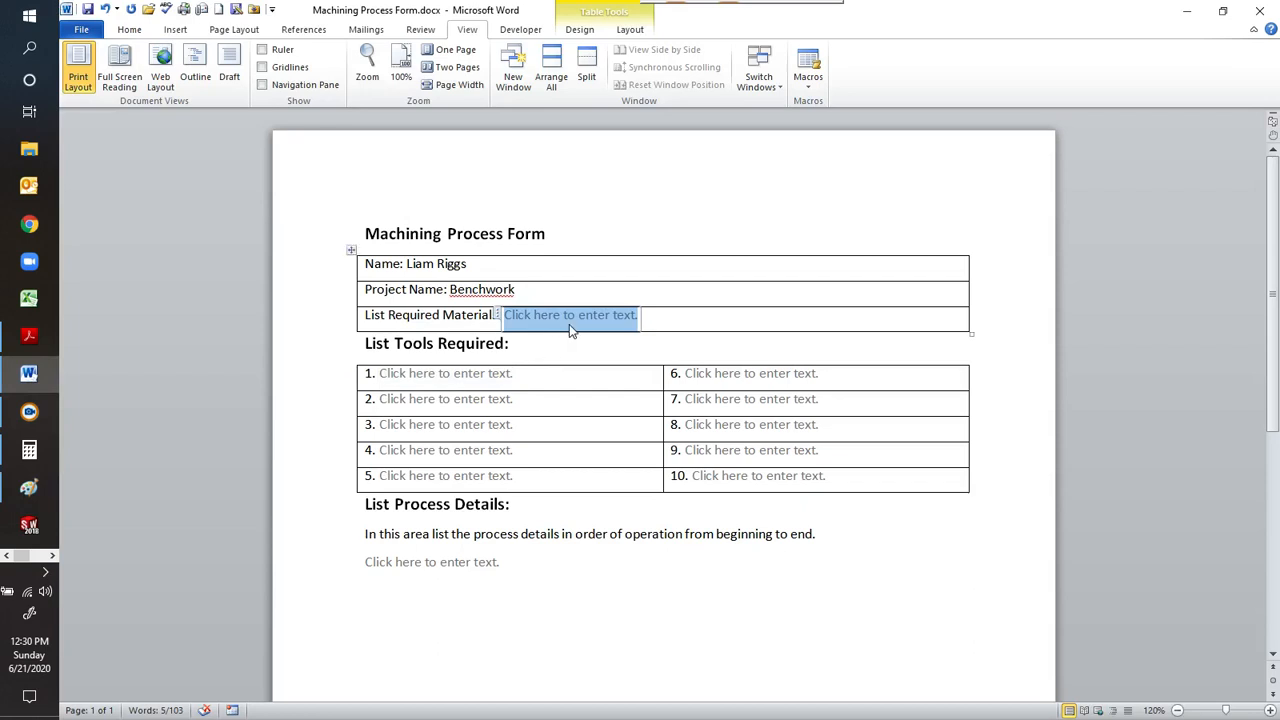
type("Alum")
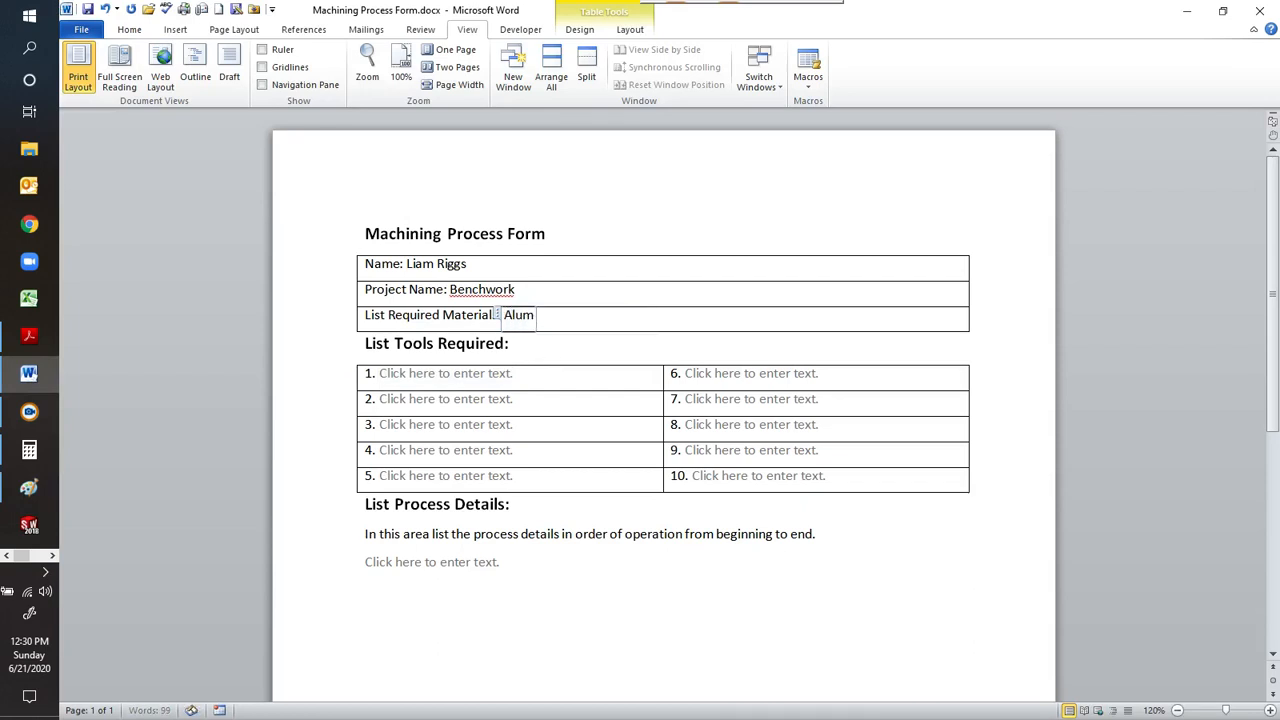
type(" block, ")
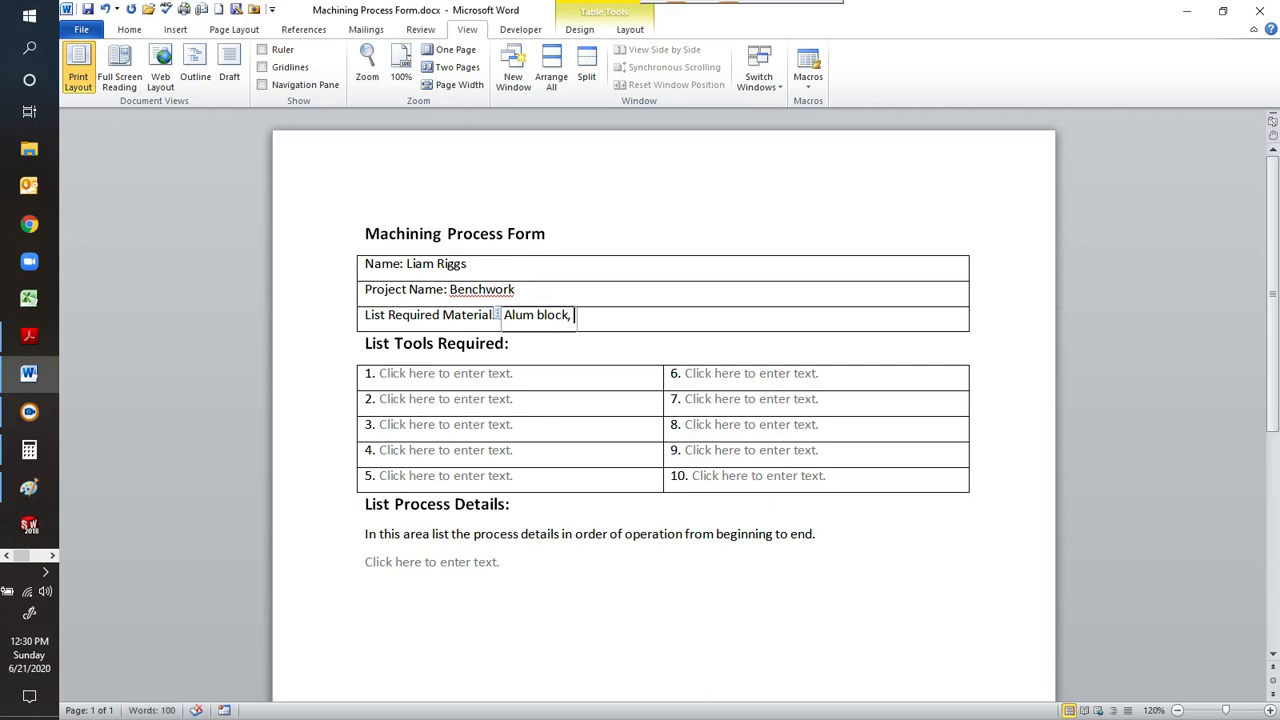
type("hex bolt, ")
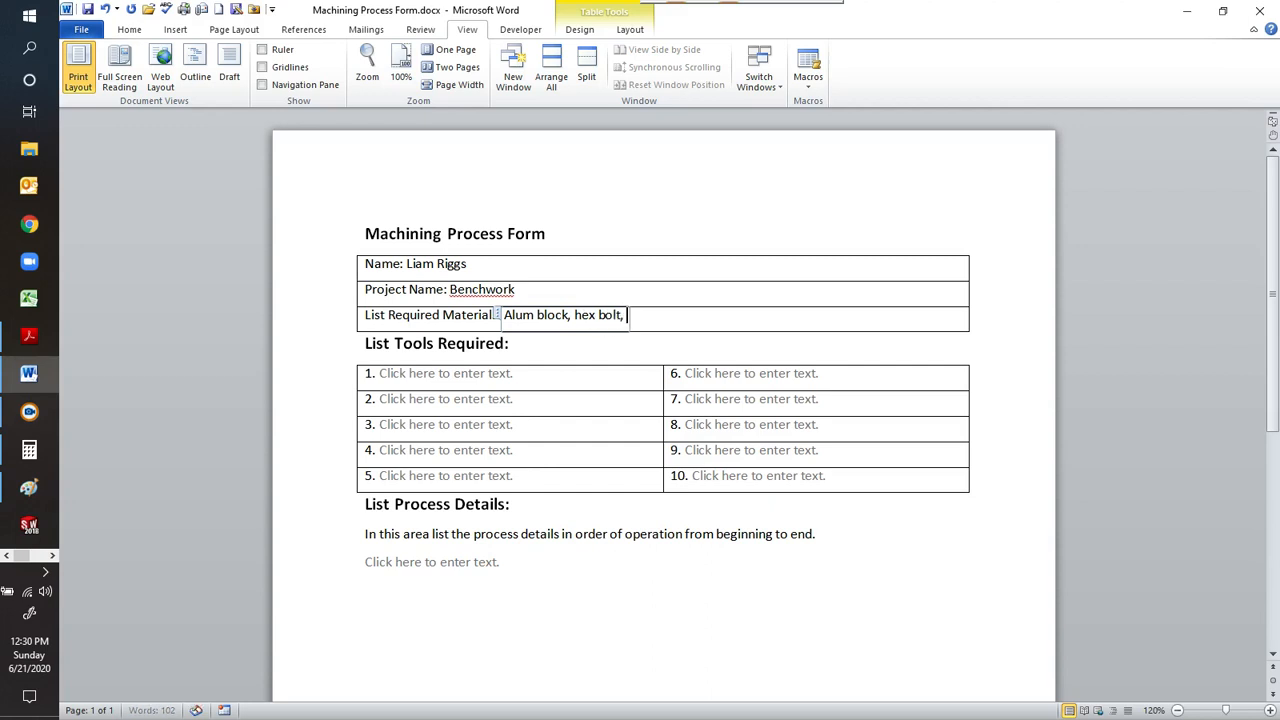
type("bushing")
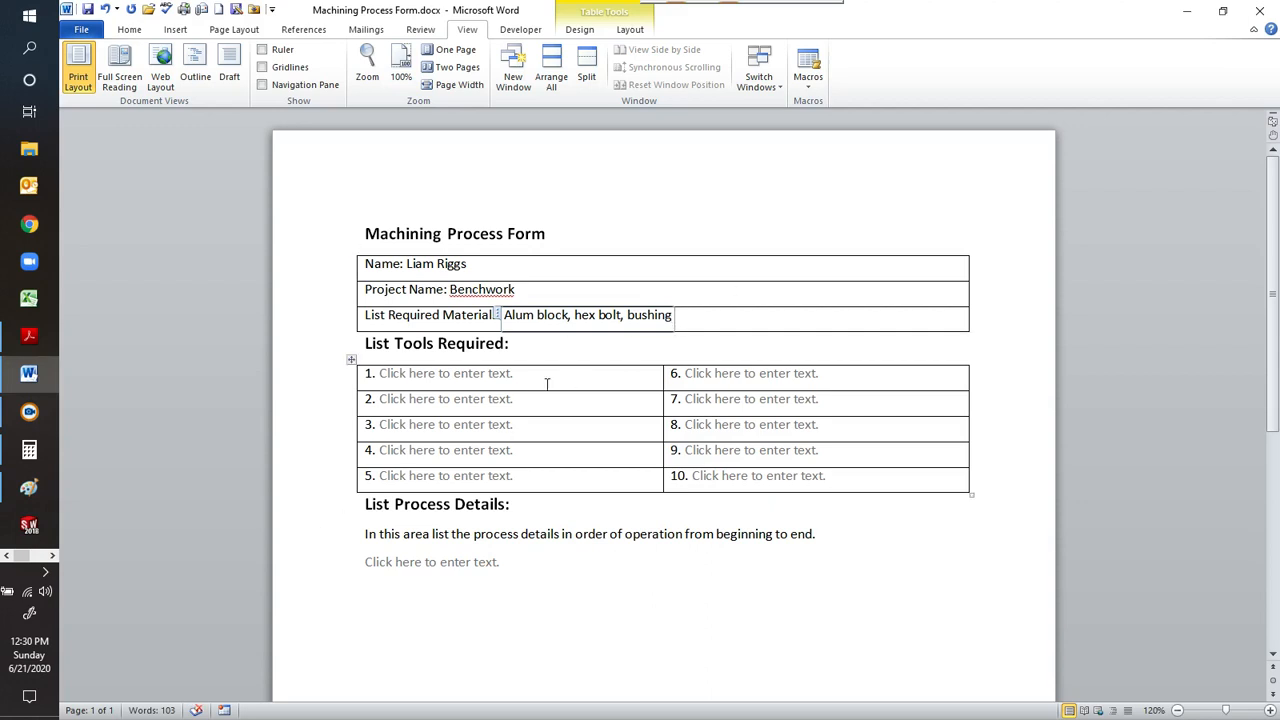
Enter "Dykem, hammer, center punch" as required tool 1.
left_click(472, 383)
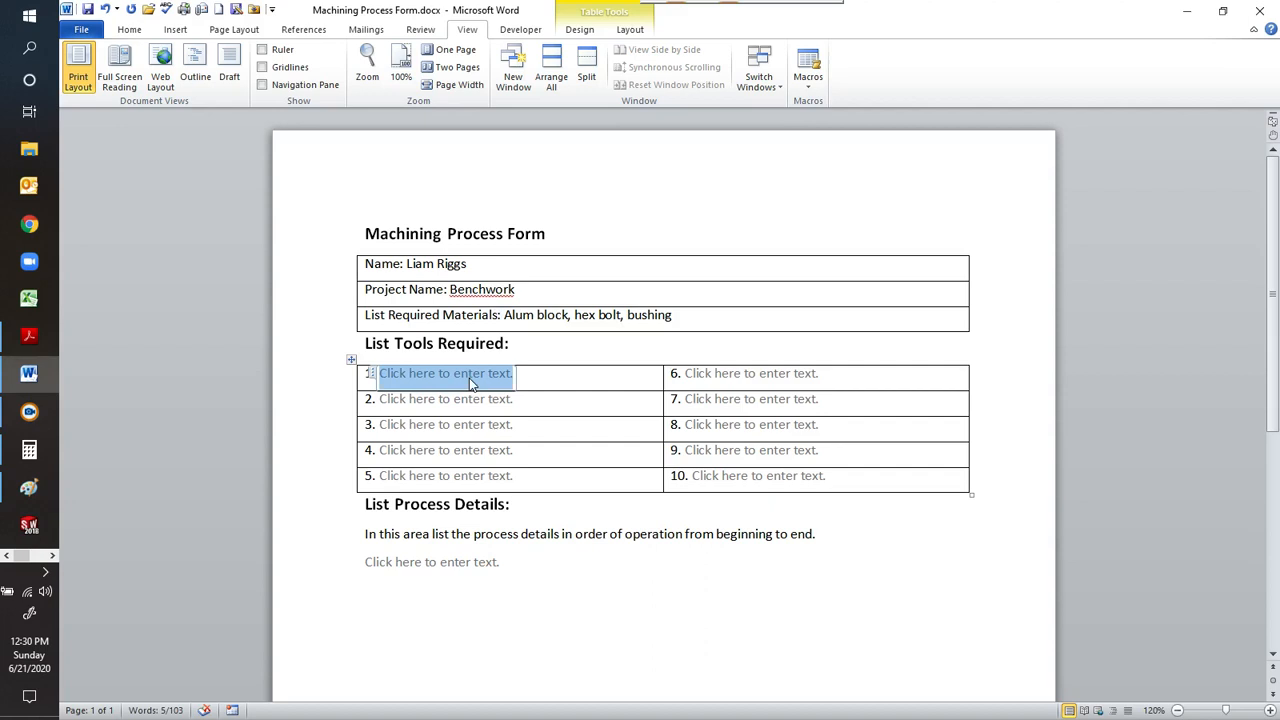
type("Dy")
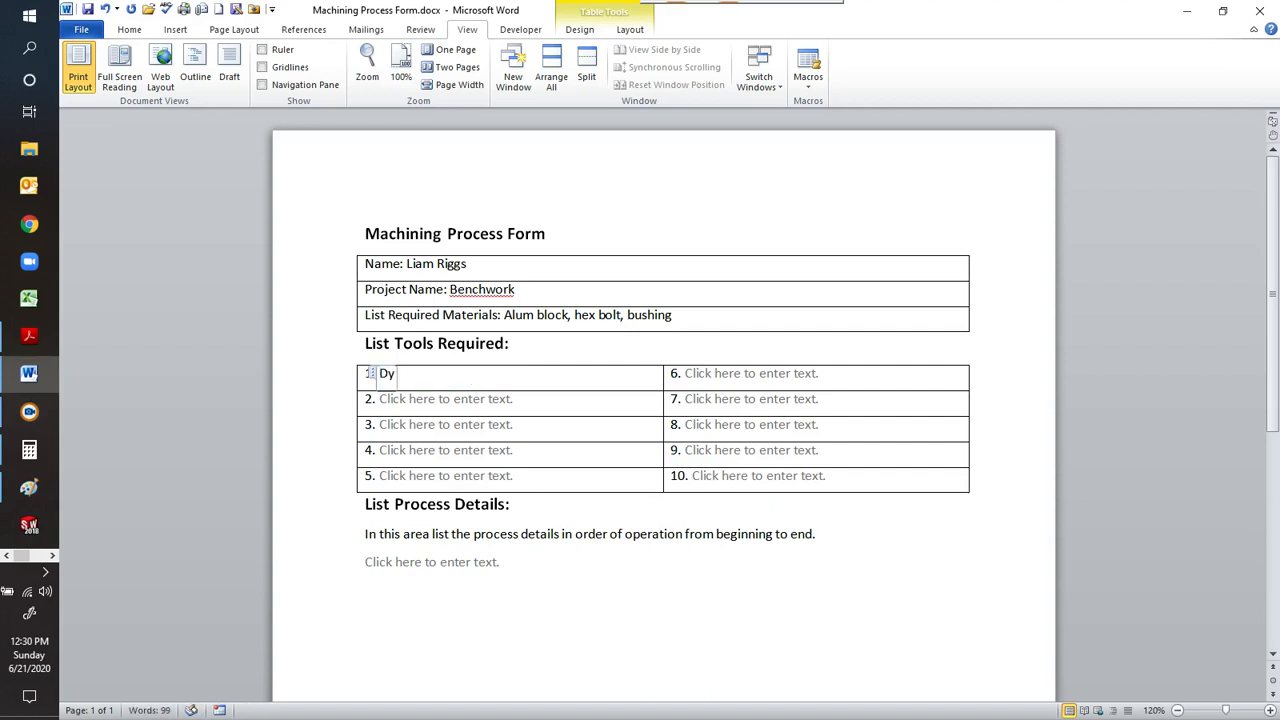
type("kem, hammer")
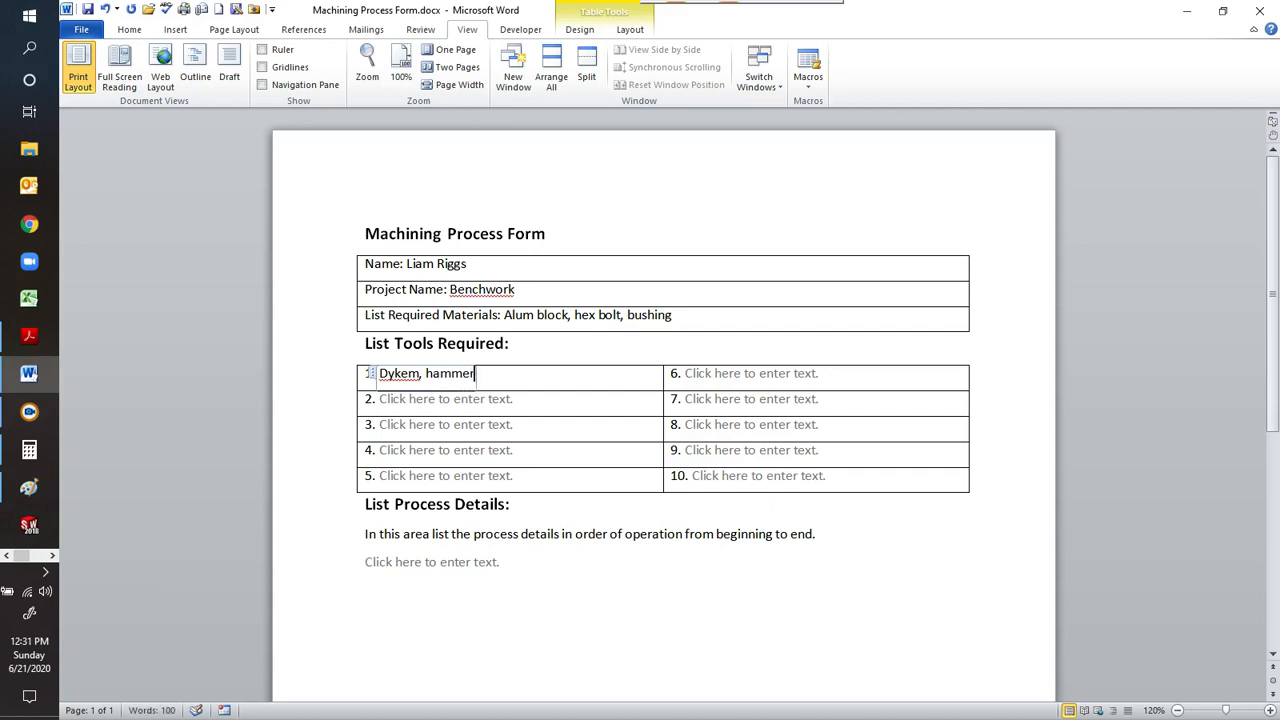
type(", center punch")
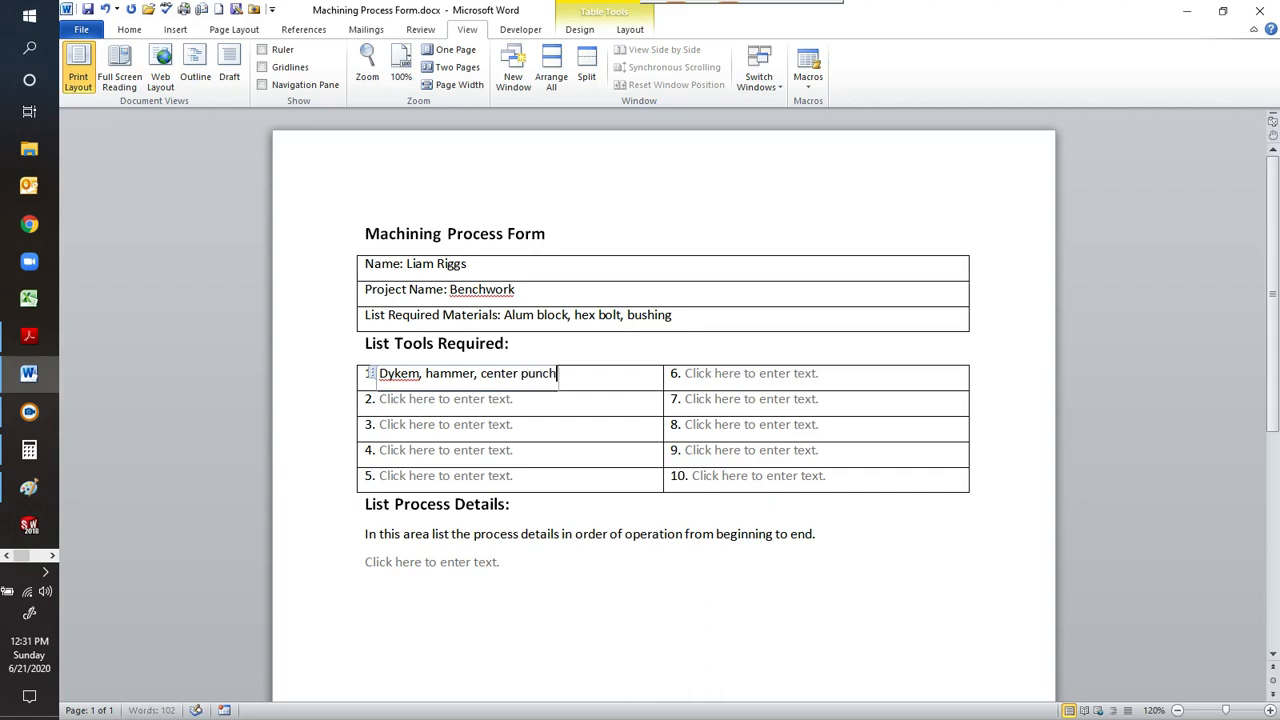
left_click(501, 403)
Replace the process details placeholder with "1. Layout & center punch all hole locations" and start a new line numbered 2.
left_click(460, 564)
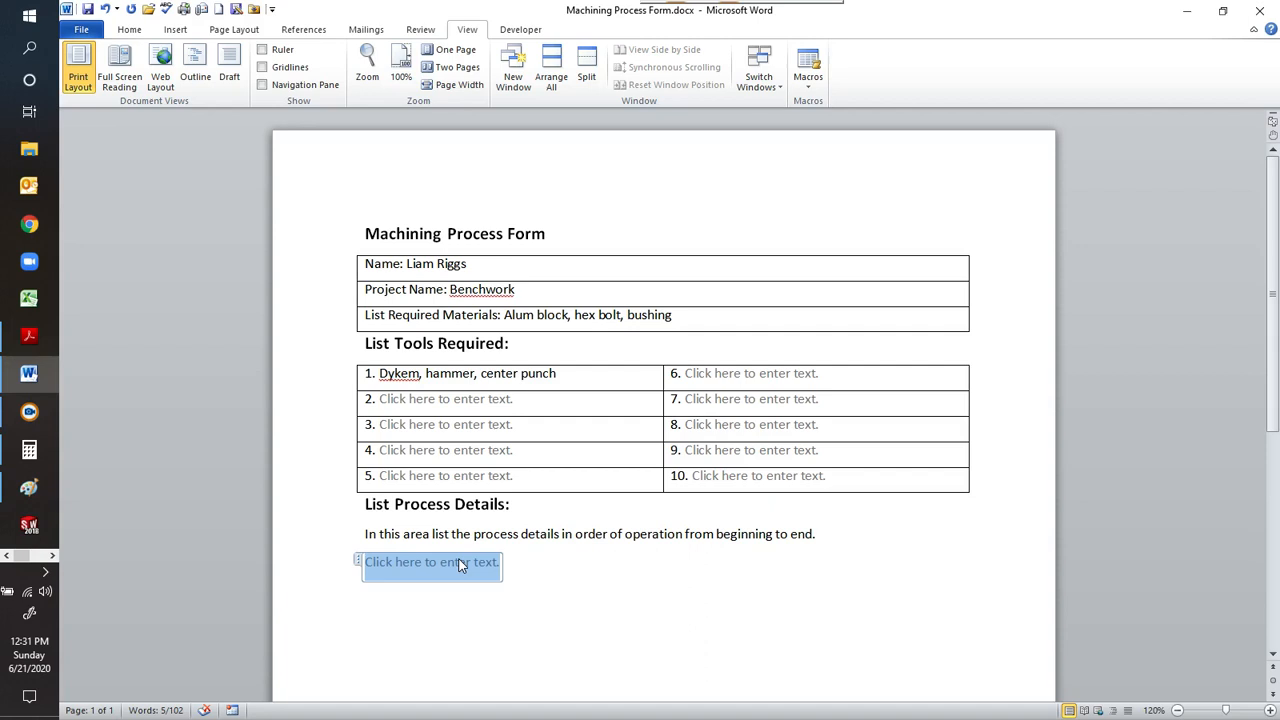
key("Delete")
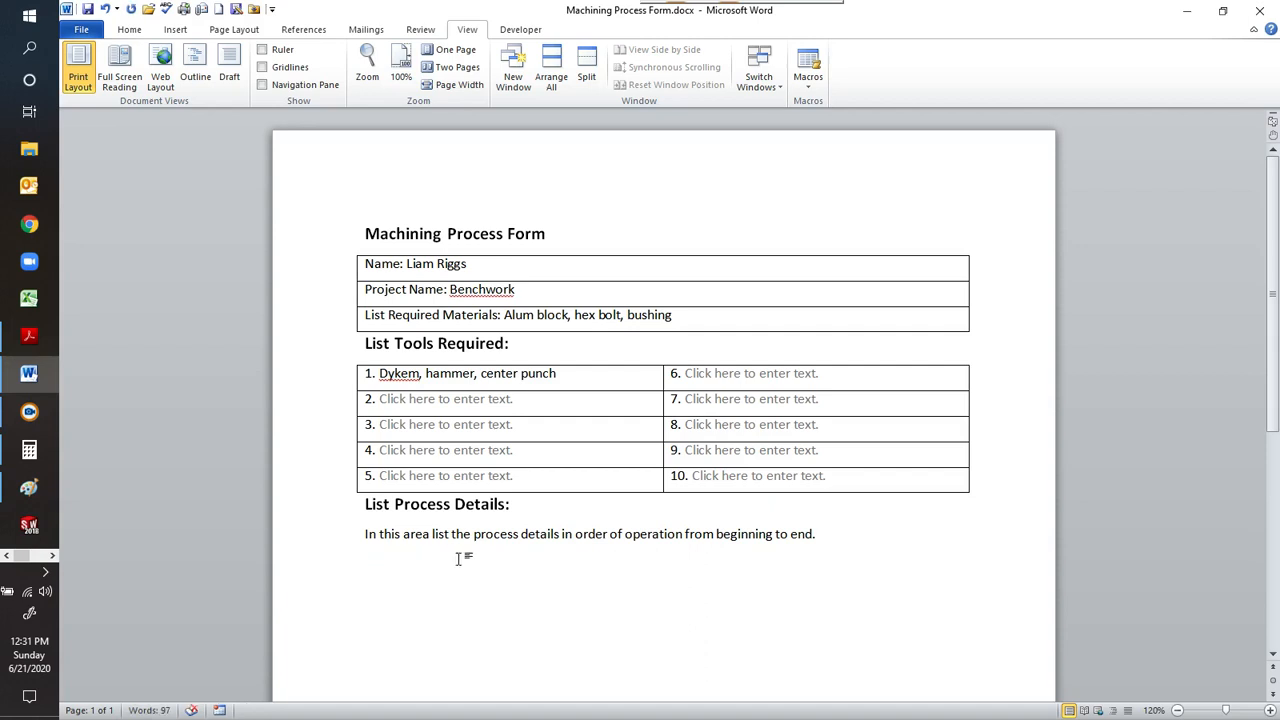
type("1. Layout & ce")
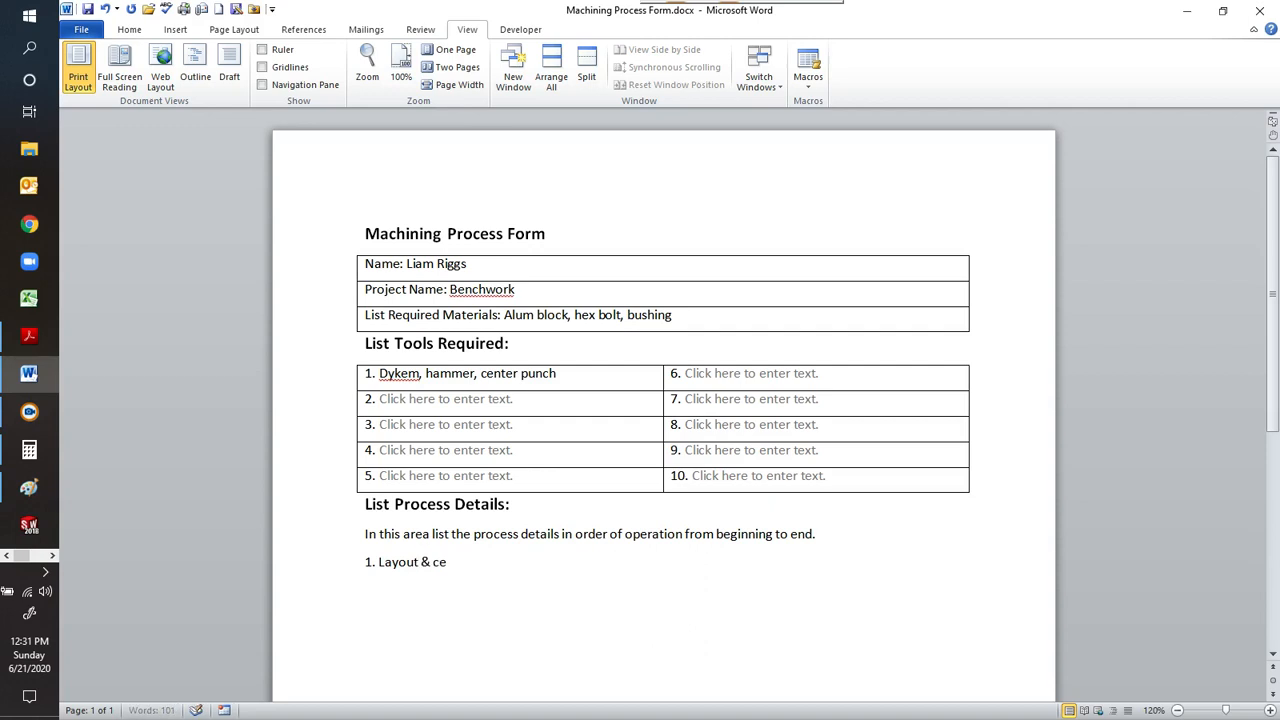
type("nter pu")
type("c")
type("nch ")
type("all h")
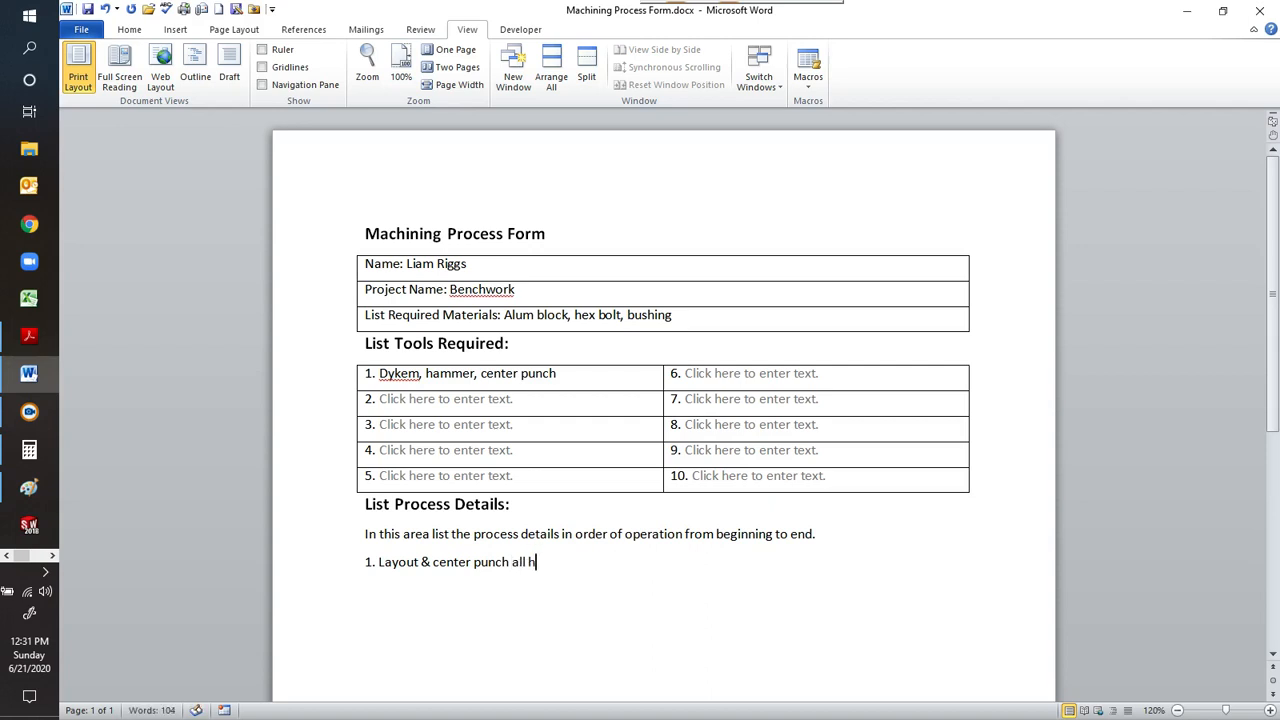
type("ole locationx")
key("BackSpace")
type("s")
key("Return")
type("2.")
Enter "Center drill" as required tool 2.
left_click(480, 402)
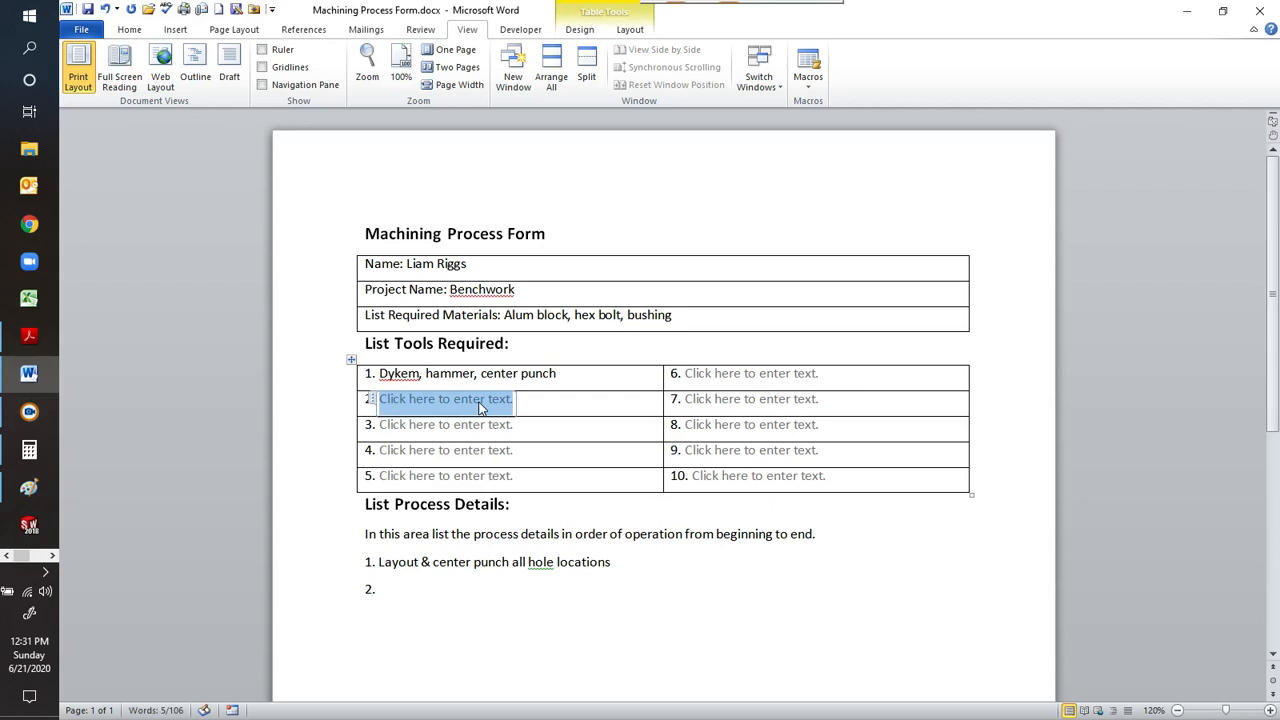
type("Cen")
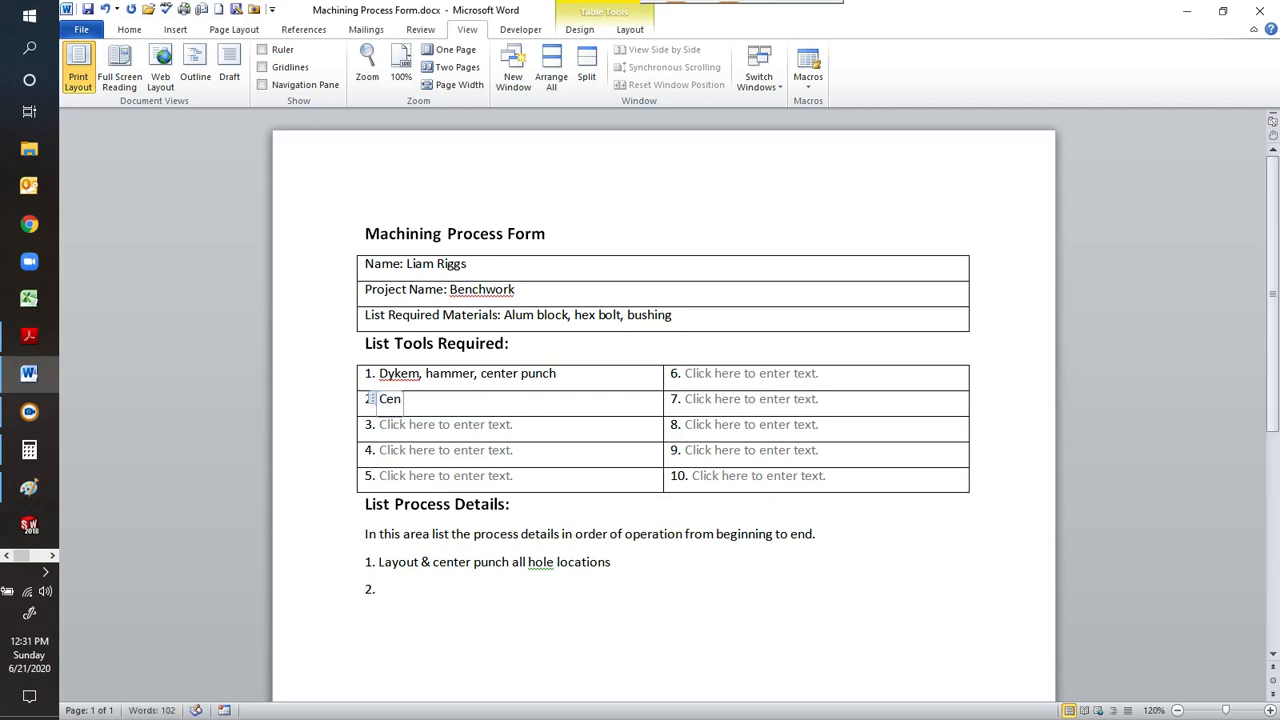
type("ter drill")
Complete process detail 2 with "Center drill all hole locations".
left_click(450, 590)
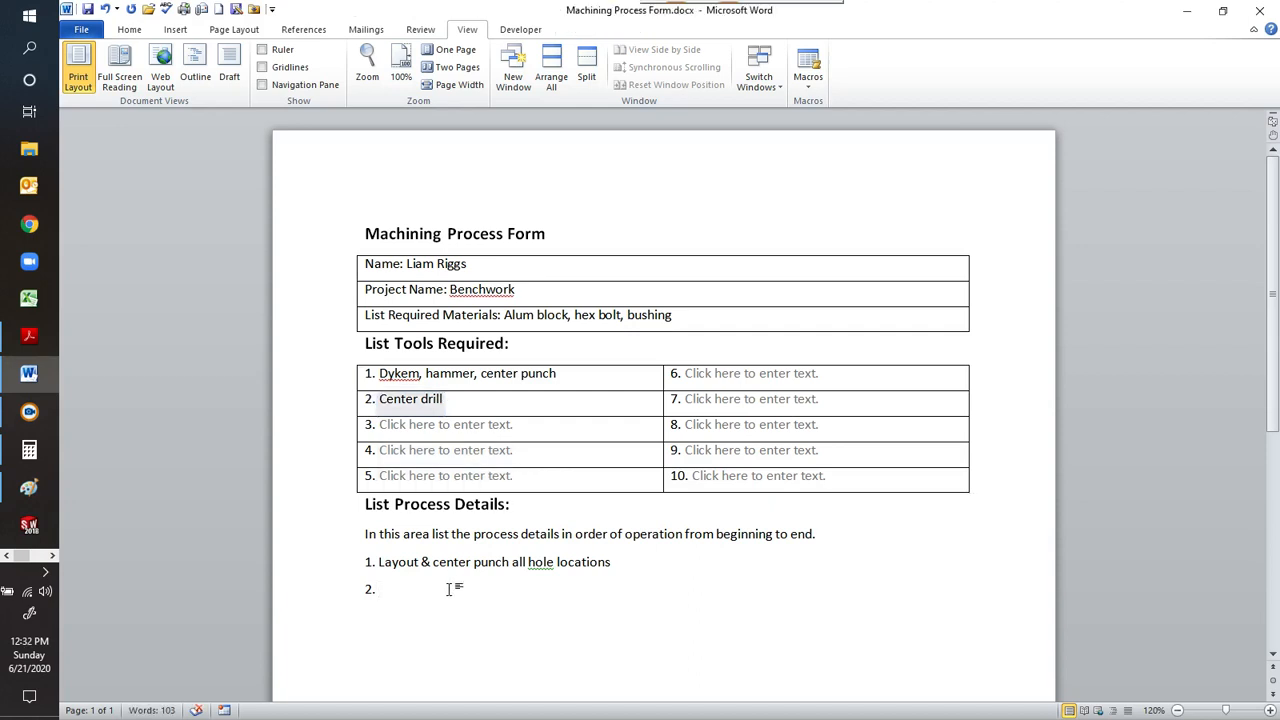
type("Center drill a")
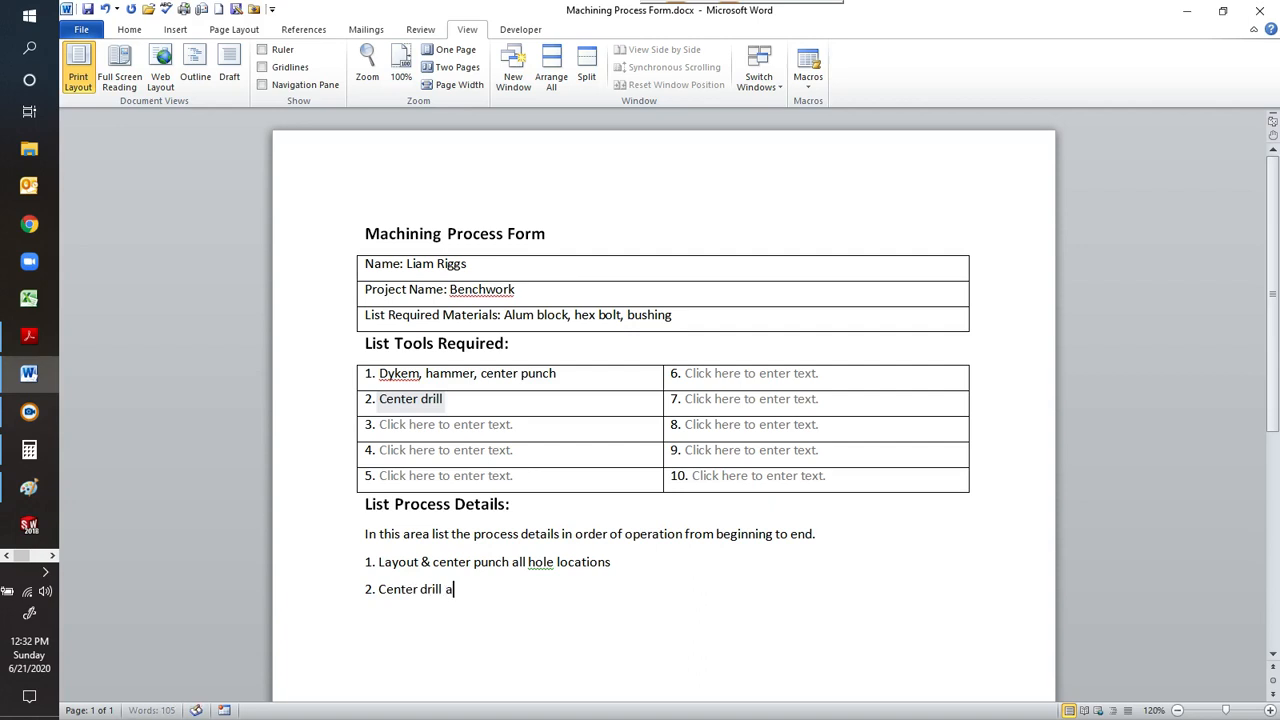
type("ll hole locations")
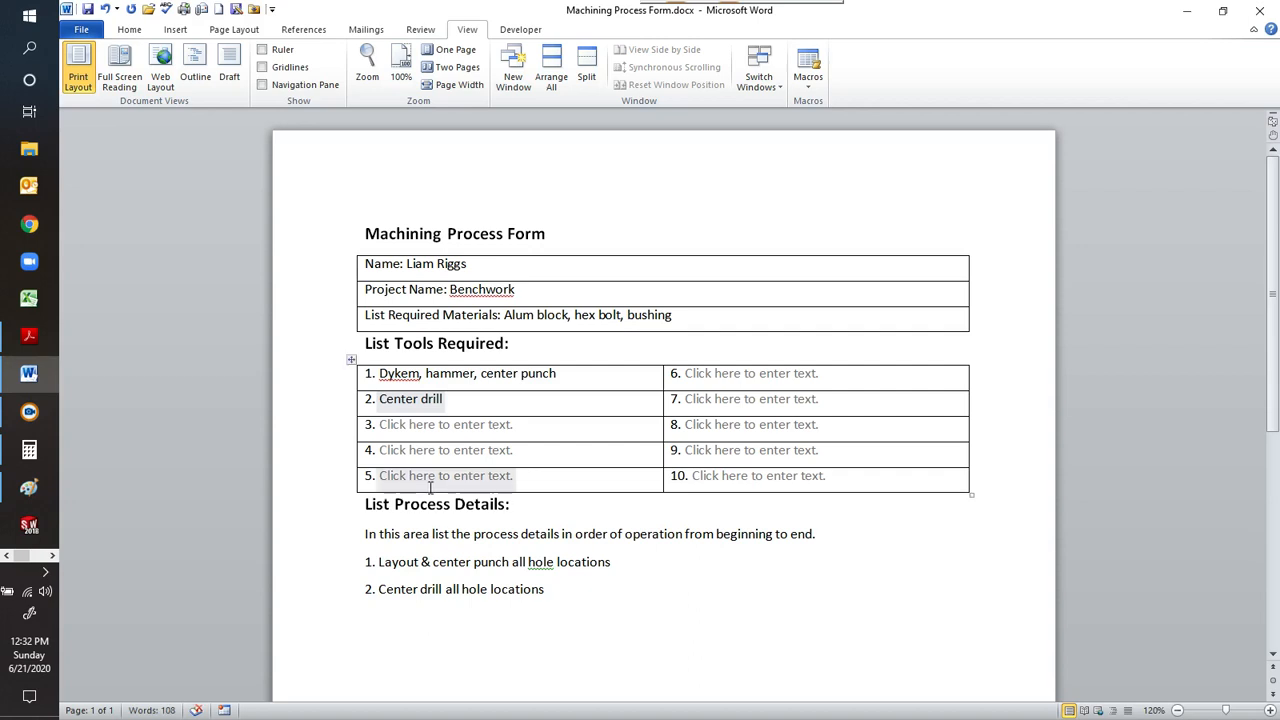
left_click(18, 452)
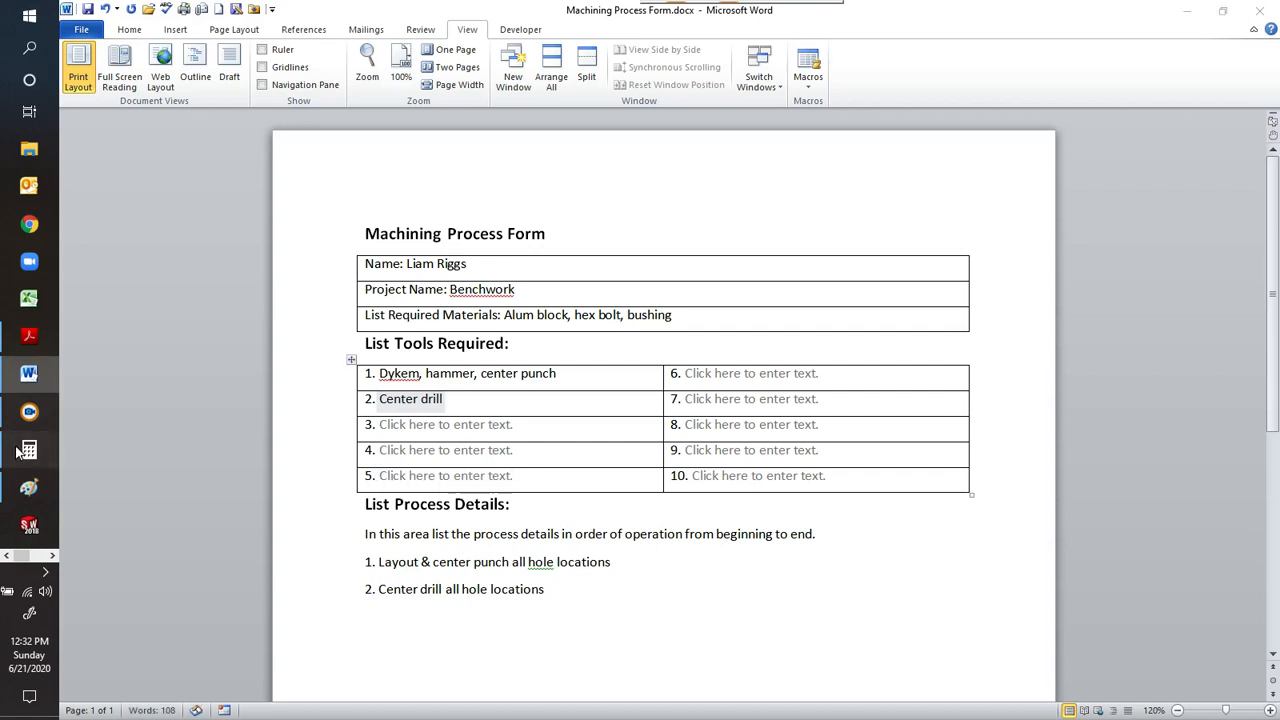
left_click(635, 512)
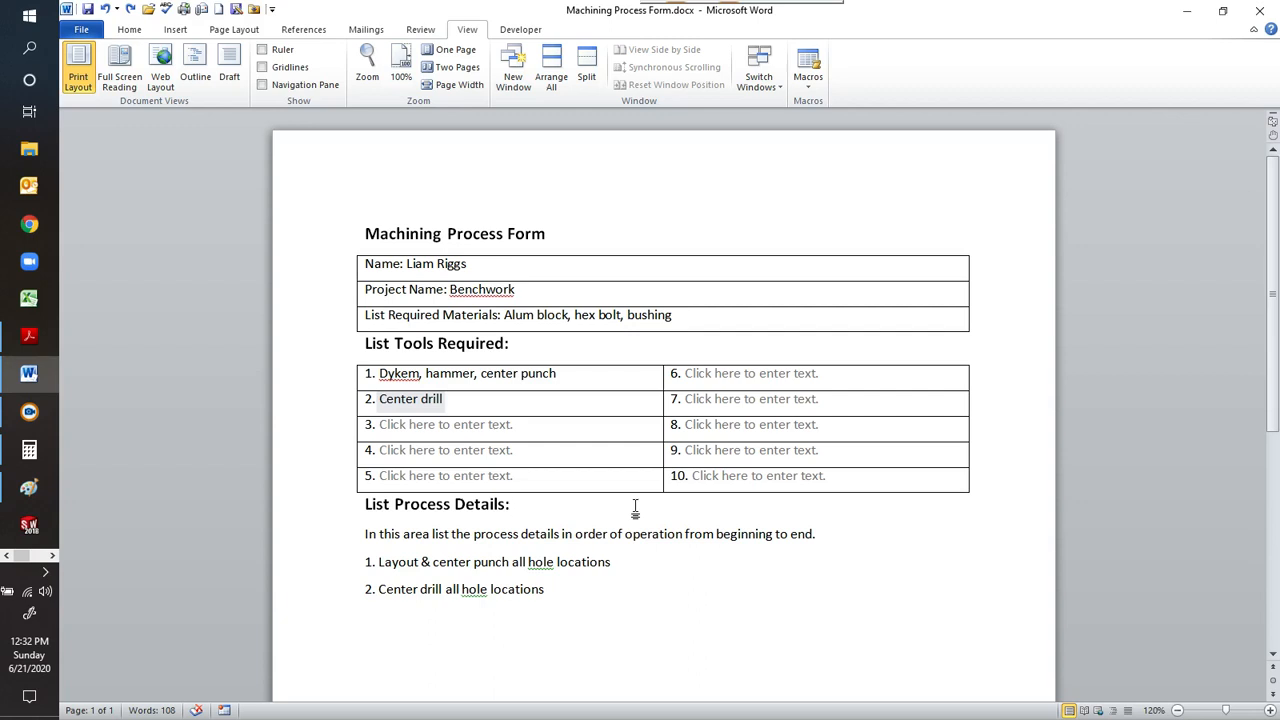
Append the formula "CS (200) x Pi/ Diameter of tool" to the List Process Details heading.
left_click(635, 509)
type("CS (200) x ")
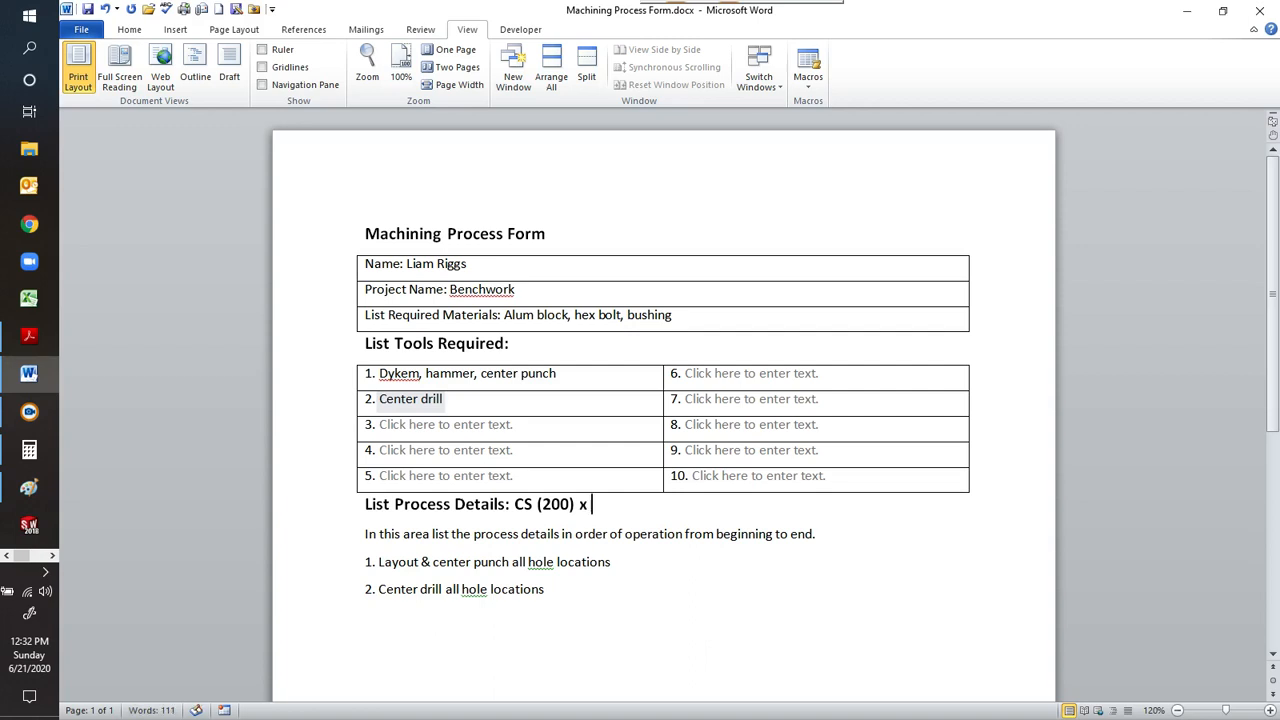
type("Pi/ Diameter")
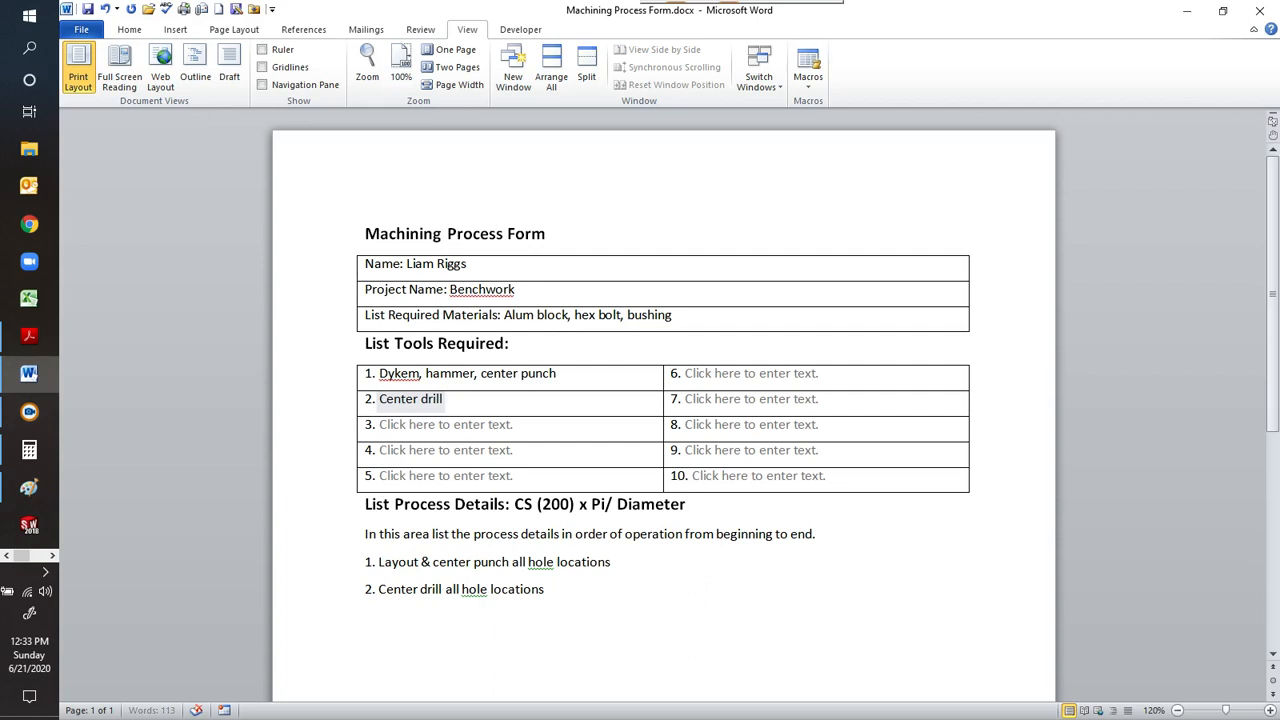
type(" of tool")
Switch to Calculator and compute the center drill's spindle speed as 200 × 3.14, divided by 0.125.
left_click(29, 450)
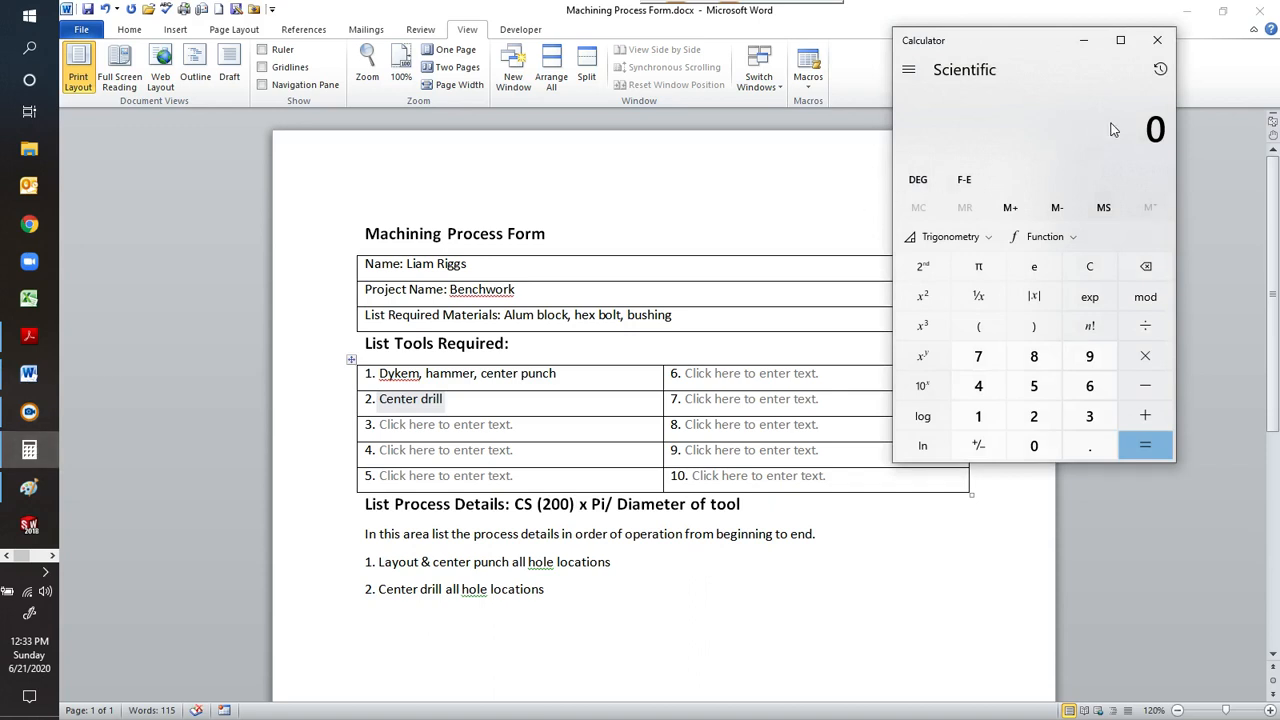
type("200*")
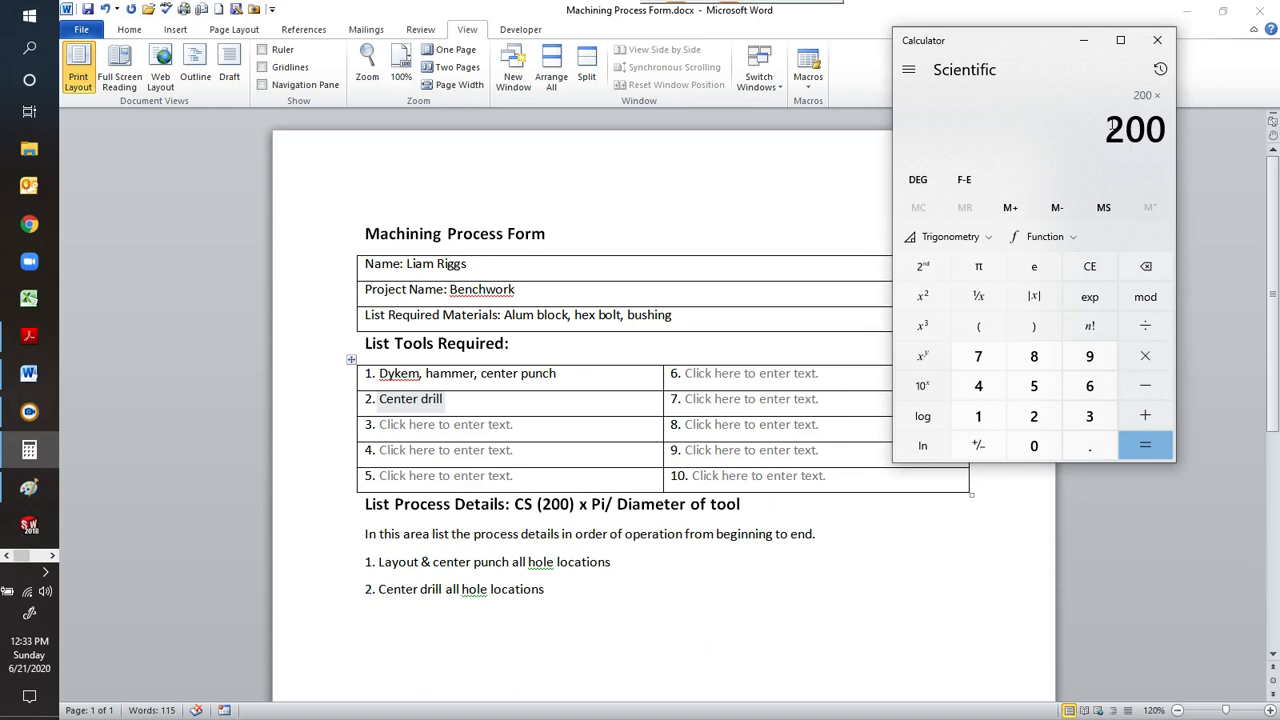
type("3.14")
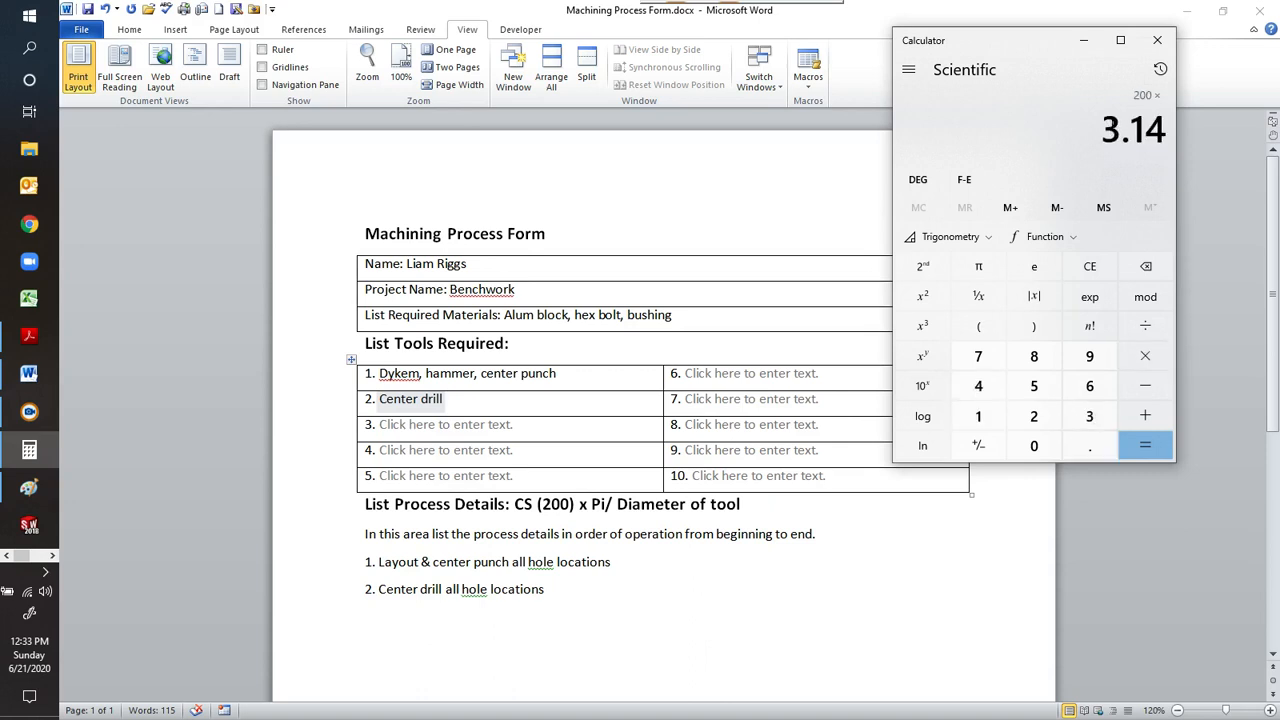
key("Return")
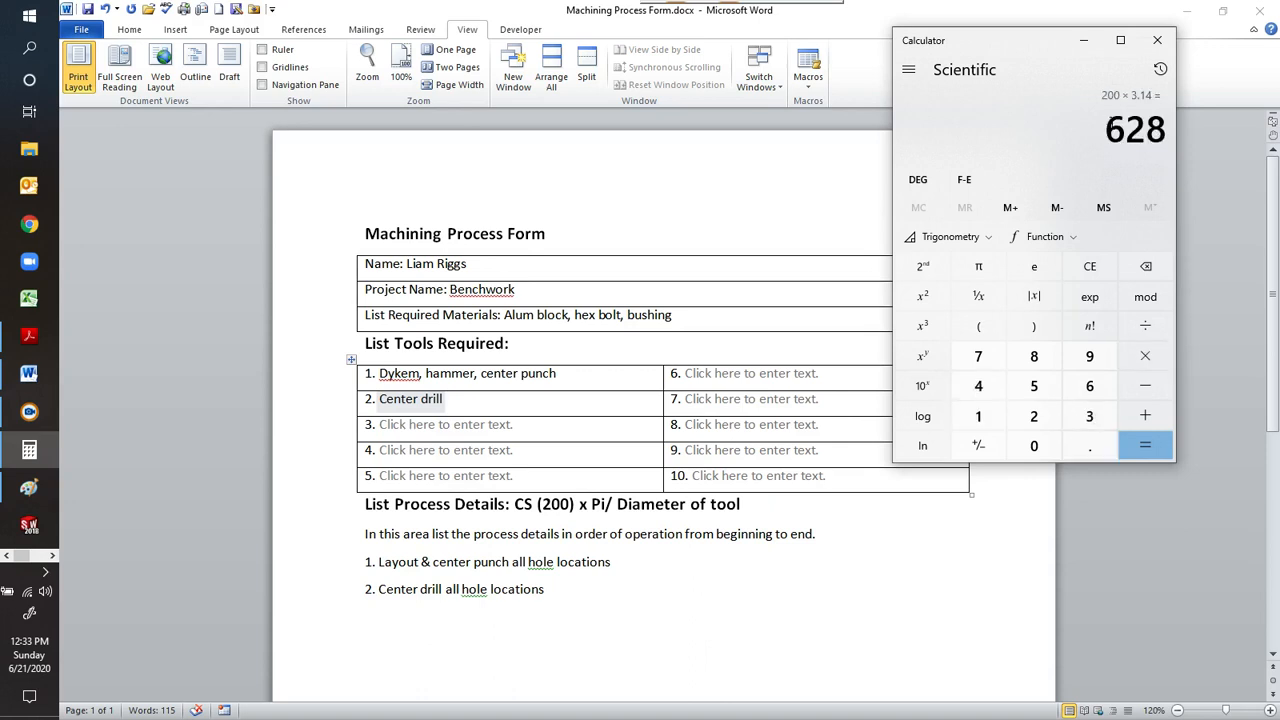
type("/")
type(".125")
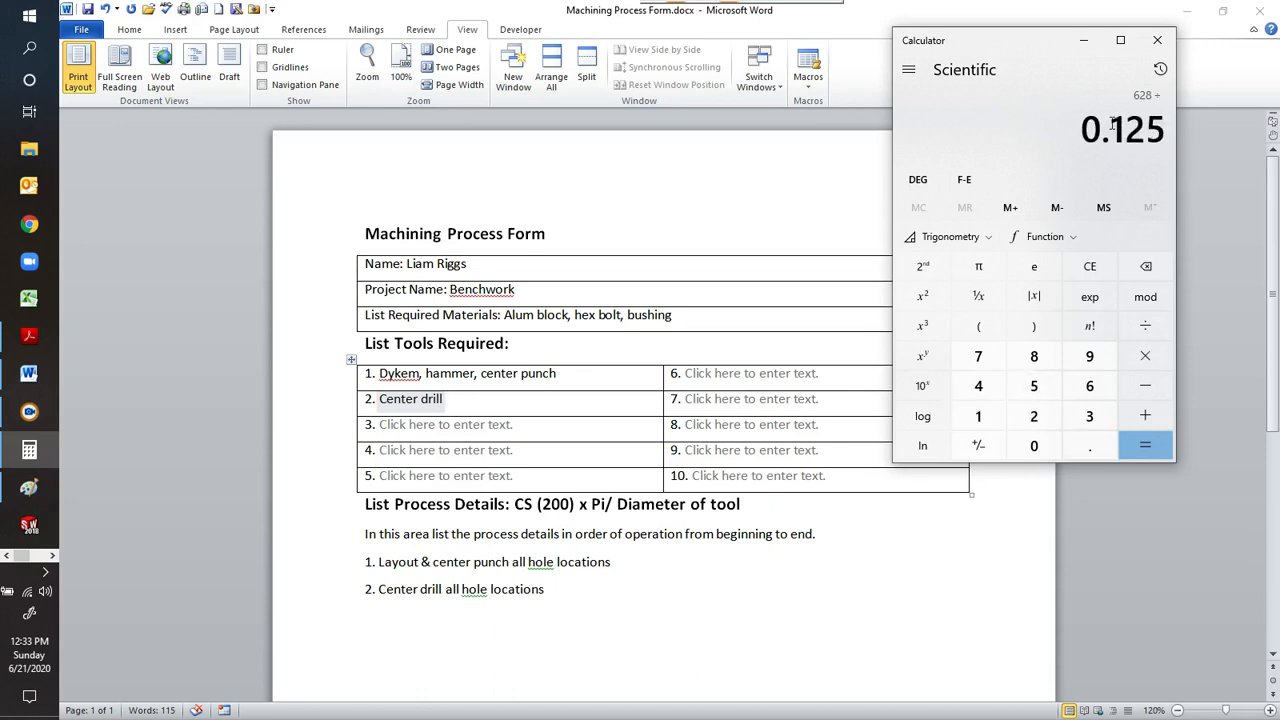
key("Return")
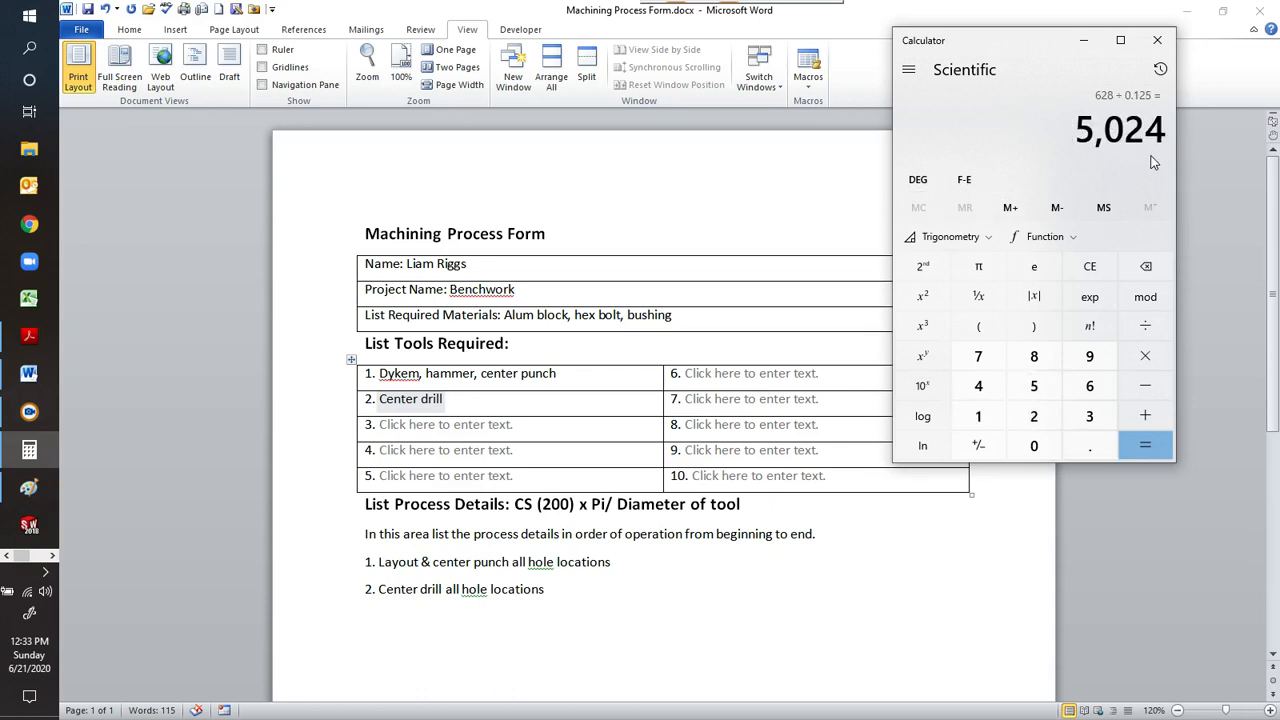
Back in the Word form, append "@ 5000 rpm" to process detail 2 and start a new line numbered 3.
left_click(591, 592)
left_click(585, 589)
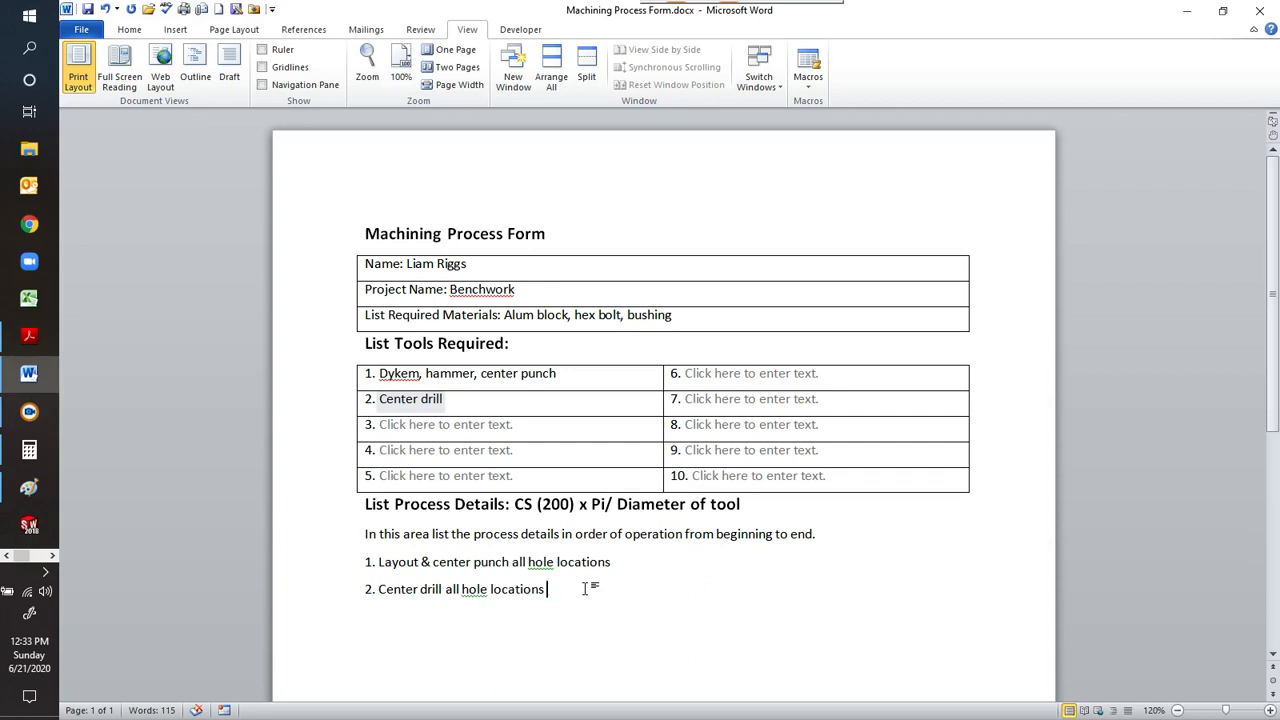
type("@ 5000 rpm")
key("Return")
type("3.")
Select the text placeholder for required tool 3 in the tools table.
left_click(458, 426)
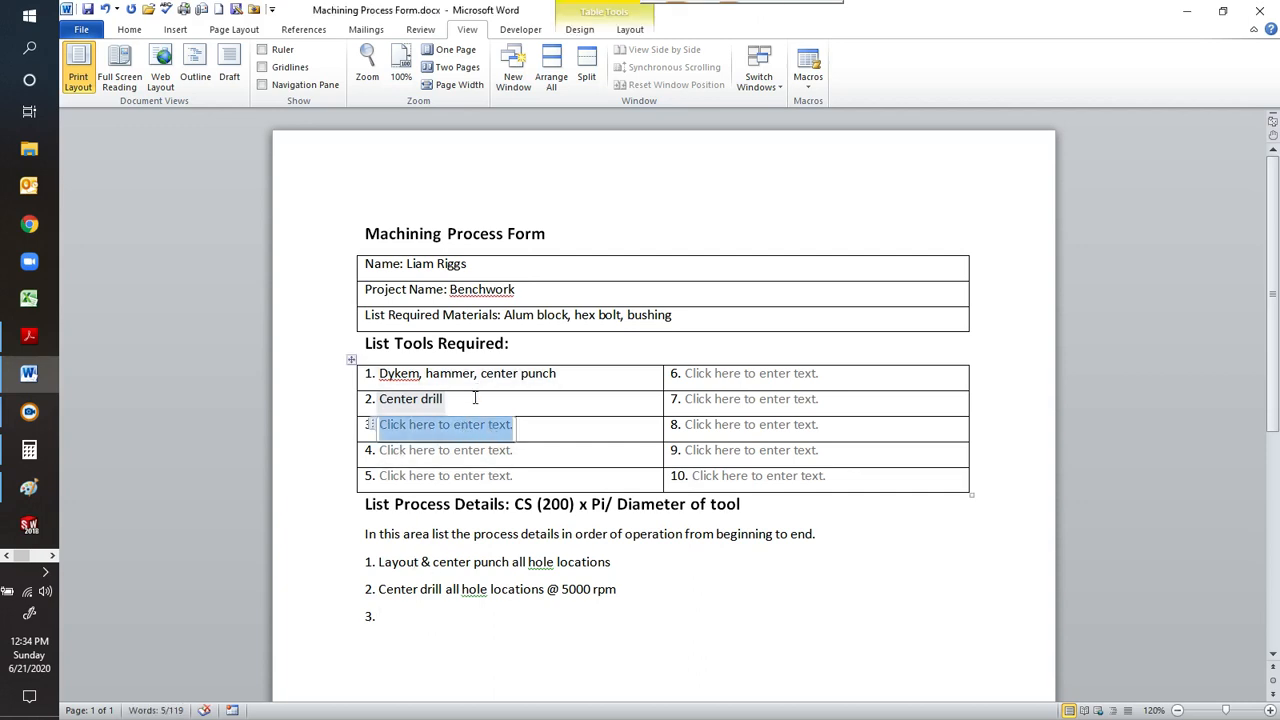
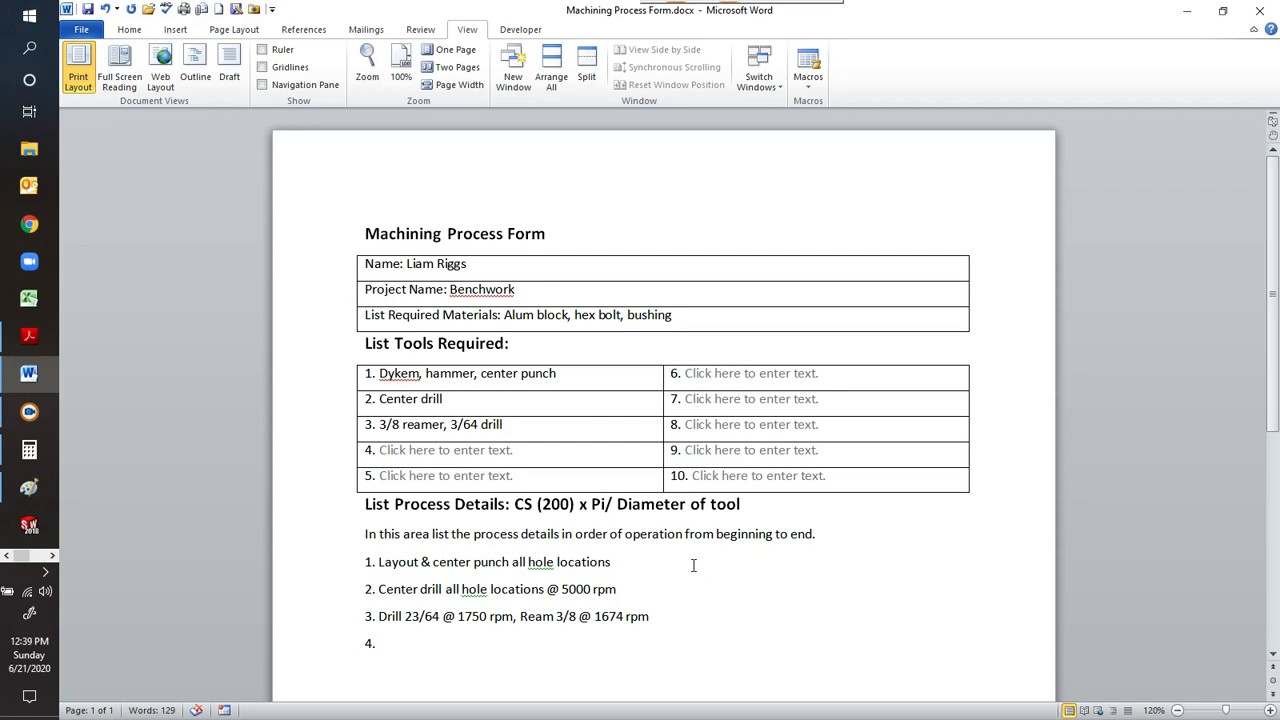
Select the placeholder for required tool 4 and look up the 3/8-16 UNC tap drill in the PDF chart, checking the Paint drawing's callout.
left_click(468, 452)
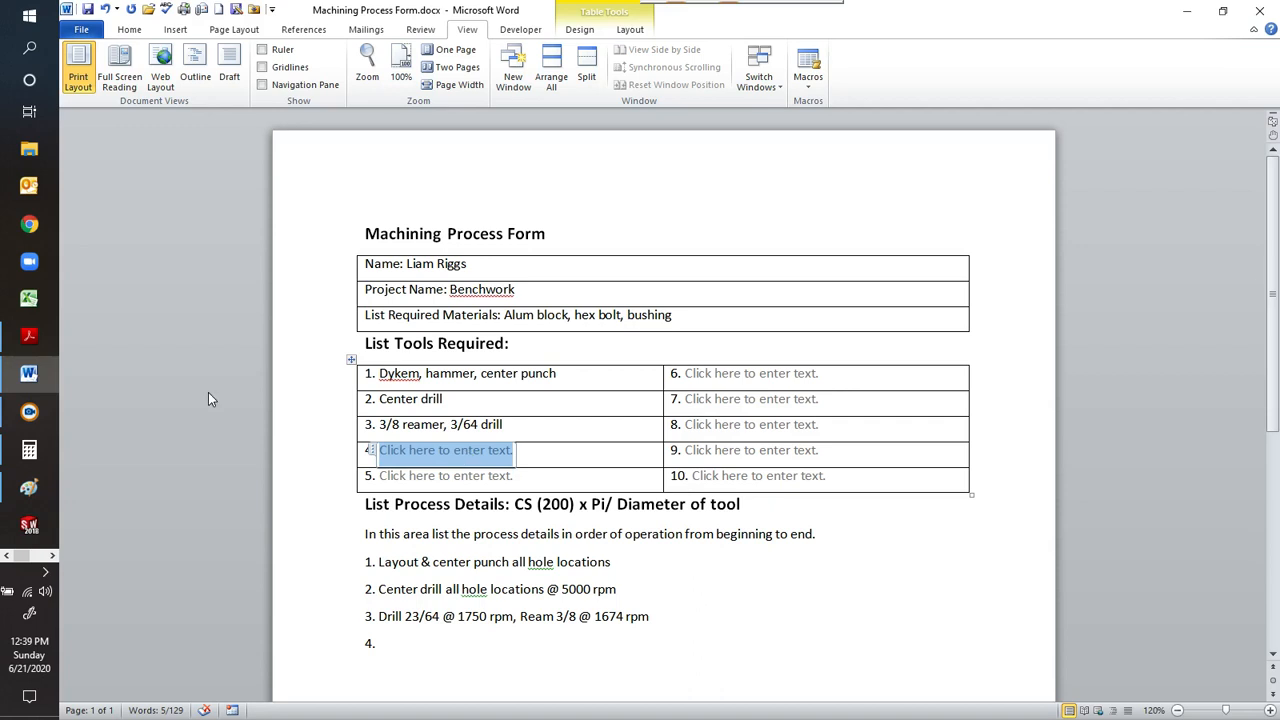
left_click(29, 336)
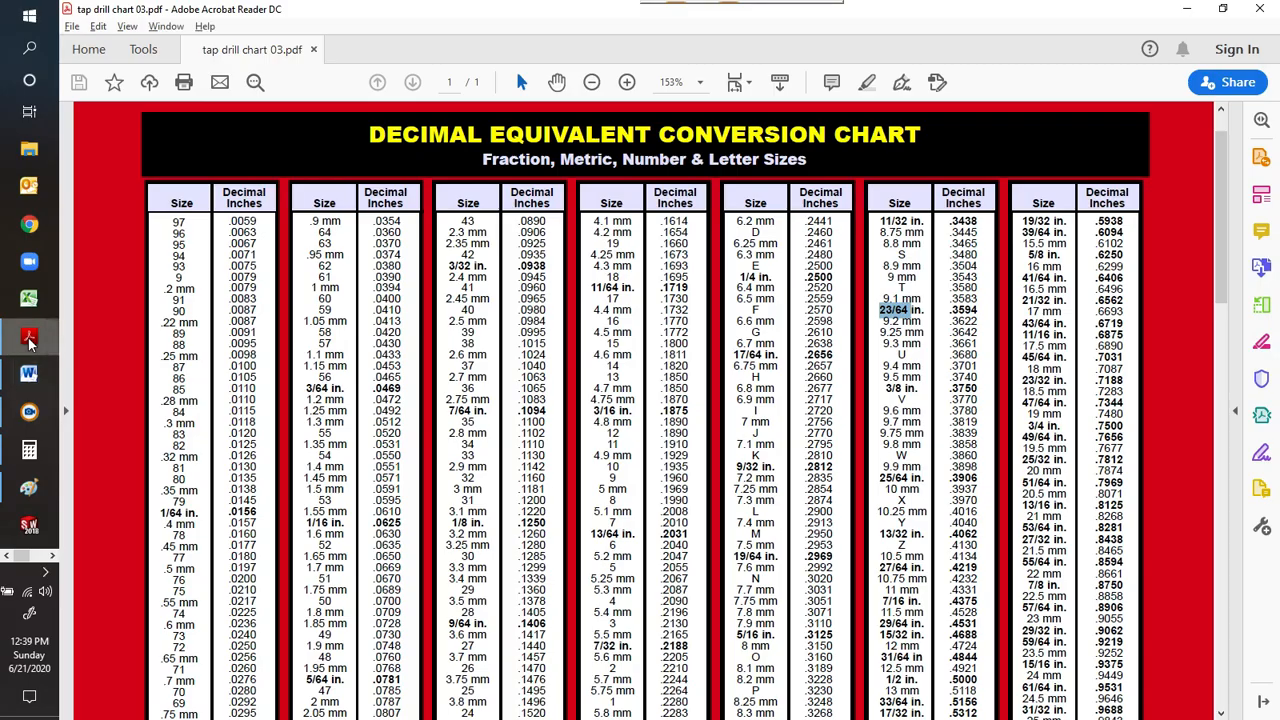
scroll(776, 356, "down", 8)
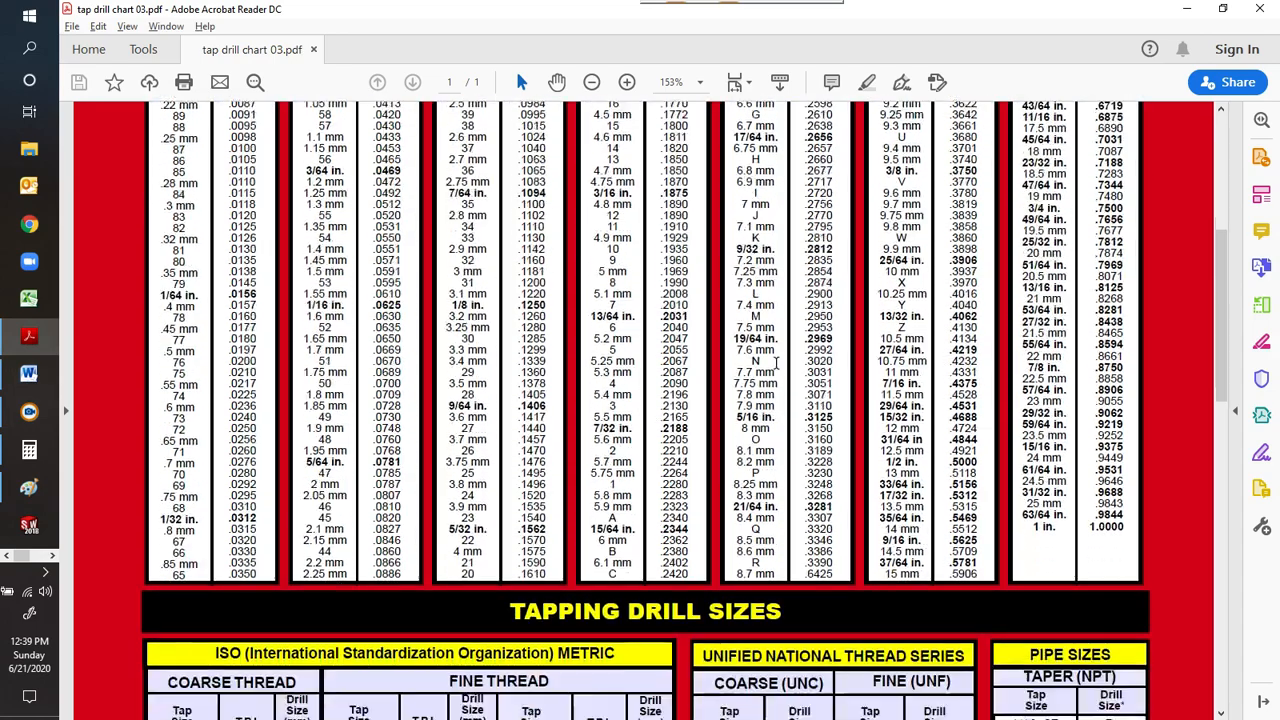
scroll(773, 367, "down", 7)
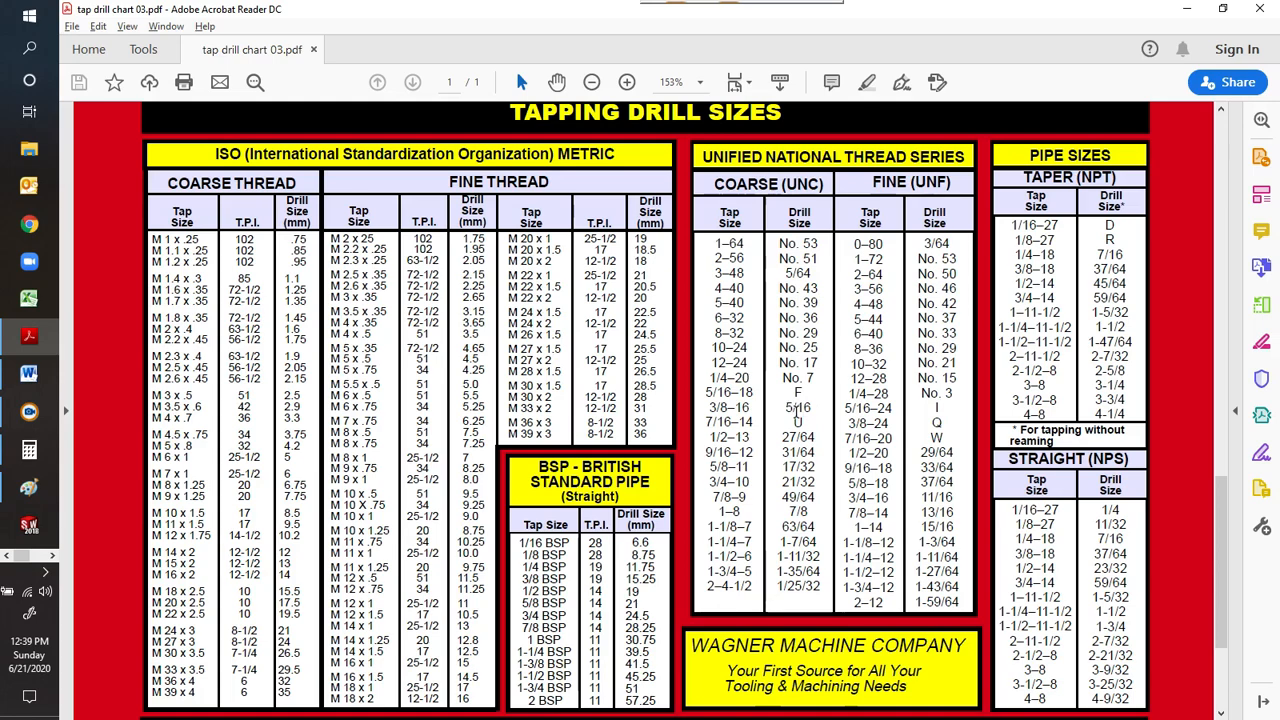
left_click(28, 492)
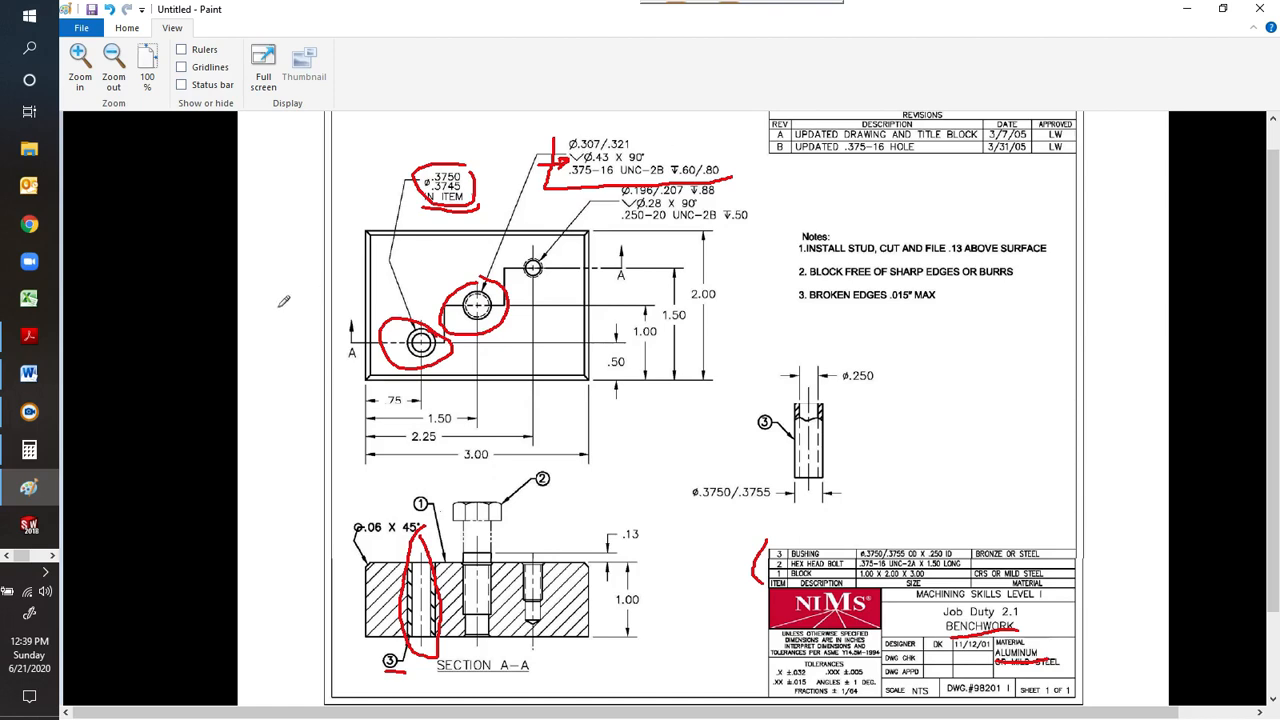
Back in the Word form, fill in required tool 4 as "5/16 drill, 3/8-16 tap, 90 der countersink".
left_click(29, 378)
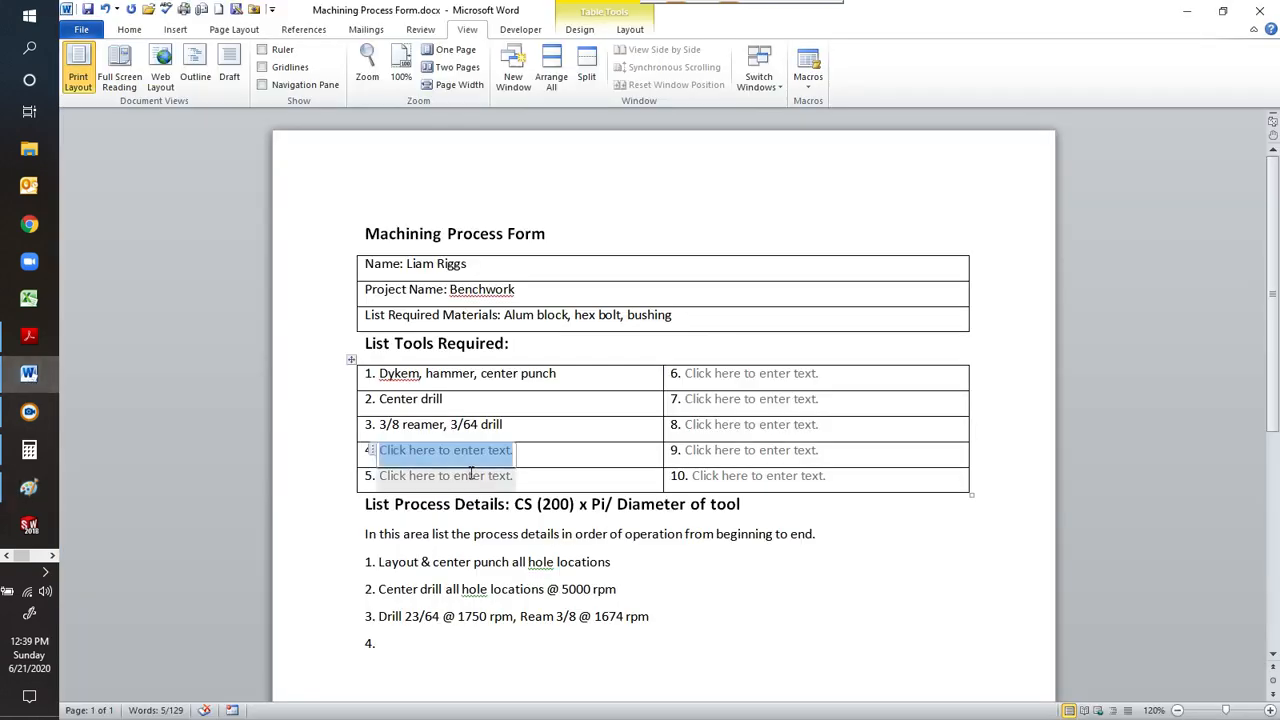
type("5/16")
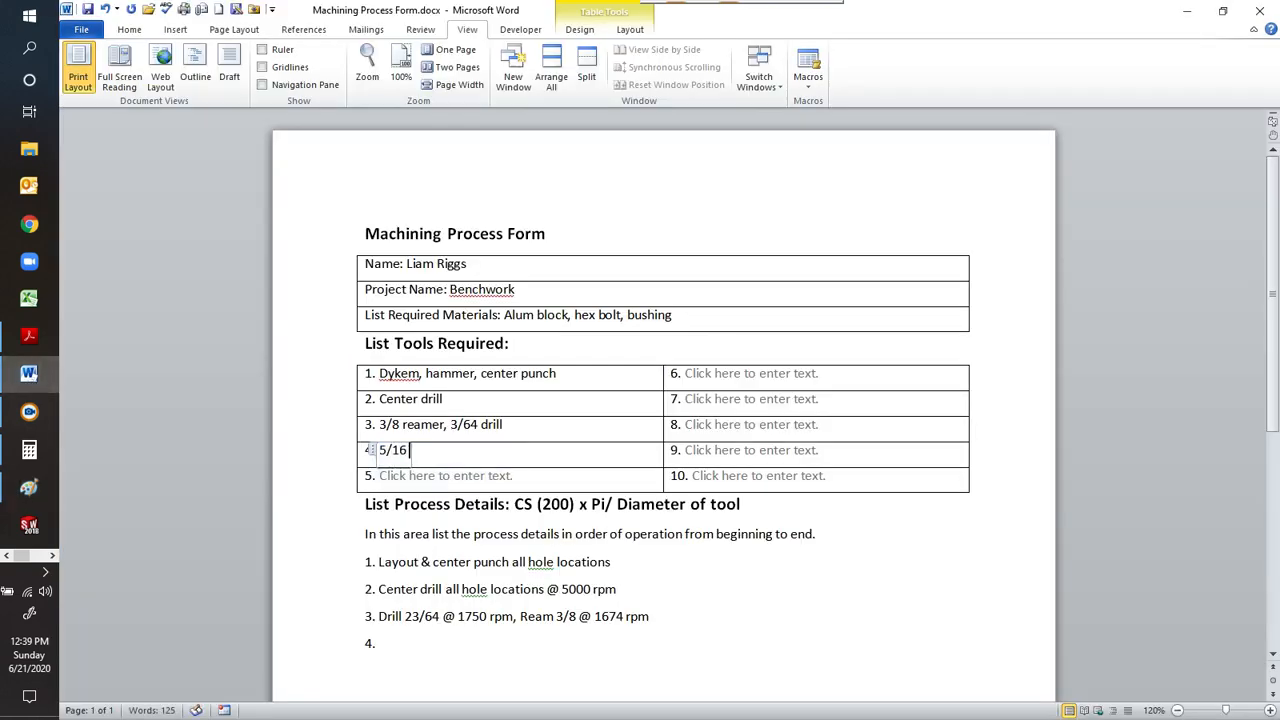
type(" drill, 3/8-")
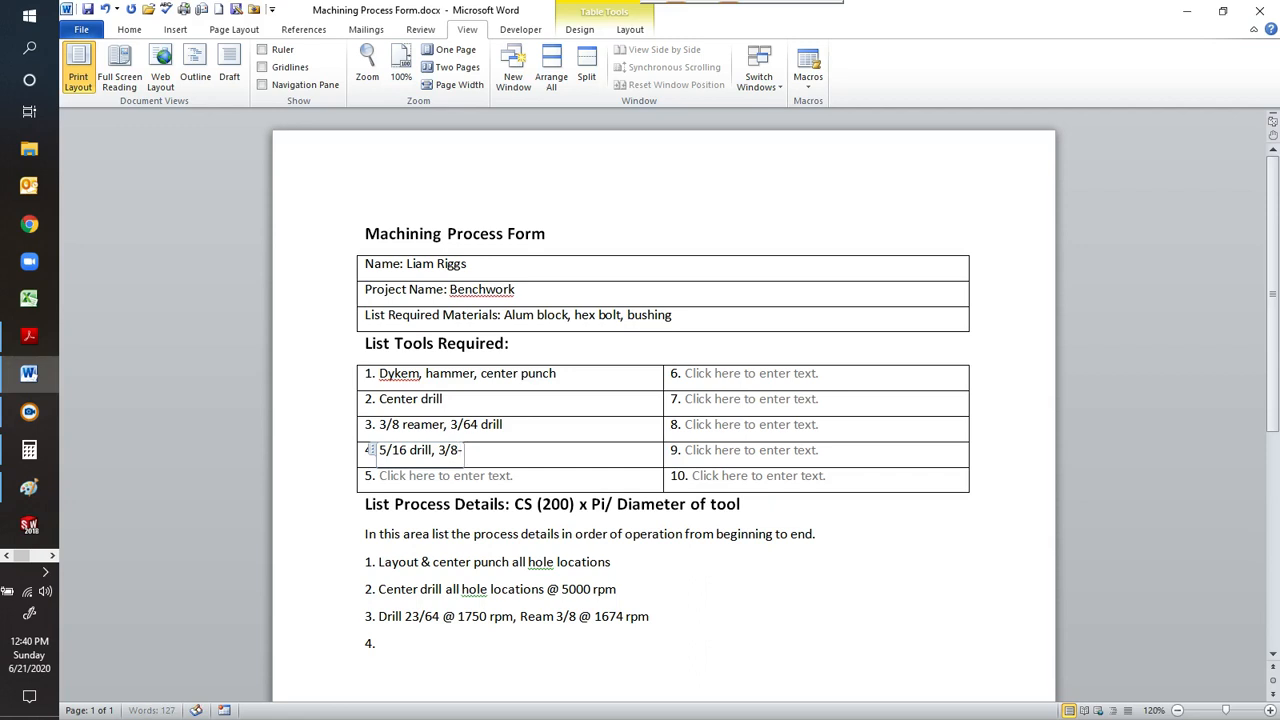
type("16")
type(" tap,")
type("90 der count")
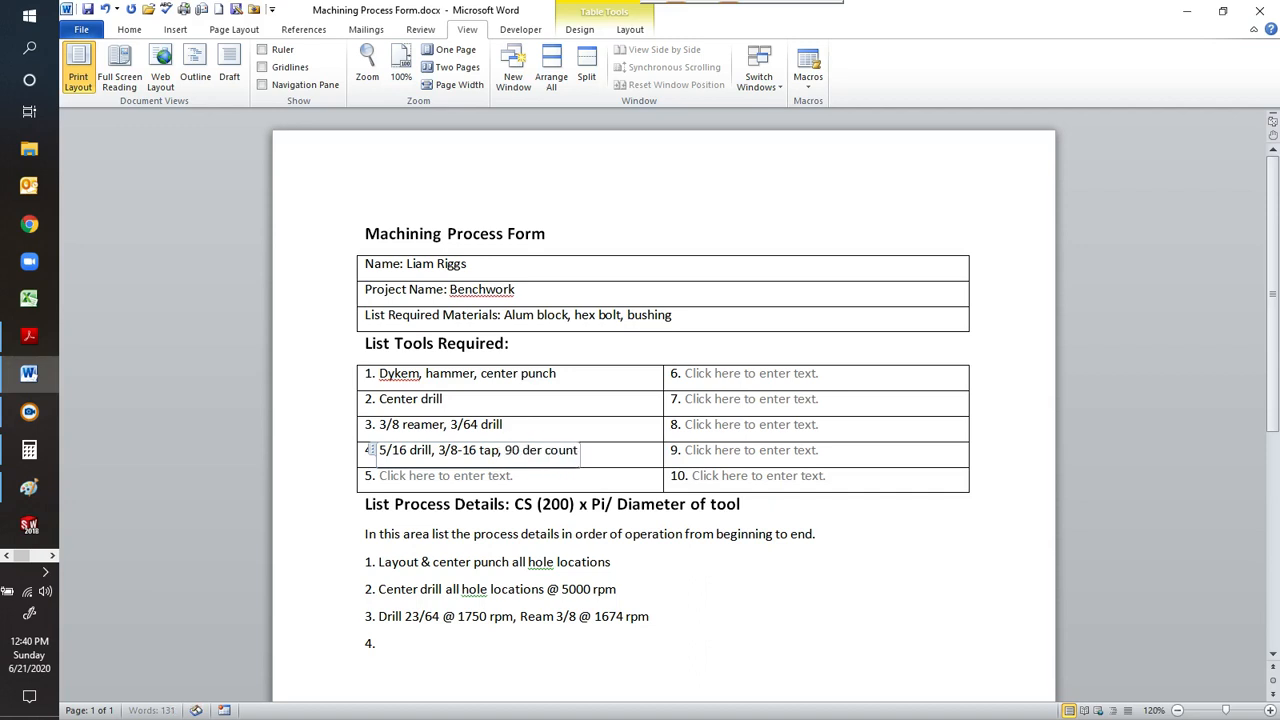
type("ersink")
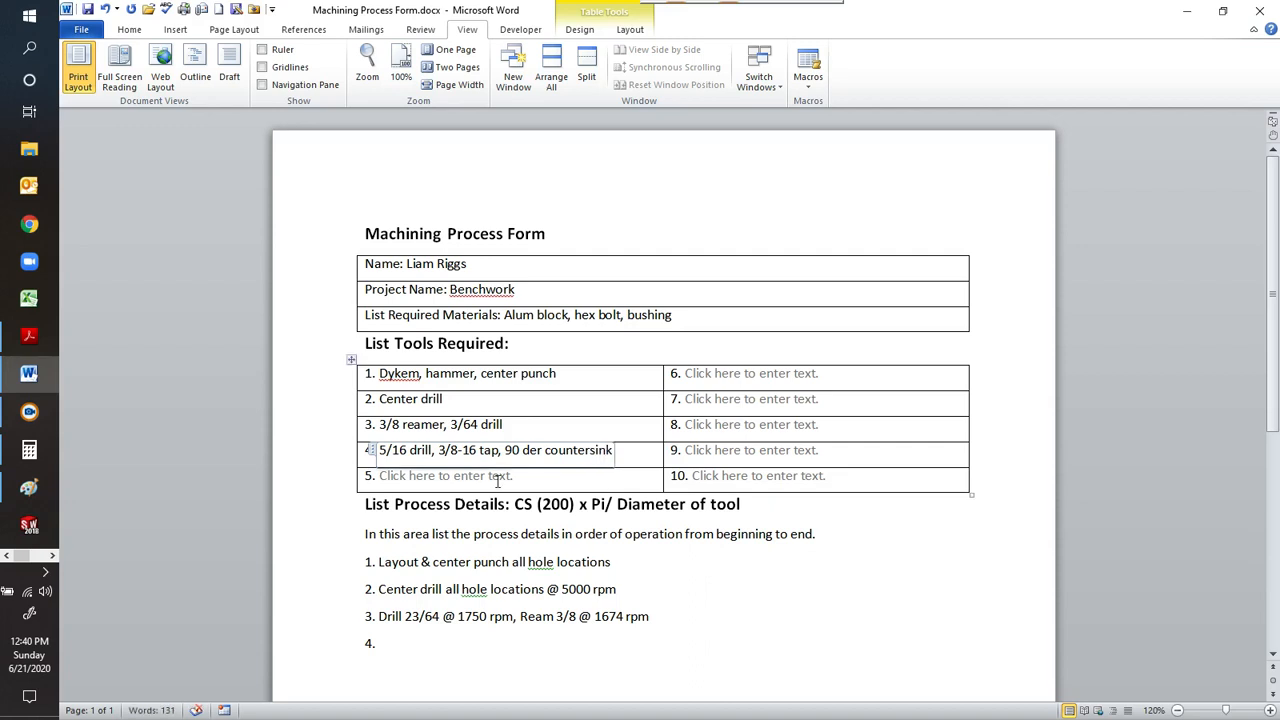
Correct "der" to "deg" in the required tool 4 entry.
left_click(546, 450)
key("Left")
key("BackSpace")
type("g")
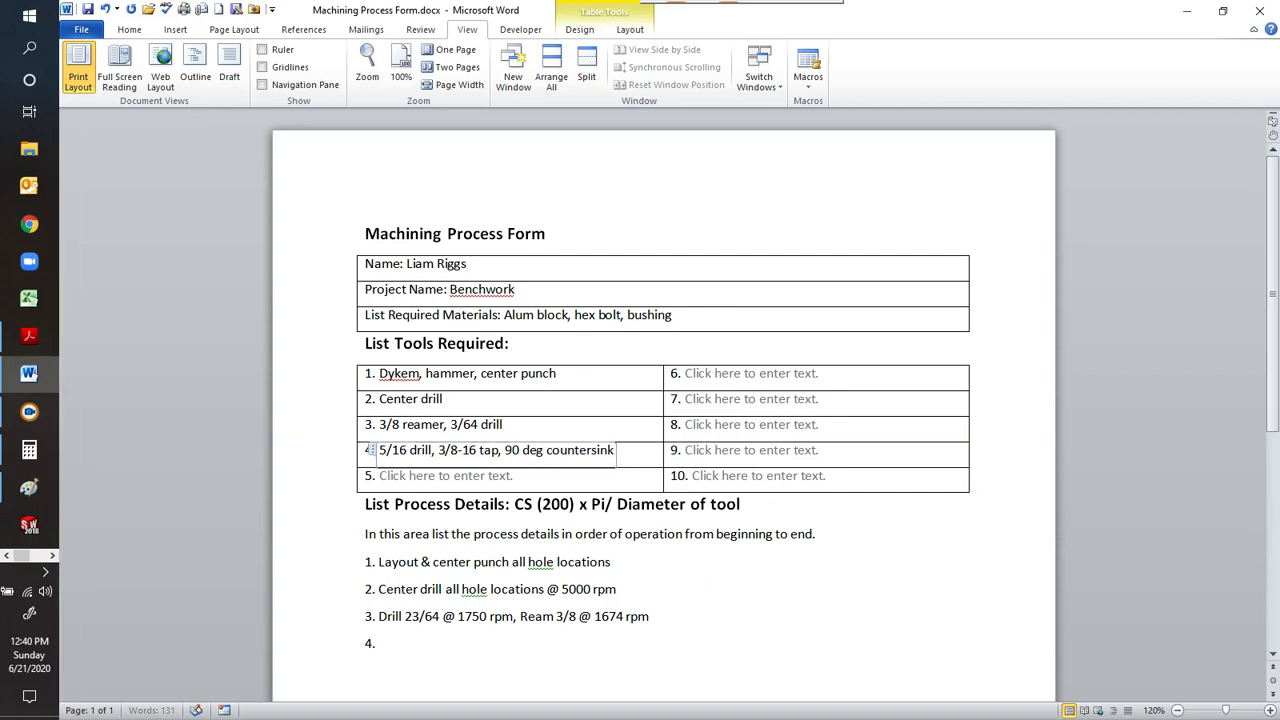
Begin process detail 4 with the text "Drill 5/16 thru @".
left_click(430, 643)
type("Drill")
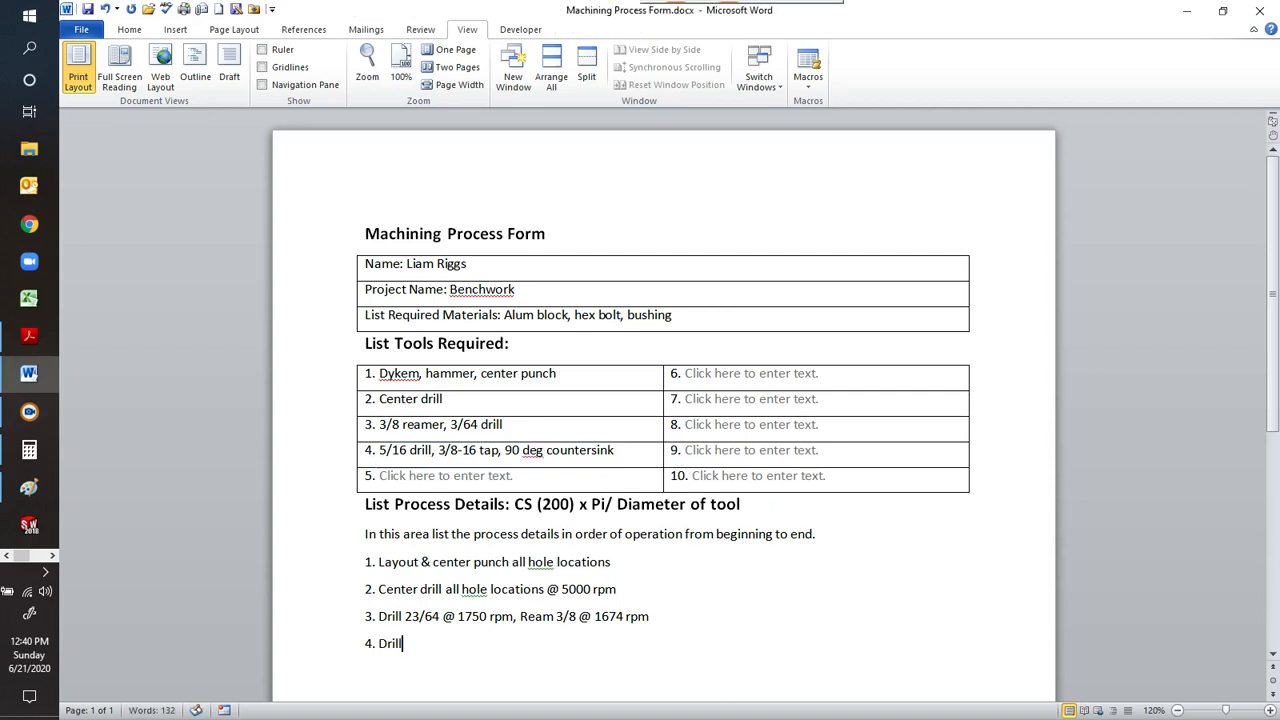
type(" 5/16 thru @")
Switch to Calculator and compute the 5/16 drill's spindle speed as 200 × 3.14, divided by 0.3125.
left_click(29, 450)
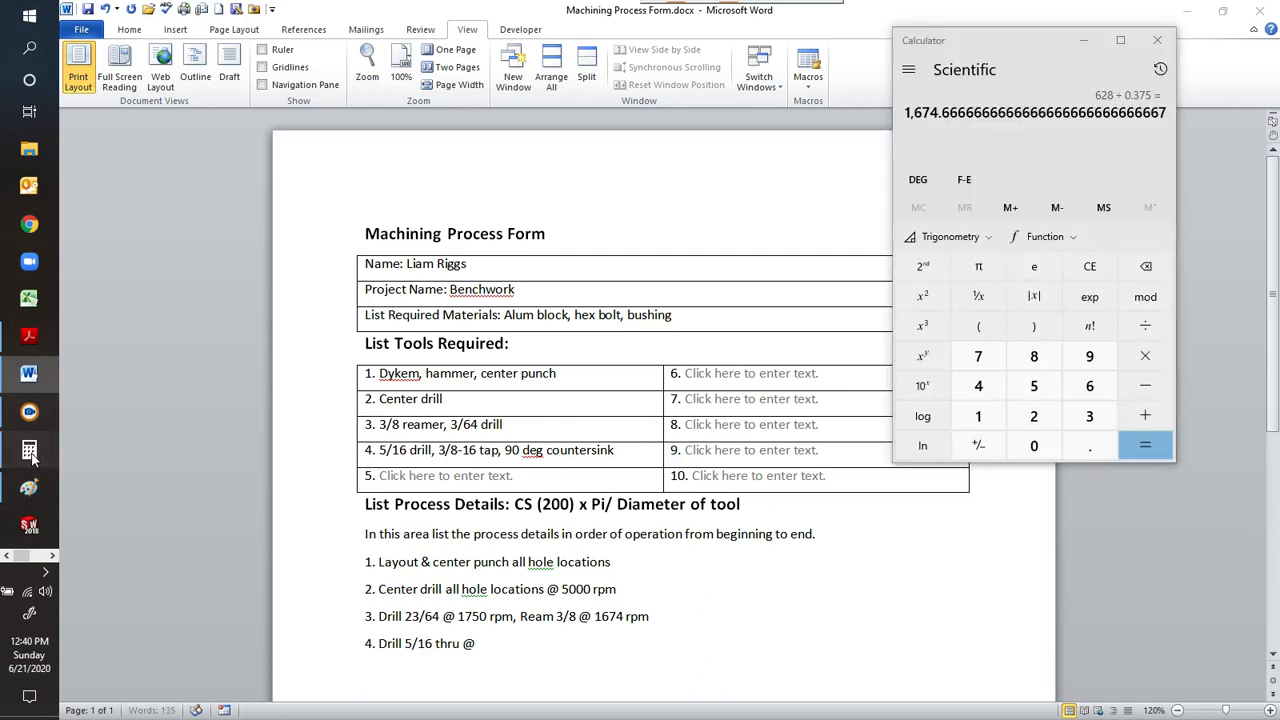
left_click(1090, 272)
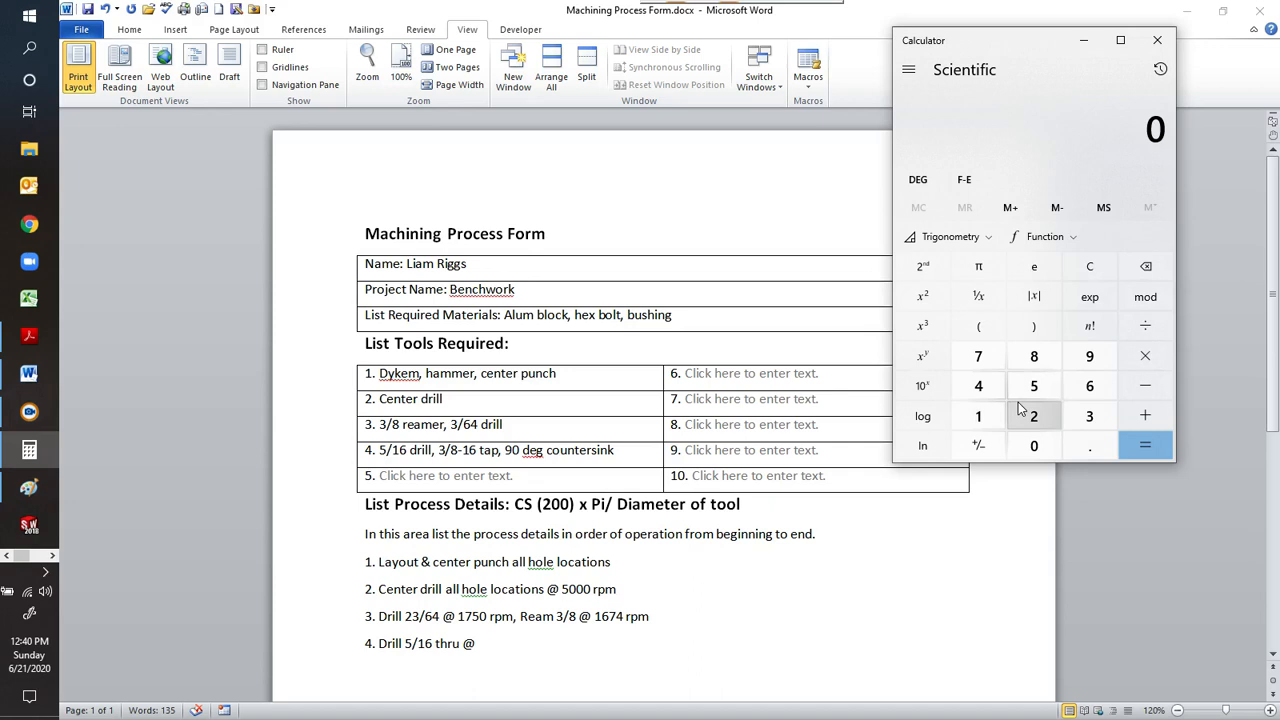
type("200")
key("asterisk")
type("3.14")
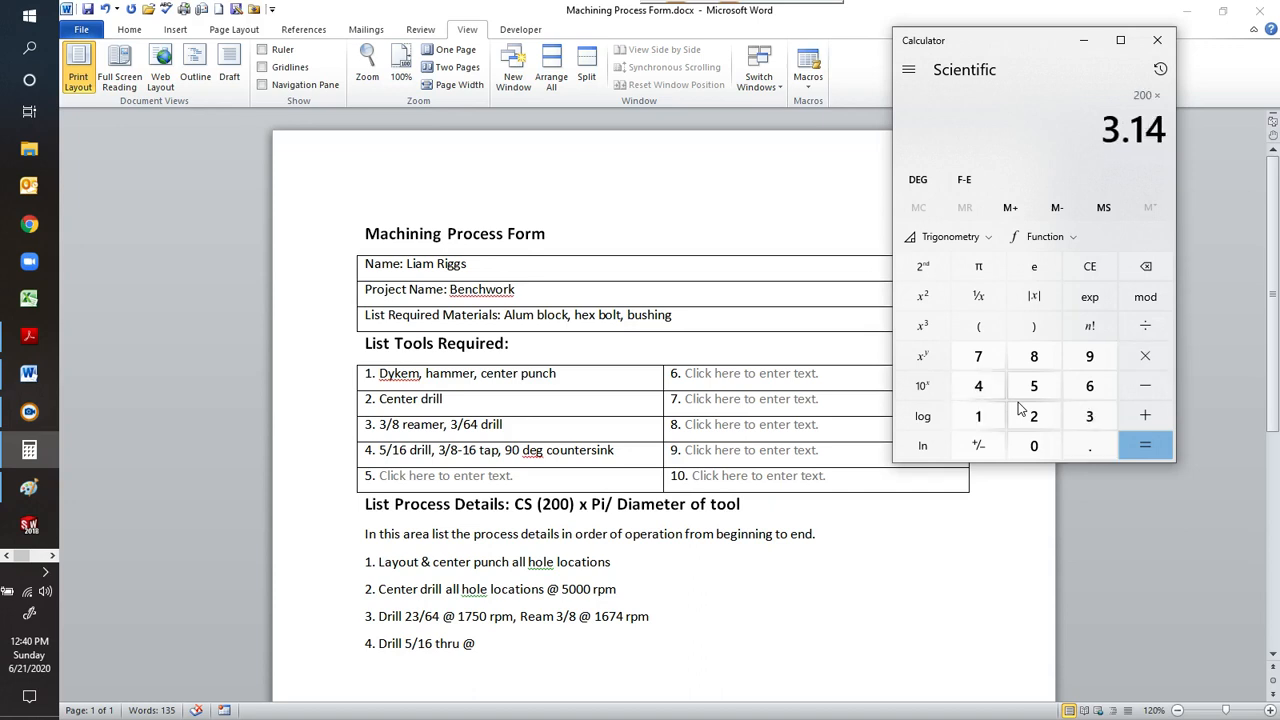
key("Return")
key("slash")
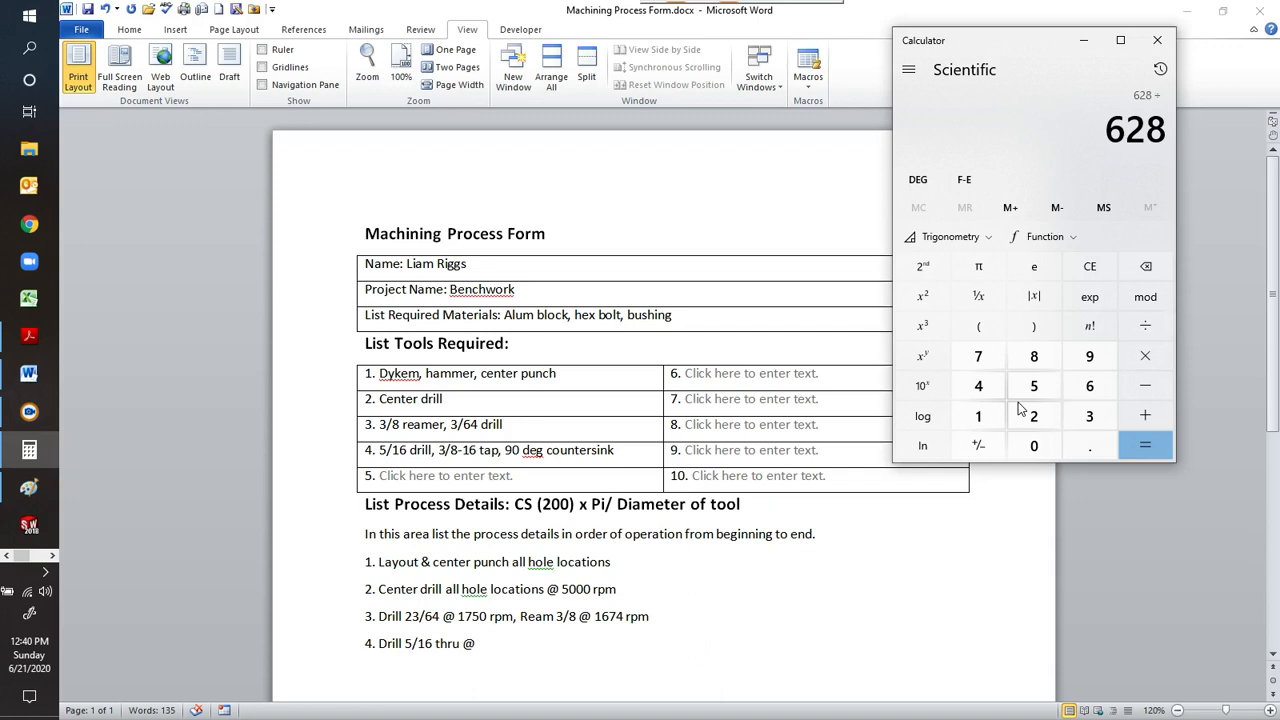
type("0.3")
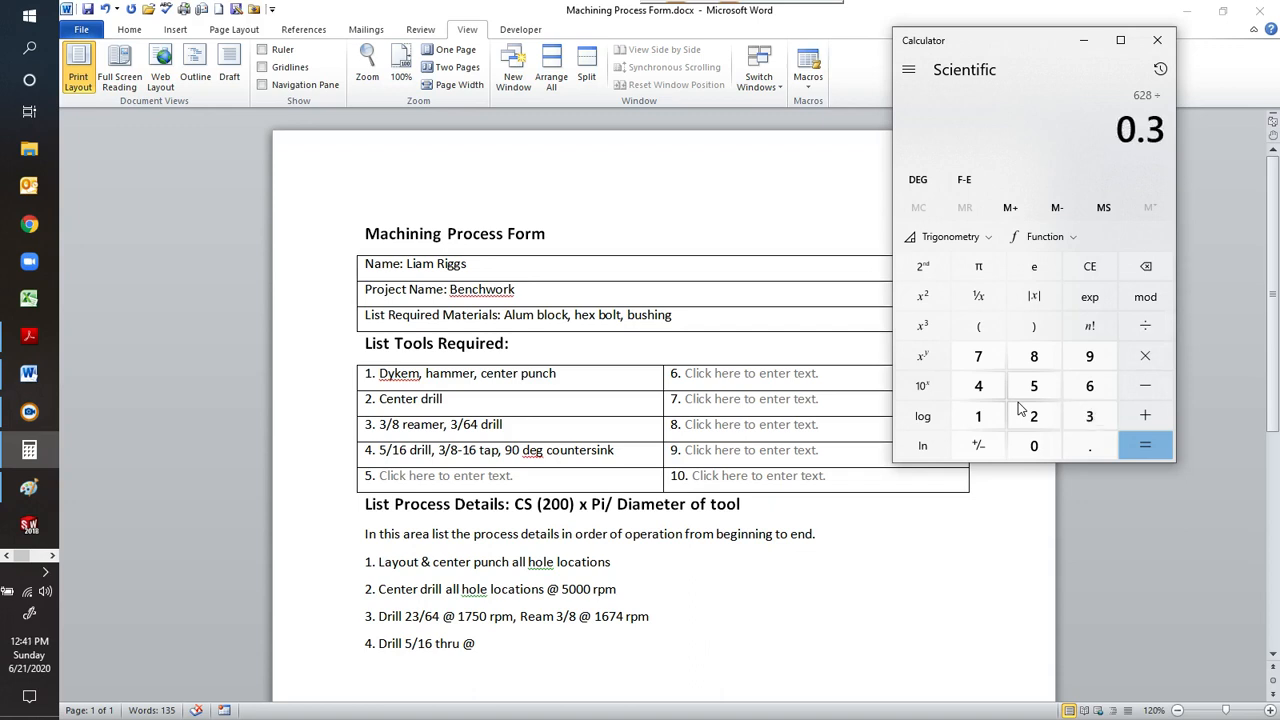
type("125")
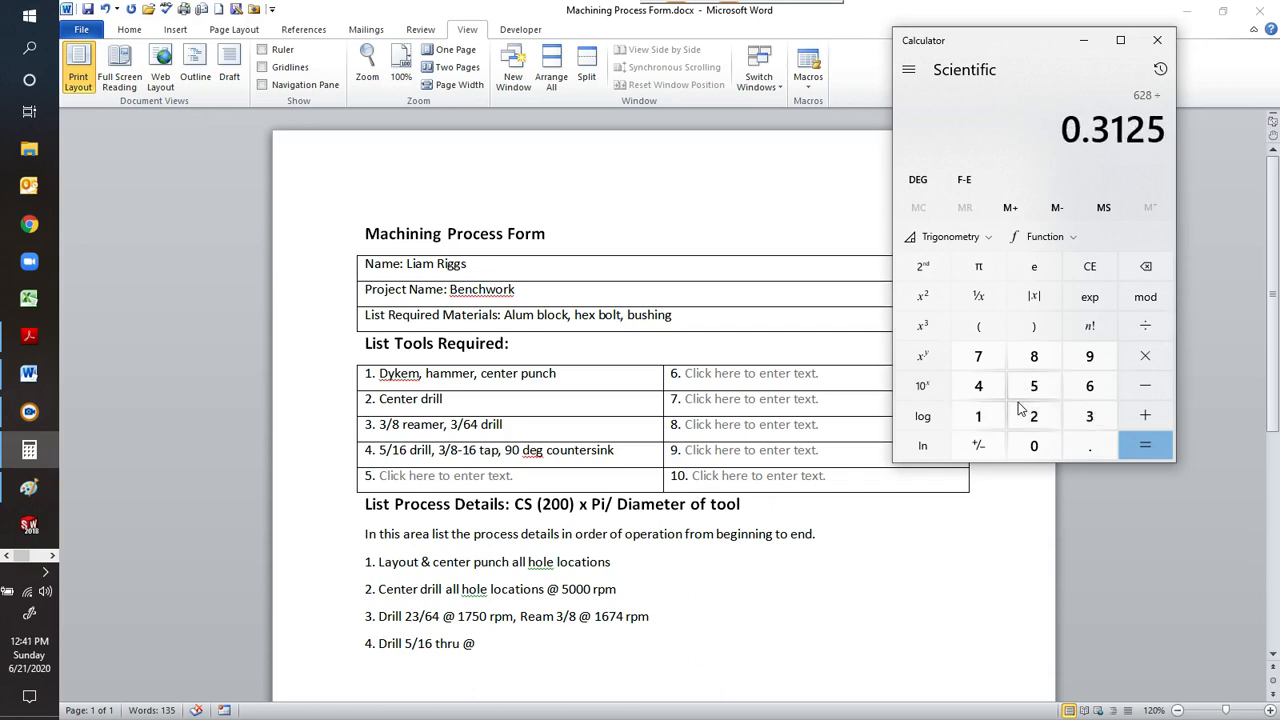
key("Return")
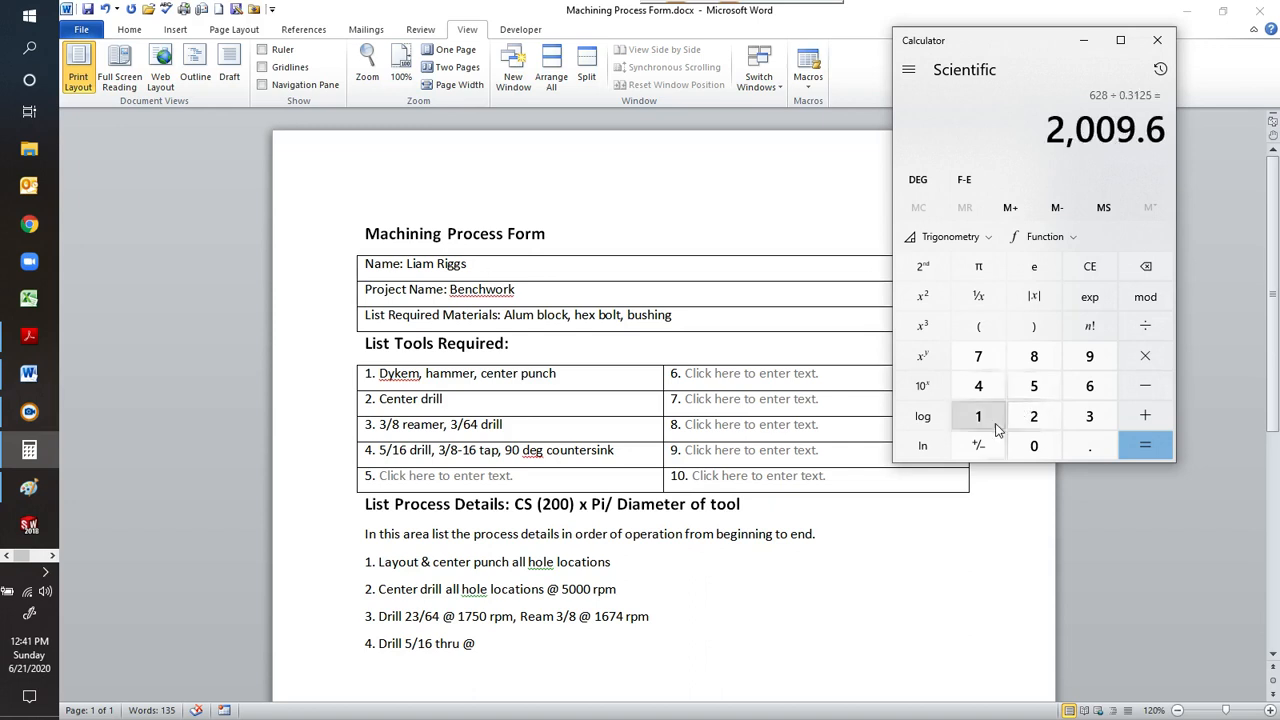
Back in the Word form, continue process detail 4 with "2009 rpm, countersink to .43".
left_click(490, 645)
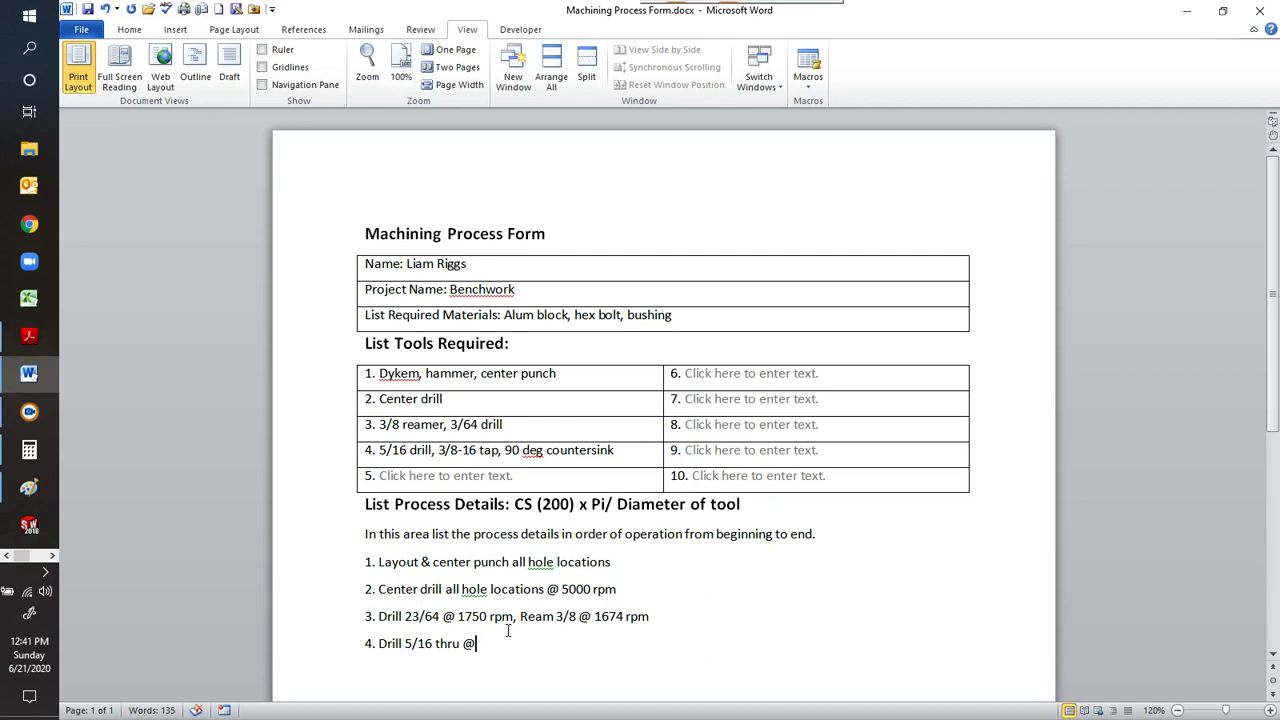
type("2009 rpm, countersink to .43")
left_click(513, 617)
type("@")
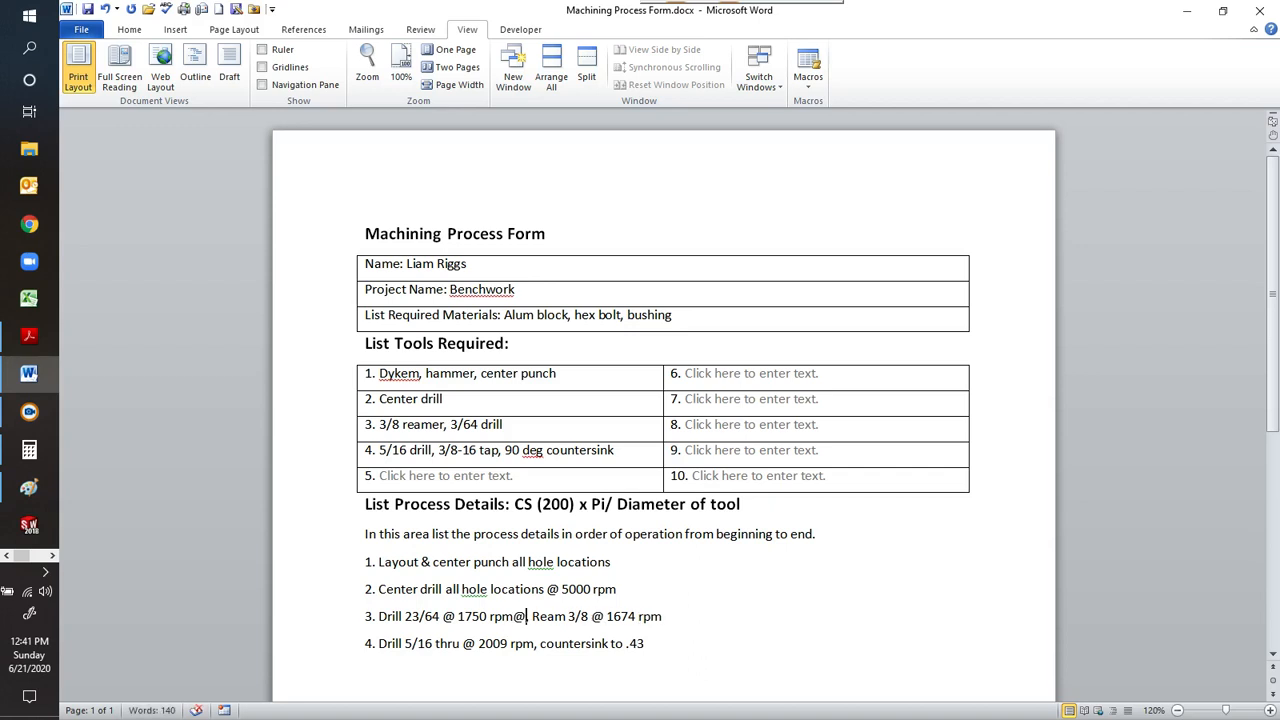
type(",")
key("Left")
key("BackSpace")
mouse_move(766, 22)
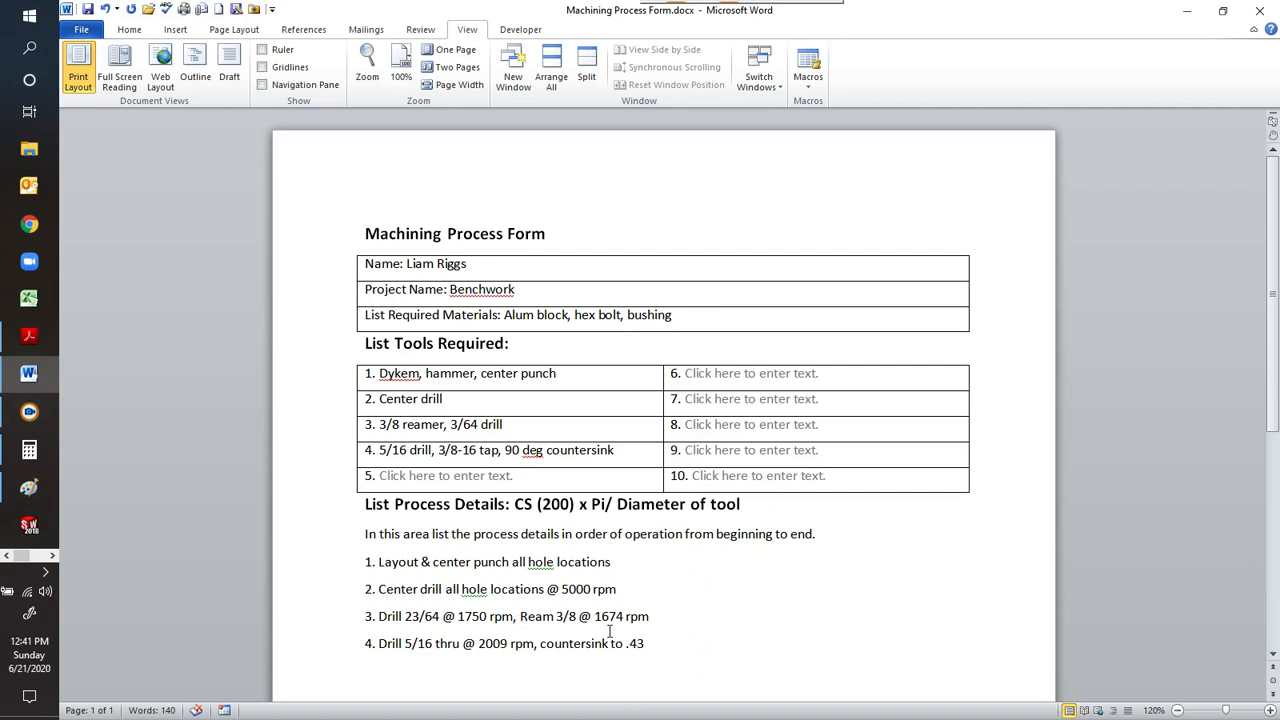
Append "@ 100 rpm" to process detail 4 and start a new line numbered 5.
left_click(655, 644)
type("@")
type("100 rpm")
key("Return")
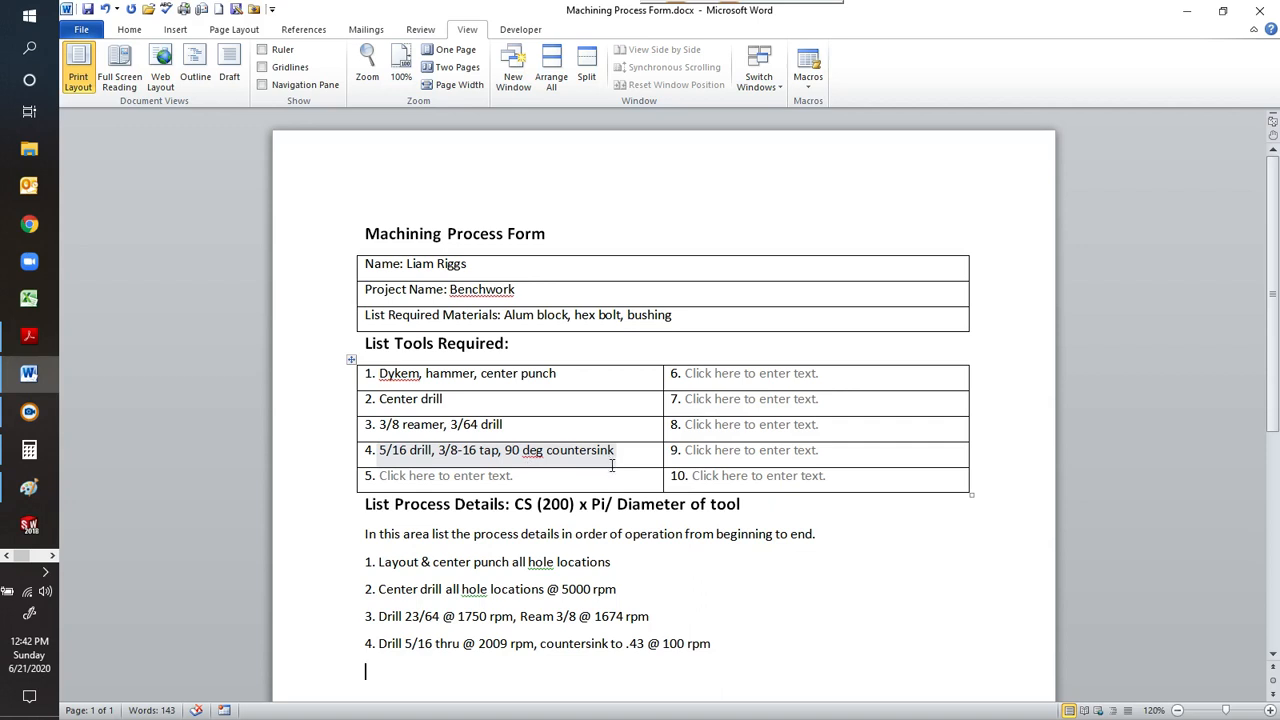
left_click(528, 478)
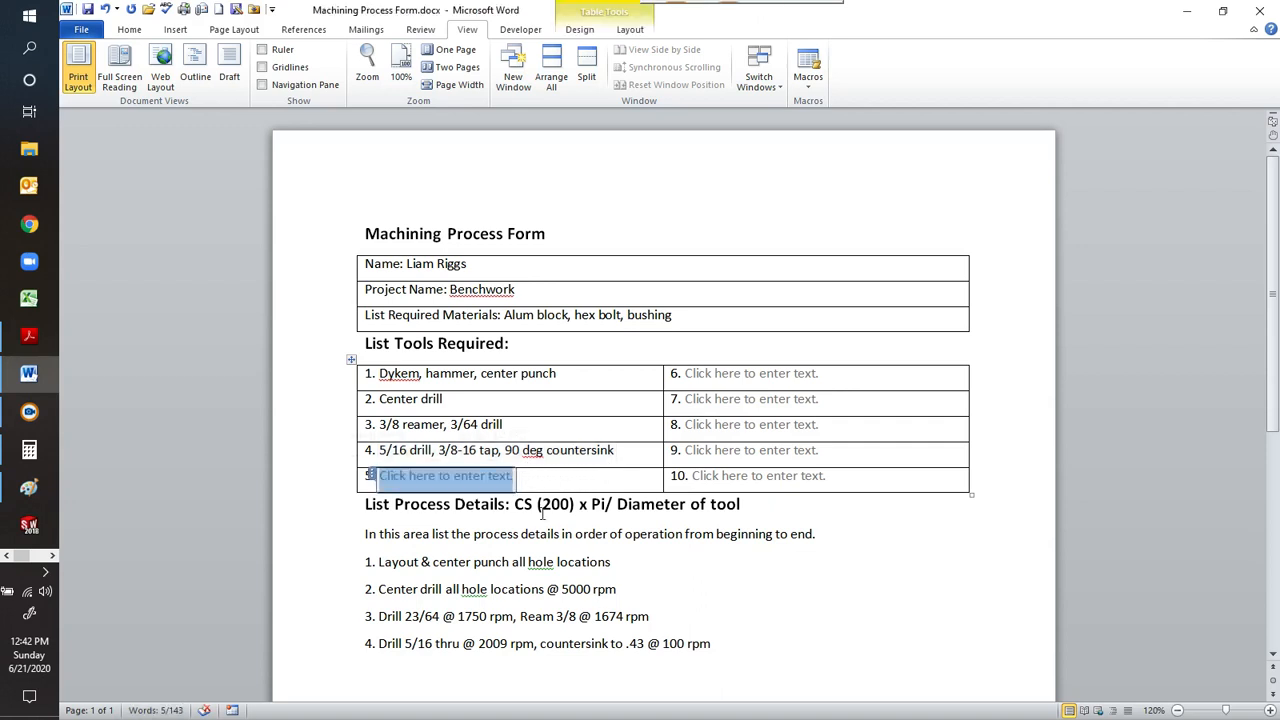
left_click(519, 666)
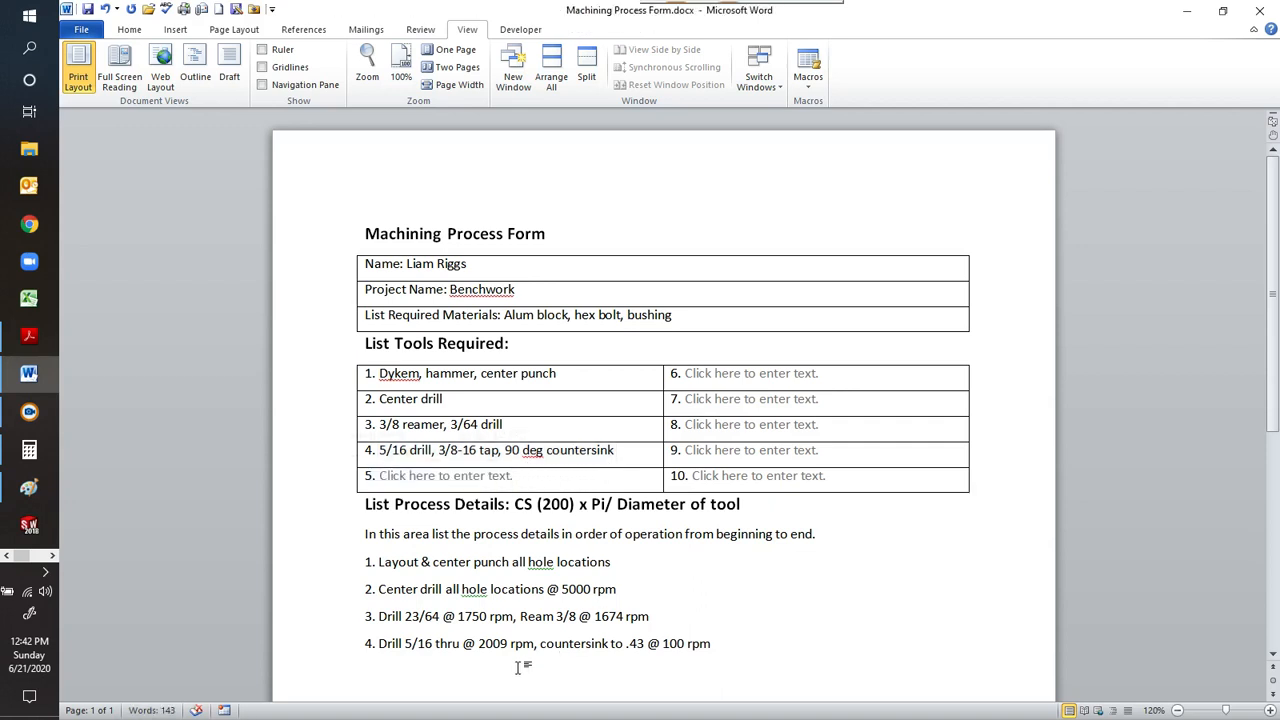
type("5.")
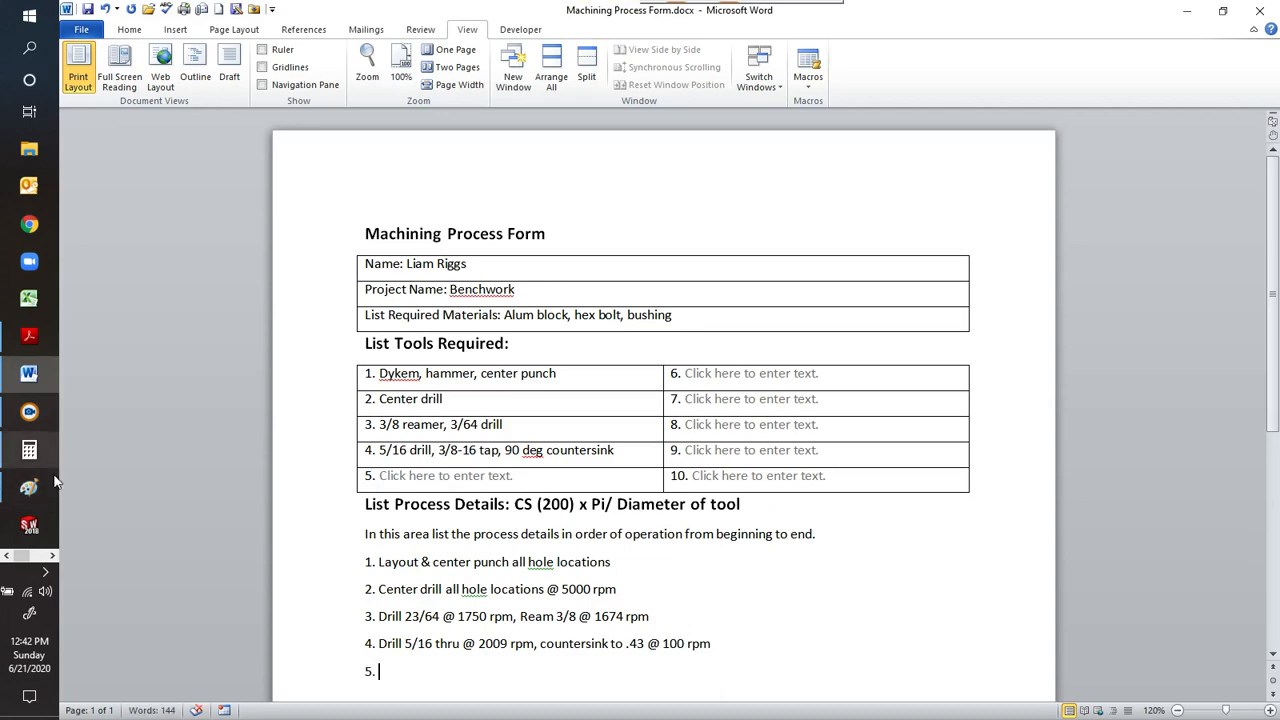
Switch to the Paint drawing, circle the smallest hole in red and mark its .250-20 UNC-2B callout.
left_click(29, 487)
mouse_move(513, 223)
left_mouse_down()
mouse_move(558, 297)
mouse_move(565, 238)
left_mouse_up()
mouse_move(606, 186)
left_mouse_down()
mouse_move(652, 230)
mouse_move(771, 231)
left_mouse_up()
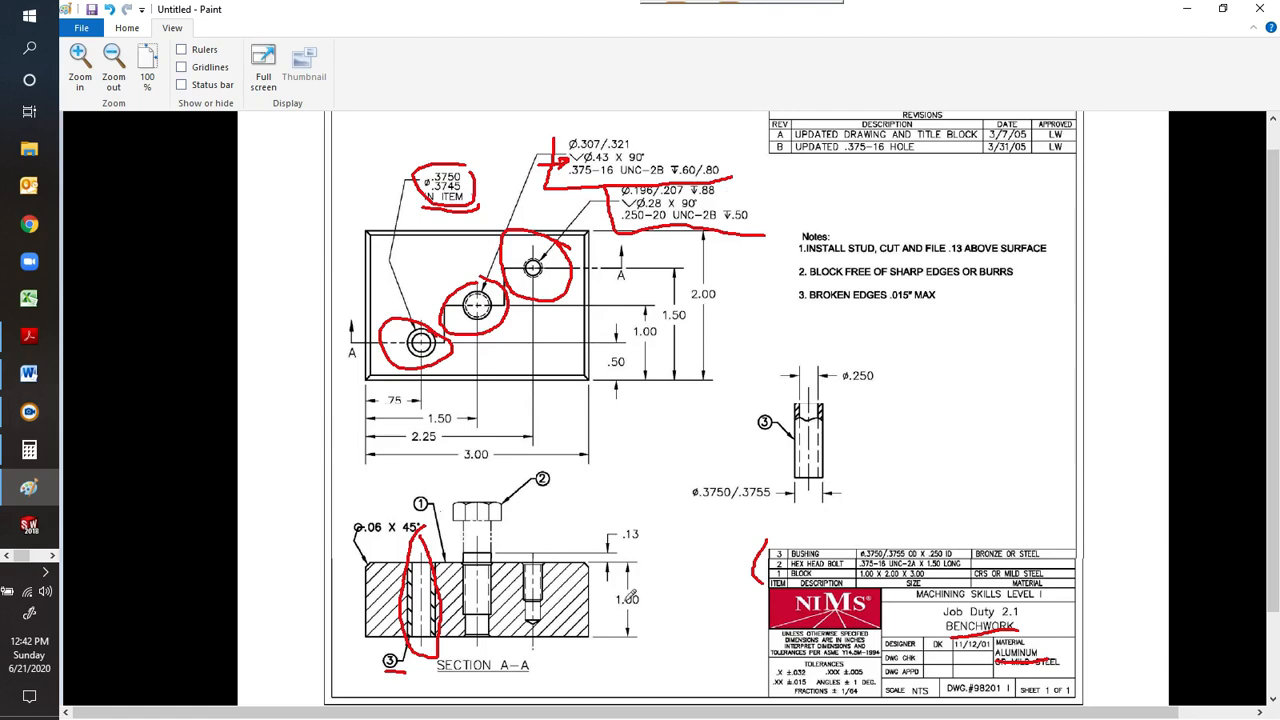
Mark the small hole's drill depth on Section A-A with two red extension lines, arrows and the handwritten value .88.
left_click_drag(545, 620, 703, 601)
left_click_drag(592, 566, 702, 548)
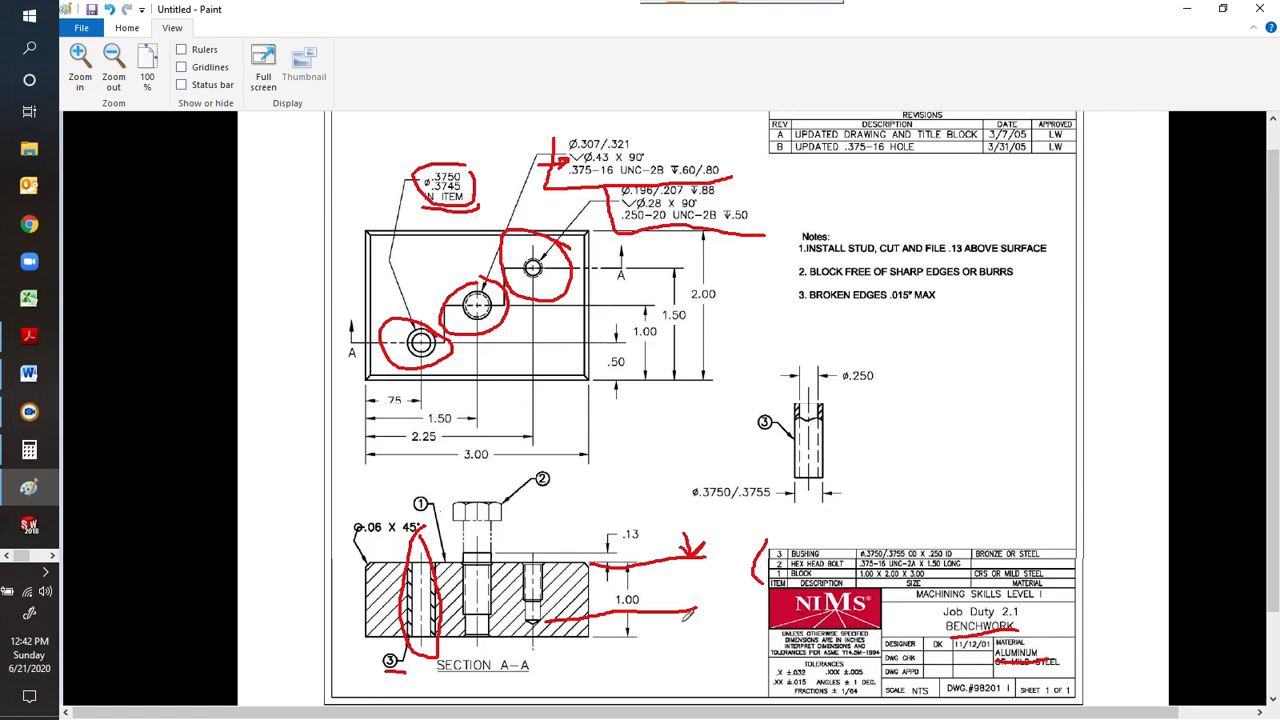
mouse_move(691, 612)
left_mouse_down()
mouse_move(689, 635)
mouse_move(686, 621)
mouse_move(701, 621)
left_mouse_up()
left_click(666, 593)
mouse_move(691, 581)
left_mouse_down()
mouse_move(696, 598)
mouse_move(708, 580)
mouse_move(709, 593)
left_mouse_up()
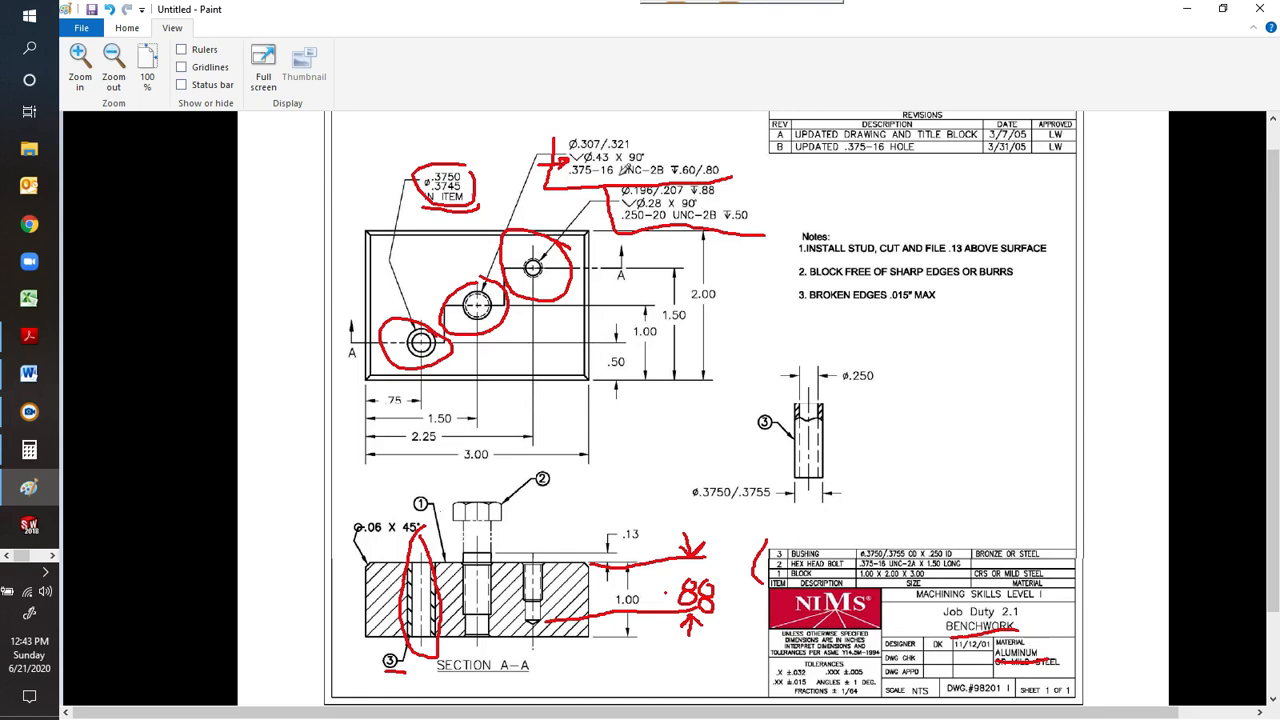
Switch to the tap drill chart PDF and look up the tap drill for the .250-20 UNC thread and its decimal size.
left_click(45, 346)
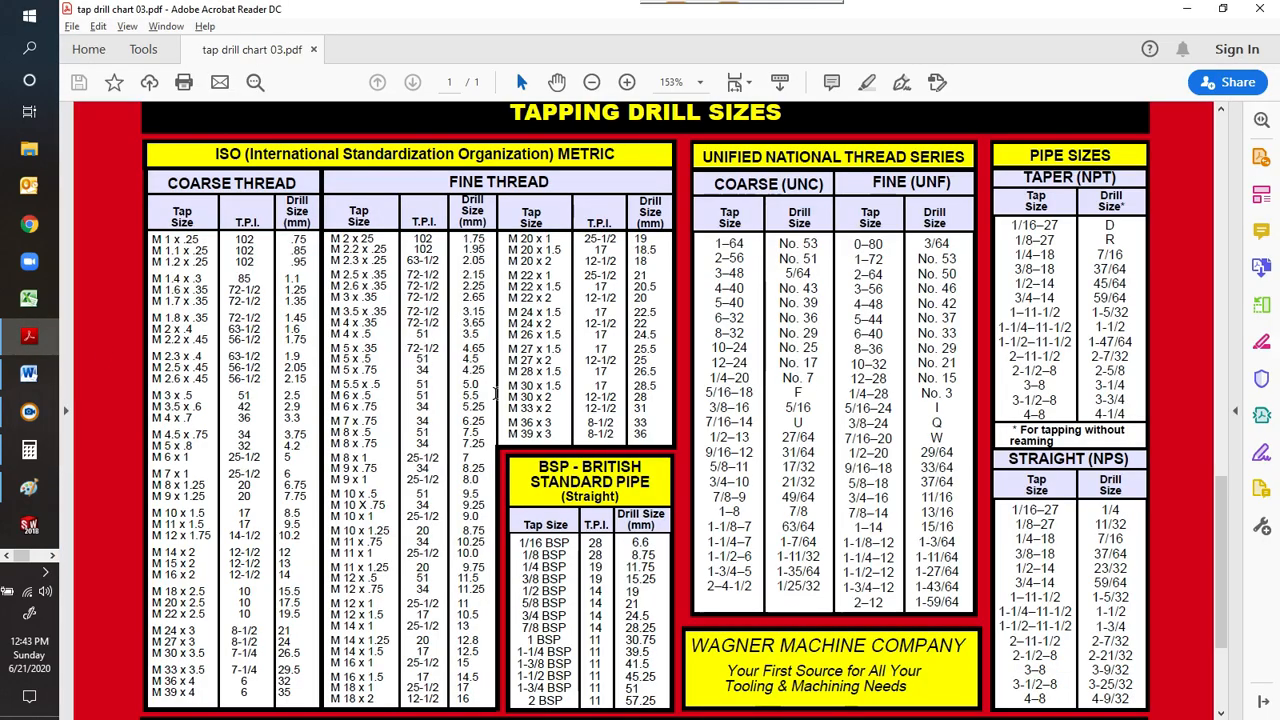
scroll(495, 394, "up", 3)
scroll(492, 393, "up", 6)
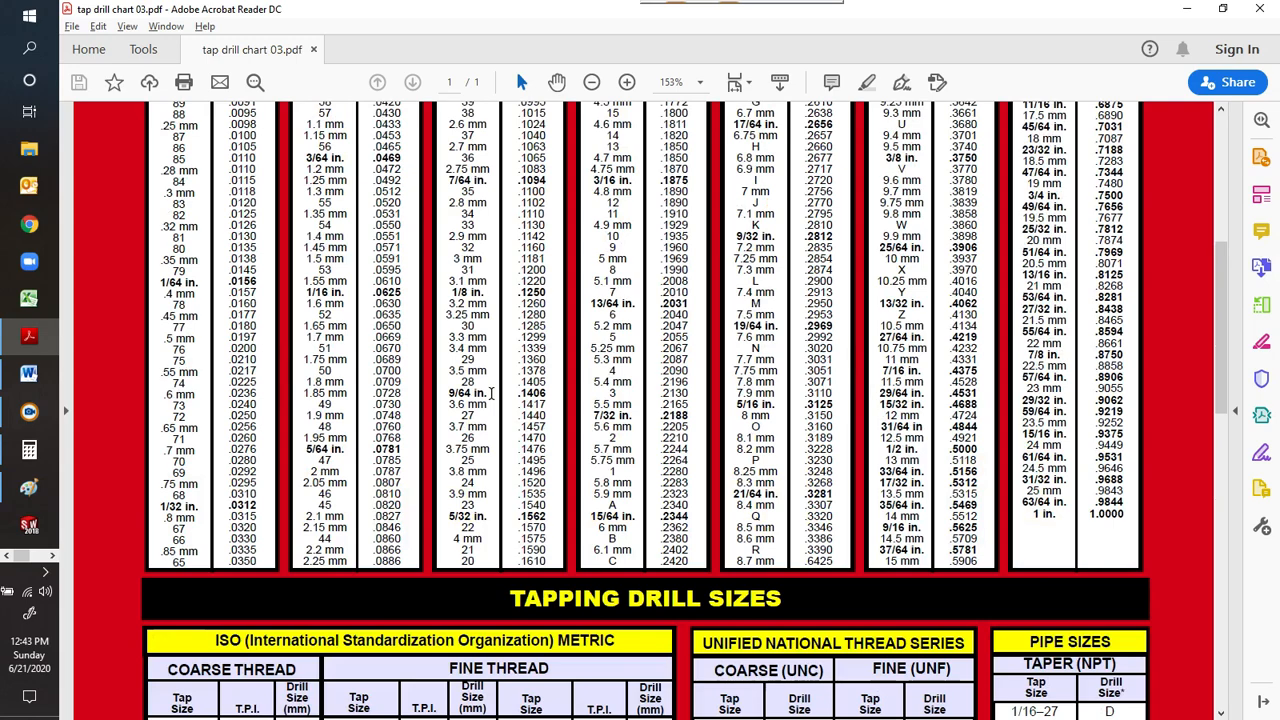
scroll(492, 393, "up", 4)
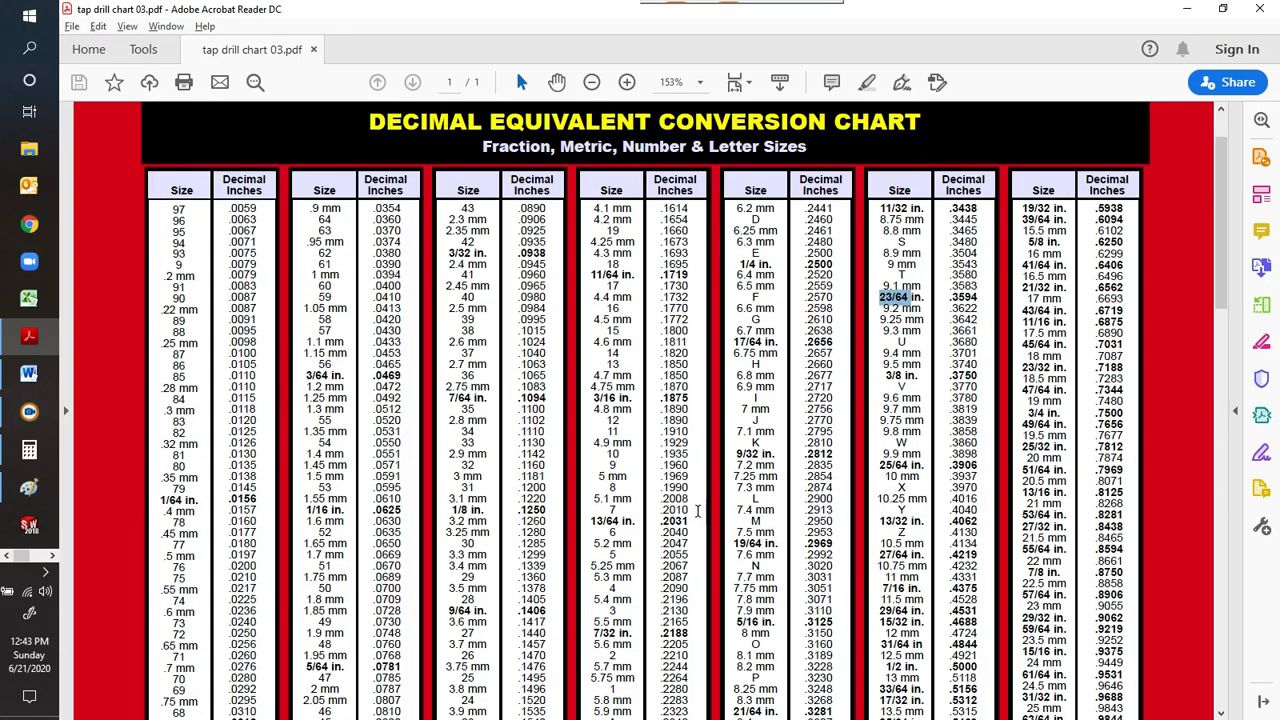
mouse_move(632, 518)
left_mouse_down()
mouse_move(608, 510)
mouse_move(625, 509)
left_mouse_up()
left_click(635, 513)
Switch back to the Word form and enter "#7 Drill, ¼-20 tap" as required tool 5.
left_click(28, 374)
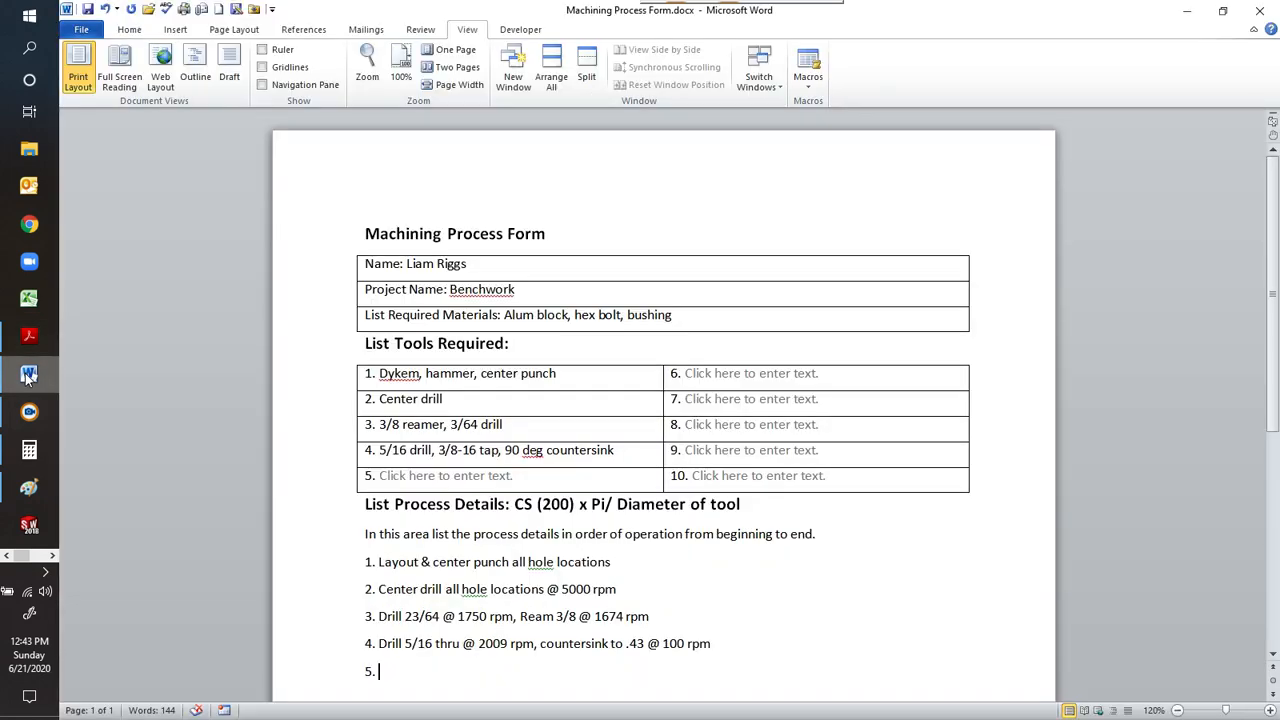
left_click(463, 488)
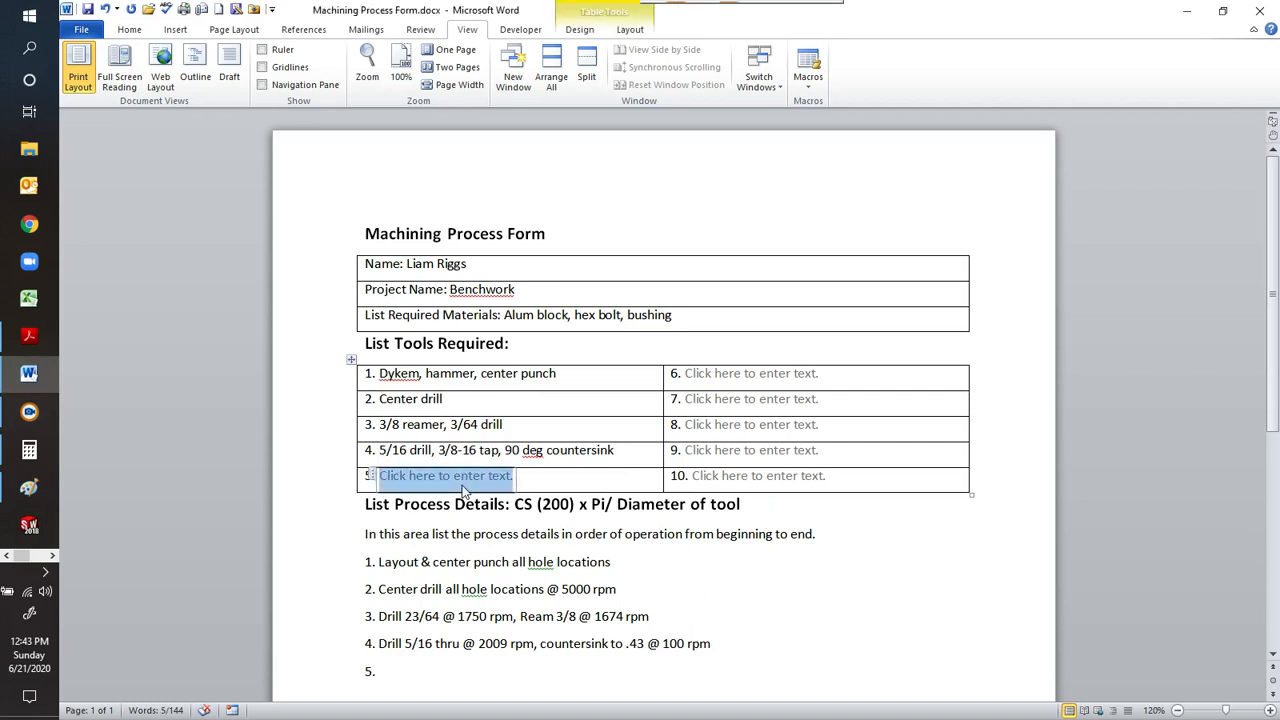
type("#7")
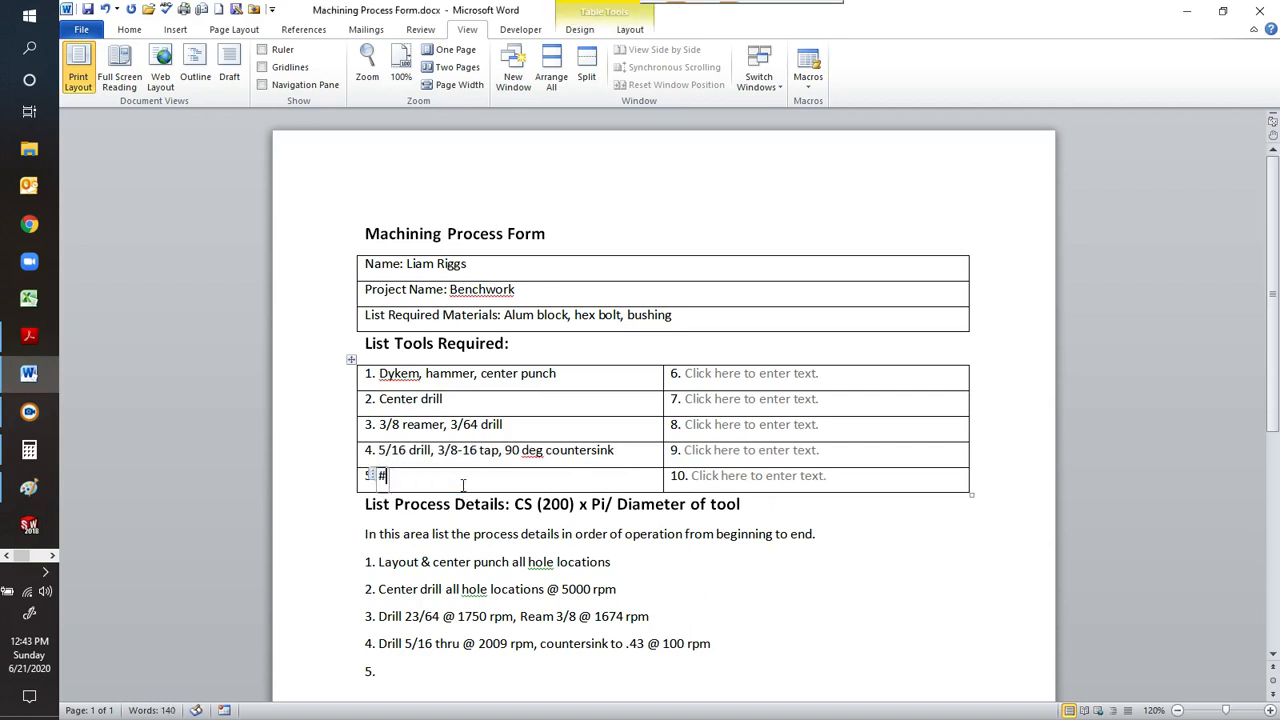
type(" Drill")
type(", 1")
type("/")
type("4-0")
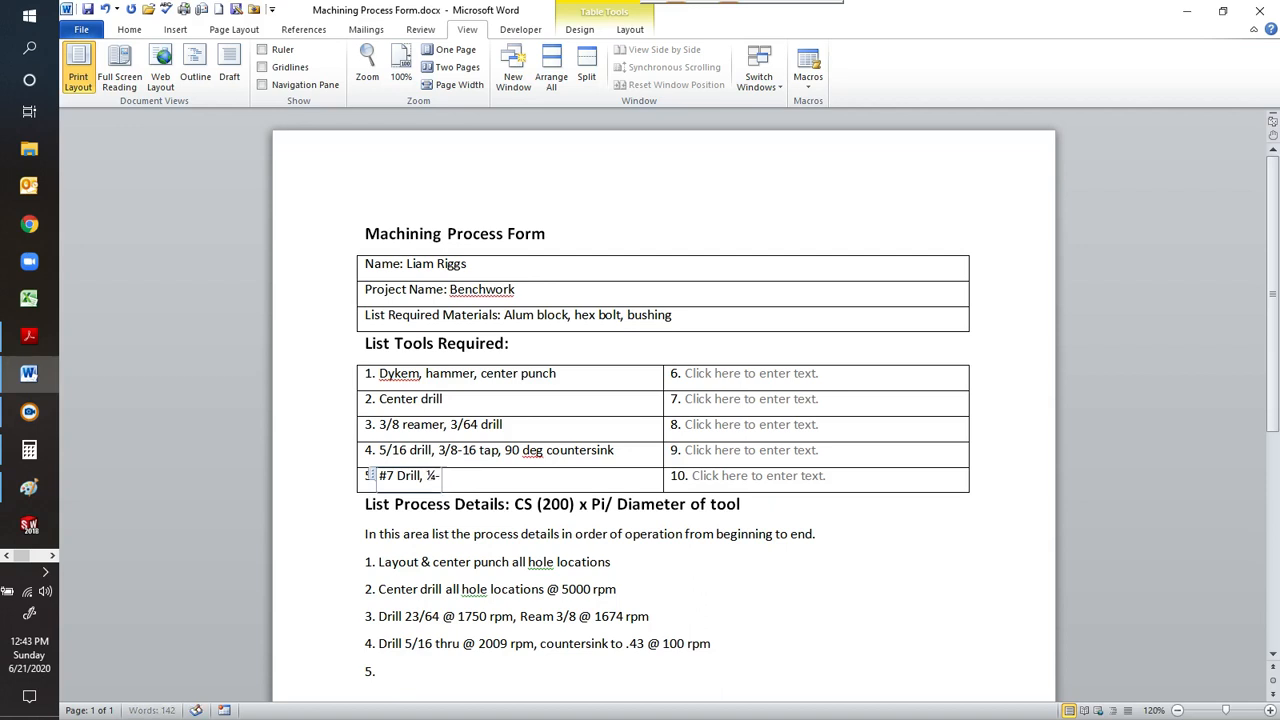
type(" tap")
left_click(443, 478)
type("2")
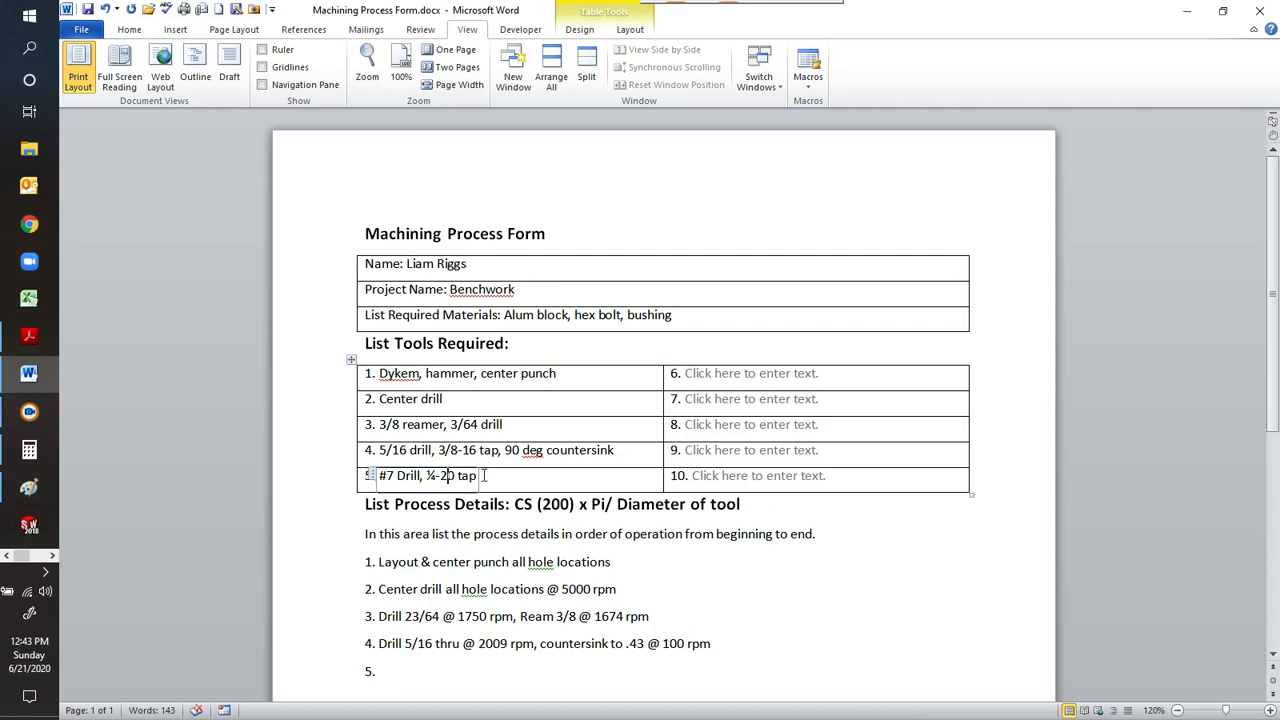
Begin process detail 5 with the text "Drill 5/16 @".
scroll(1004, 416, "down", 4)
scroll(1004, 416, "down", 2)
scroll(974, 394, "up", 2)
left_click(416, 457)
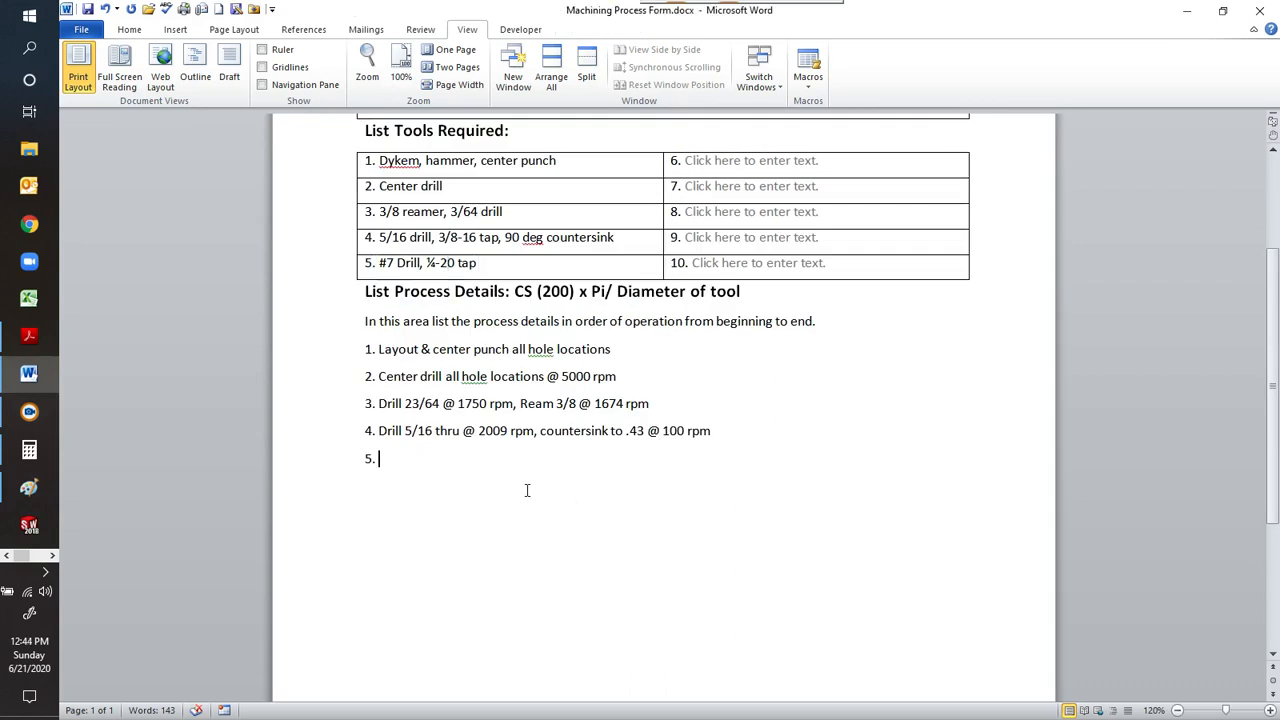
type("Drill 5/16 @")
Switch to Calculator, clear it, multiply 200 by 3.14 and start dividing the result.
left_click(27, 442)
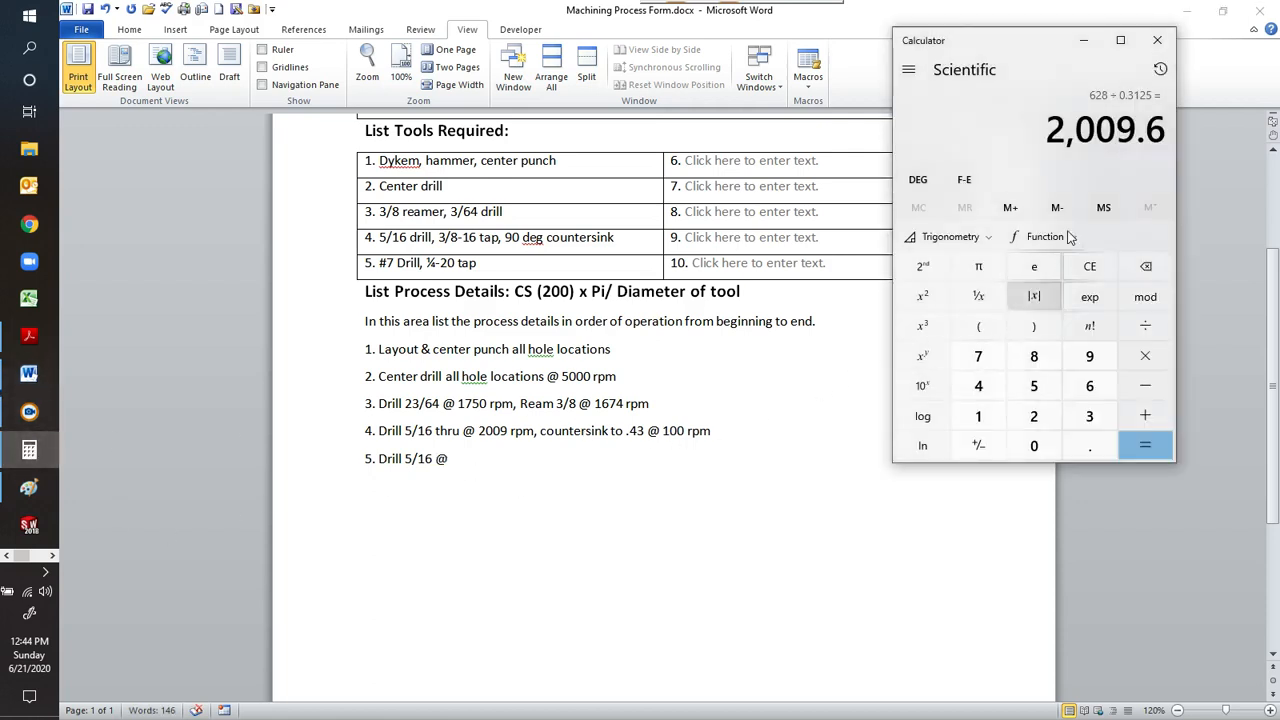
left_click(1090, 266)
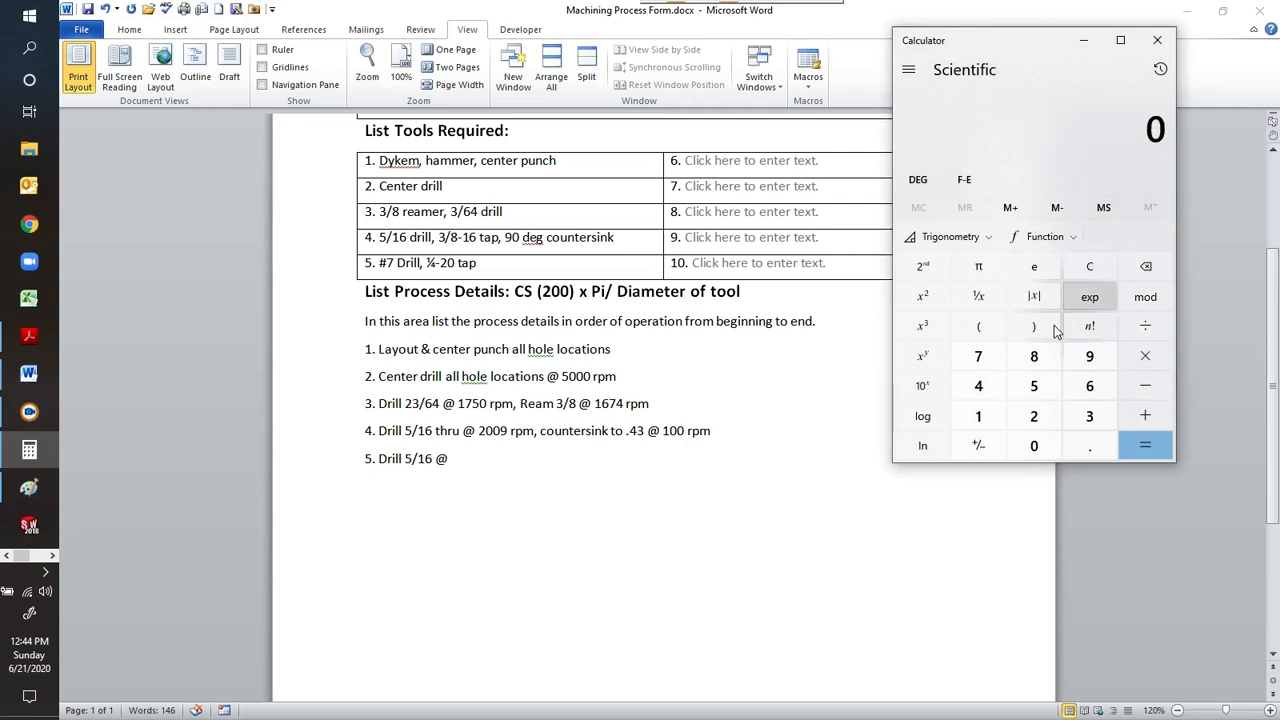
type("200 × ")
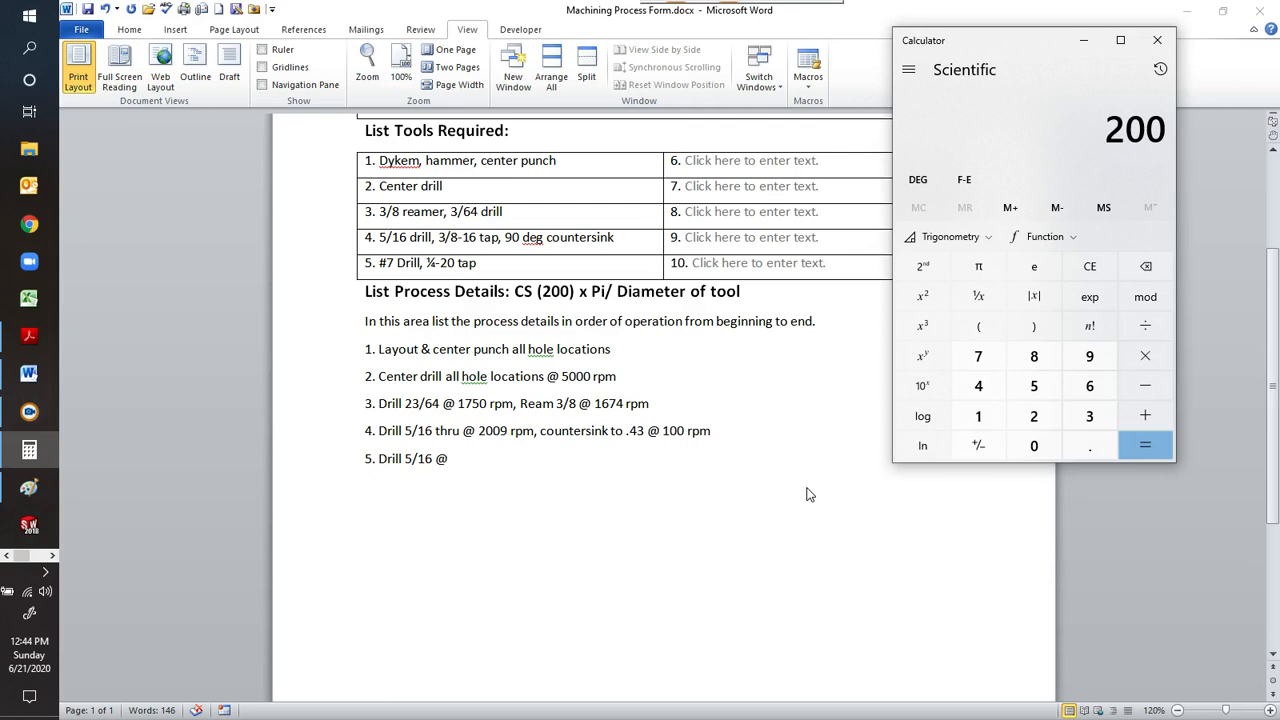
type("3.14")
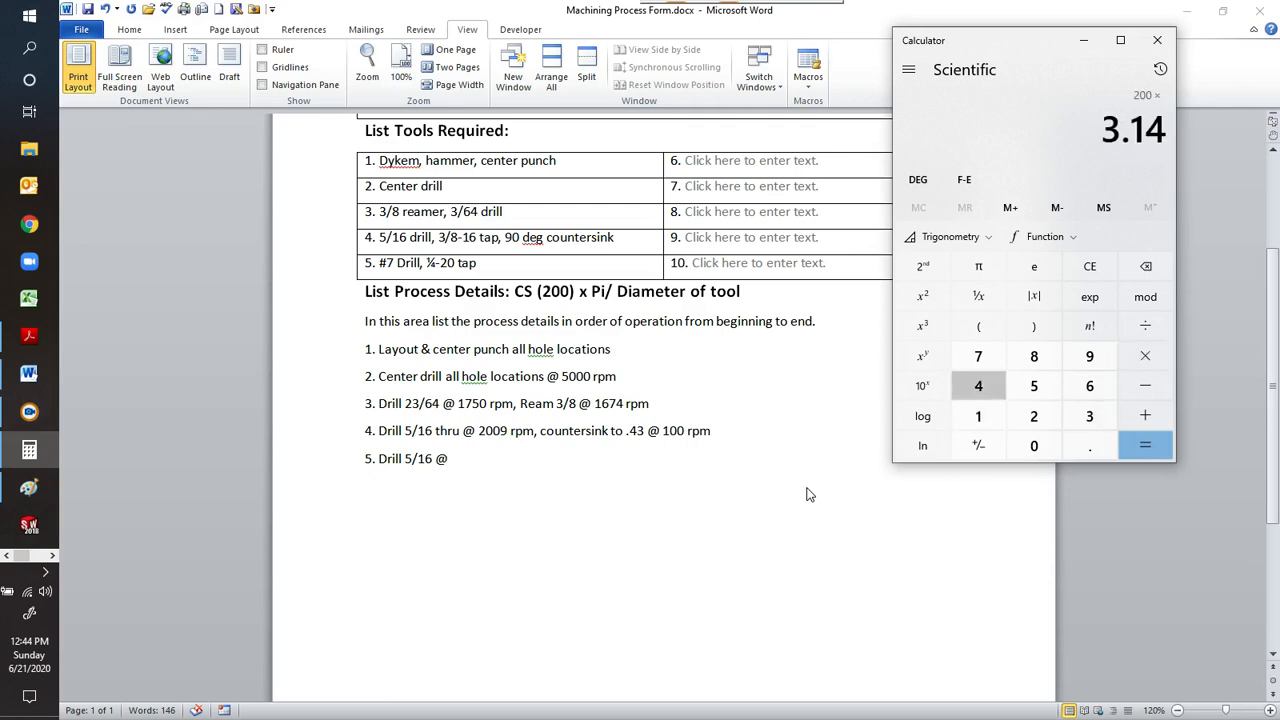
key("Return")
key("slash")
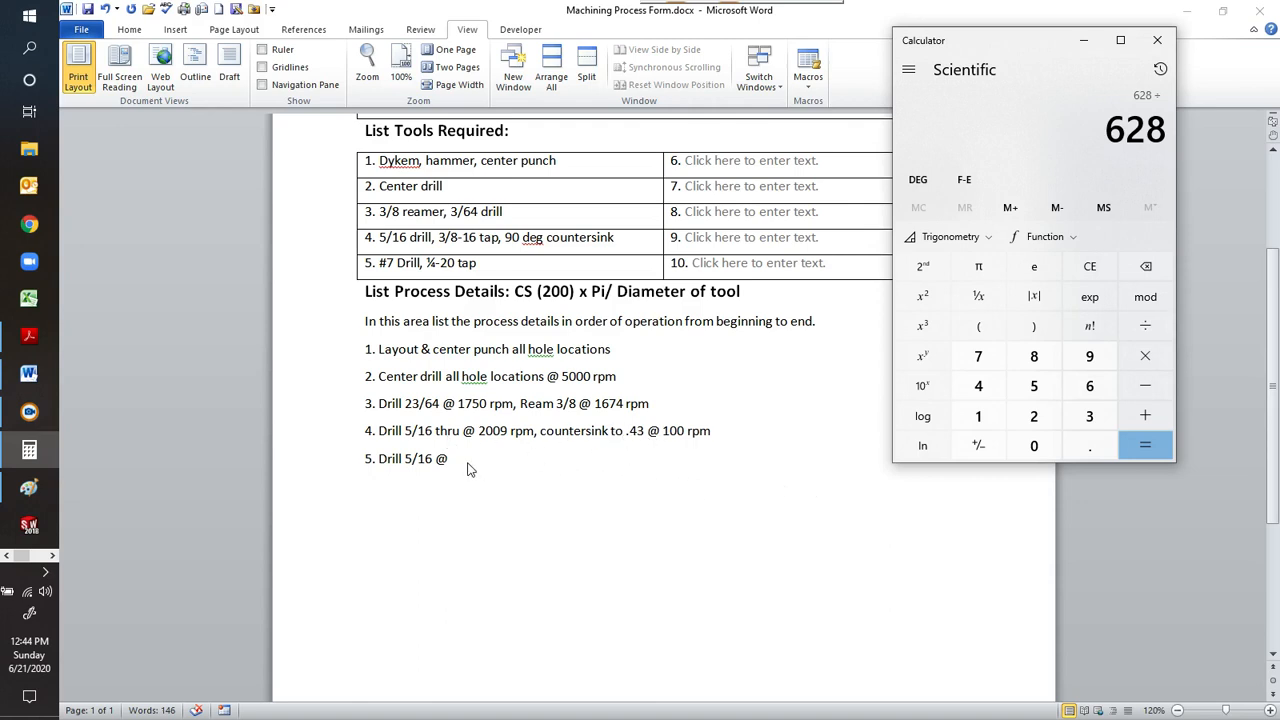
Return to the Word form and replace the drill size in process detail 5 with "#7".
left_click(431, 458)
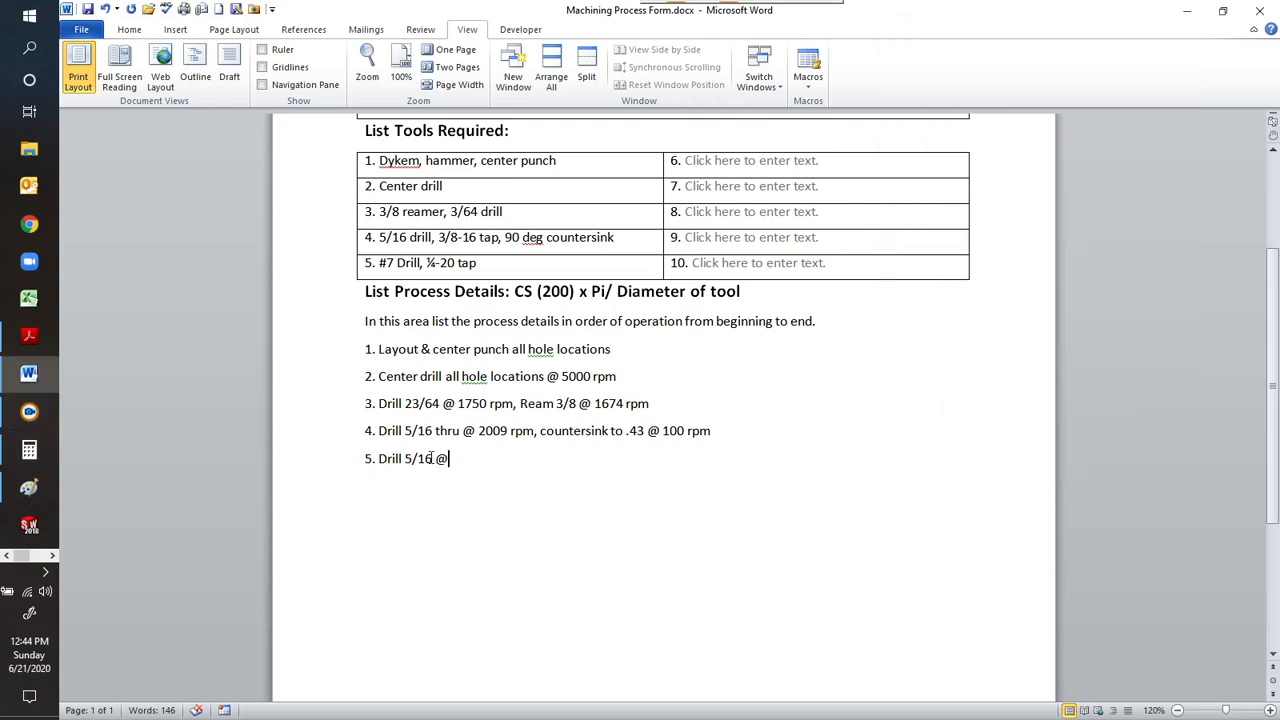
key("BackSpace")
key("BackSpace")
key("BackSpace")
key("BackSpace")
key("BackSpace")
key("BackSpace")
type("#7")
Switch to Calculator and divide the pending product by .201 to get the #7 drill's spindle speed.
left_click(29, 450)
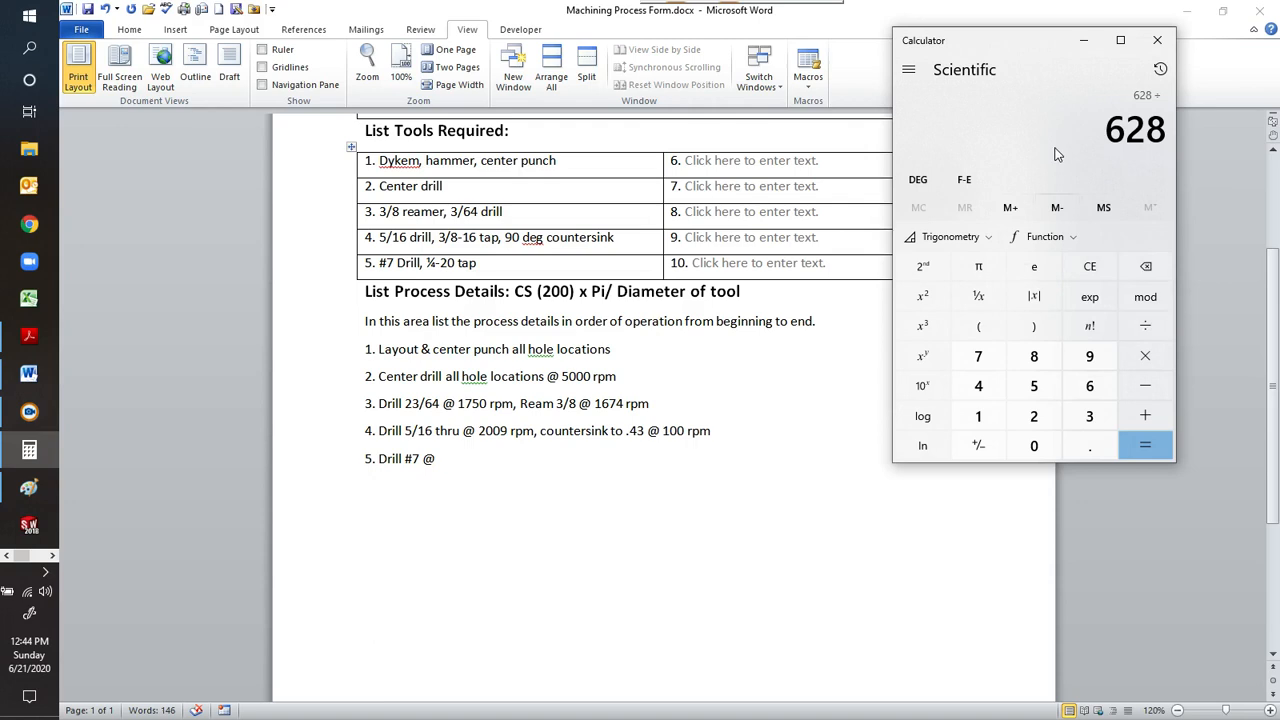
key("period")
type("201")
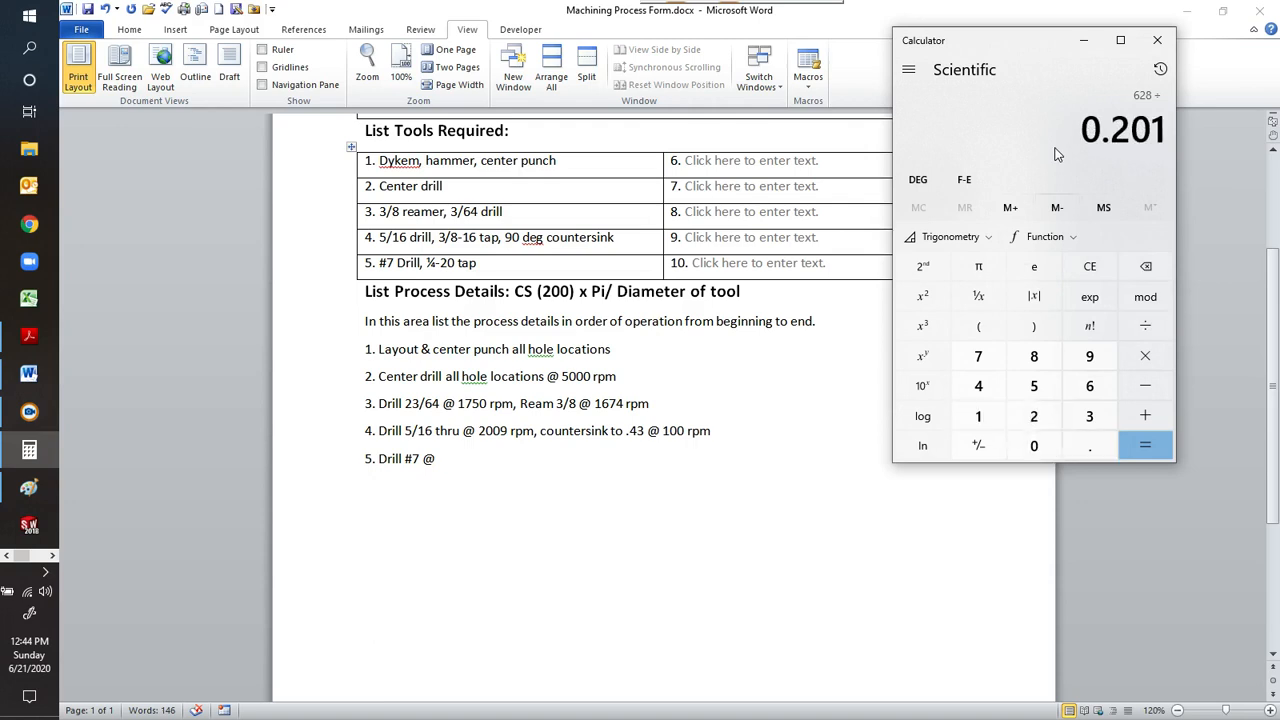
key("Return")
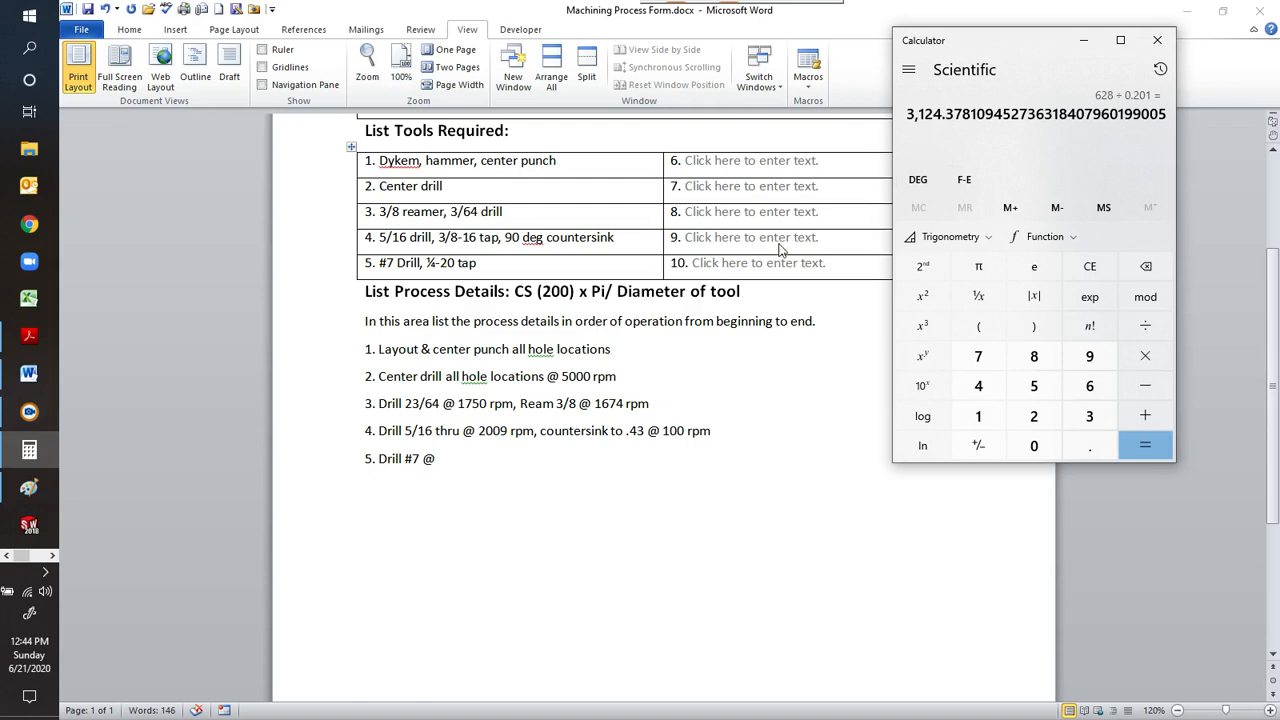
Back in the Word form, append "3124 rpm, tap ¼-20 by hand" to process detail 5.
left_click(470, 458)
left_click(469, 458)
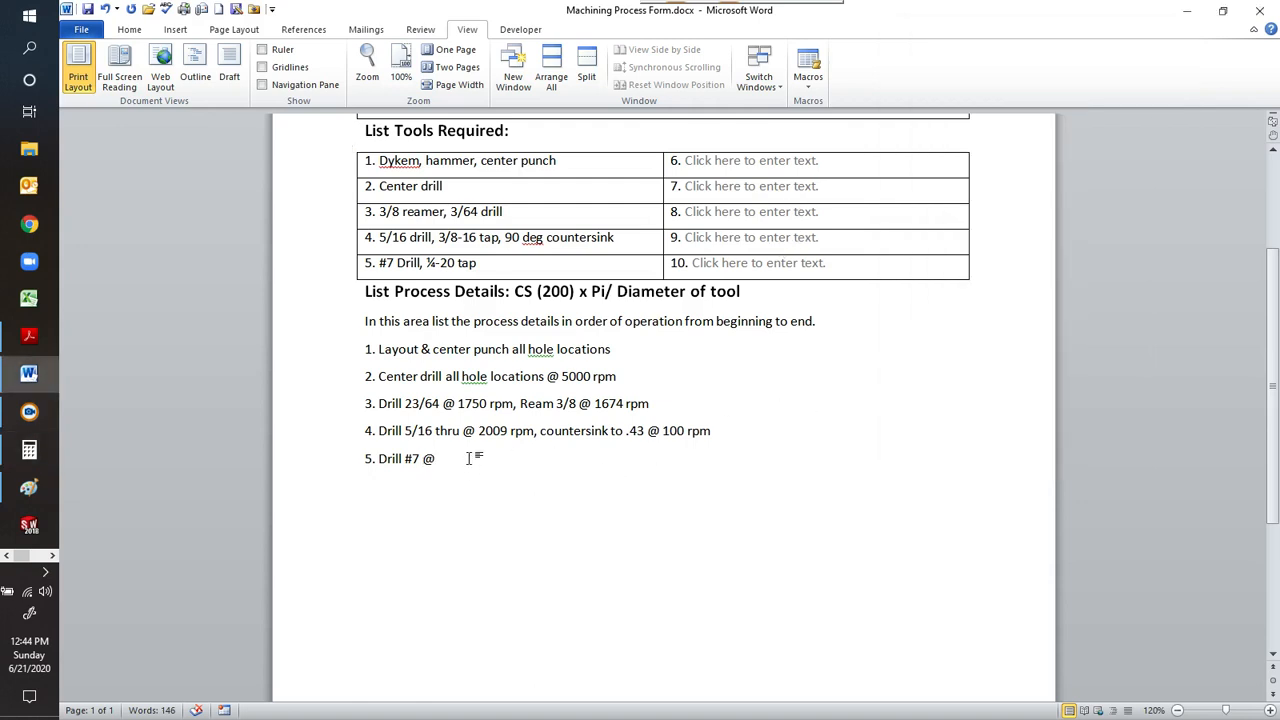
type("31")
type("24")
type(" rpm")
type(",")
type("ta")
type("p ")
type("1/4-")
type("2")
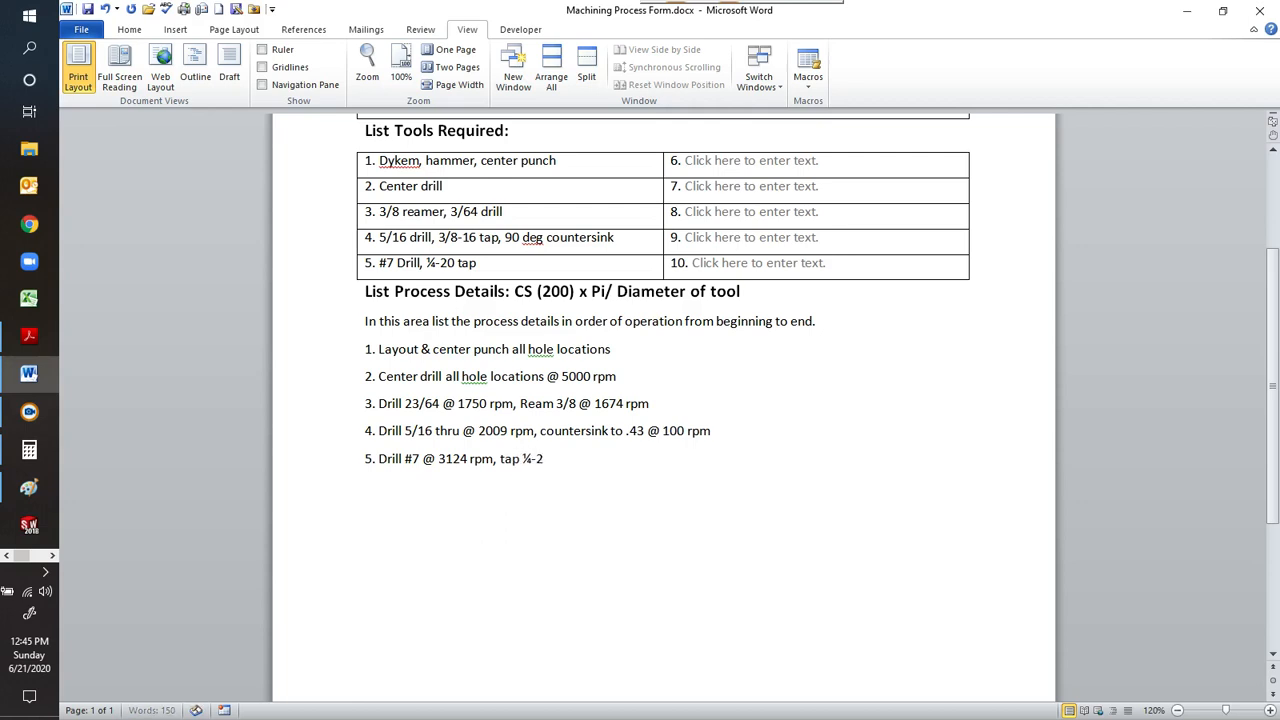
type("0 by hand")
Insert "countersink .28," before "tap" in process detail 5.
left_click(498, 458)
key("BackSpace")
type(", count")
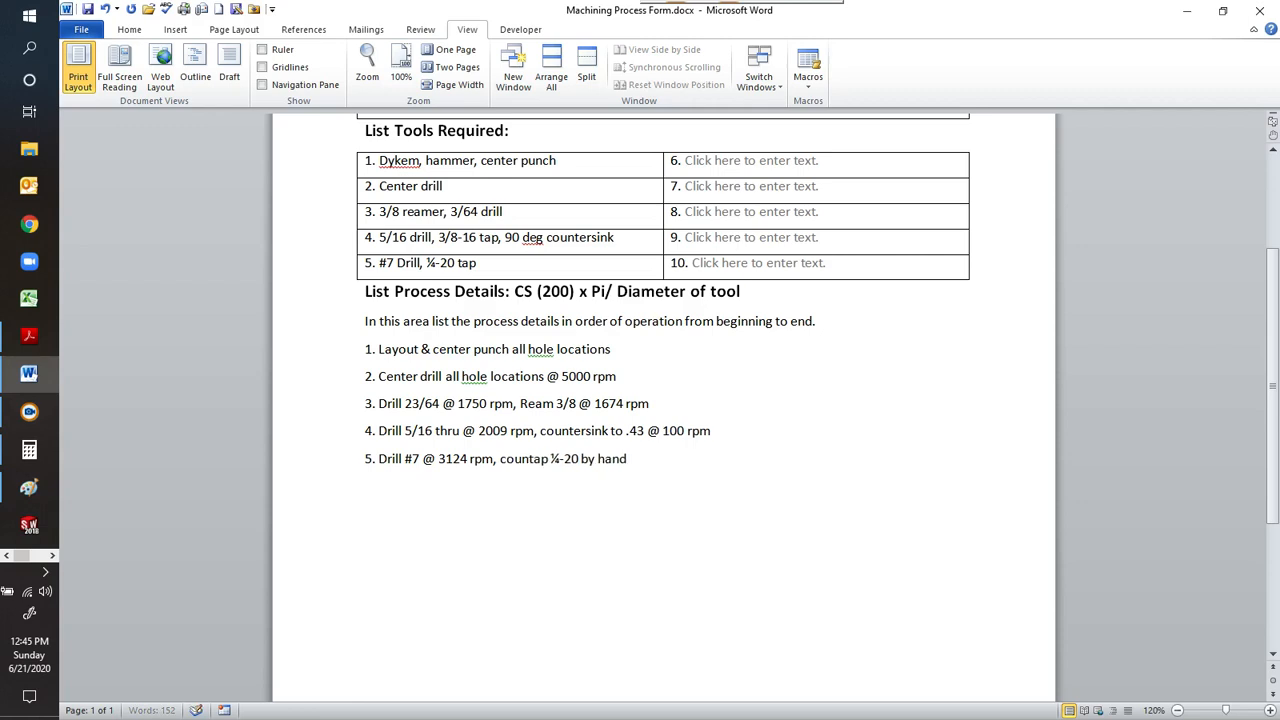
type("er")
type("sin")
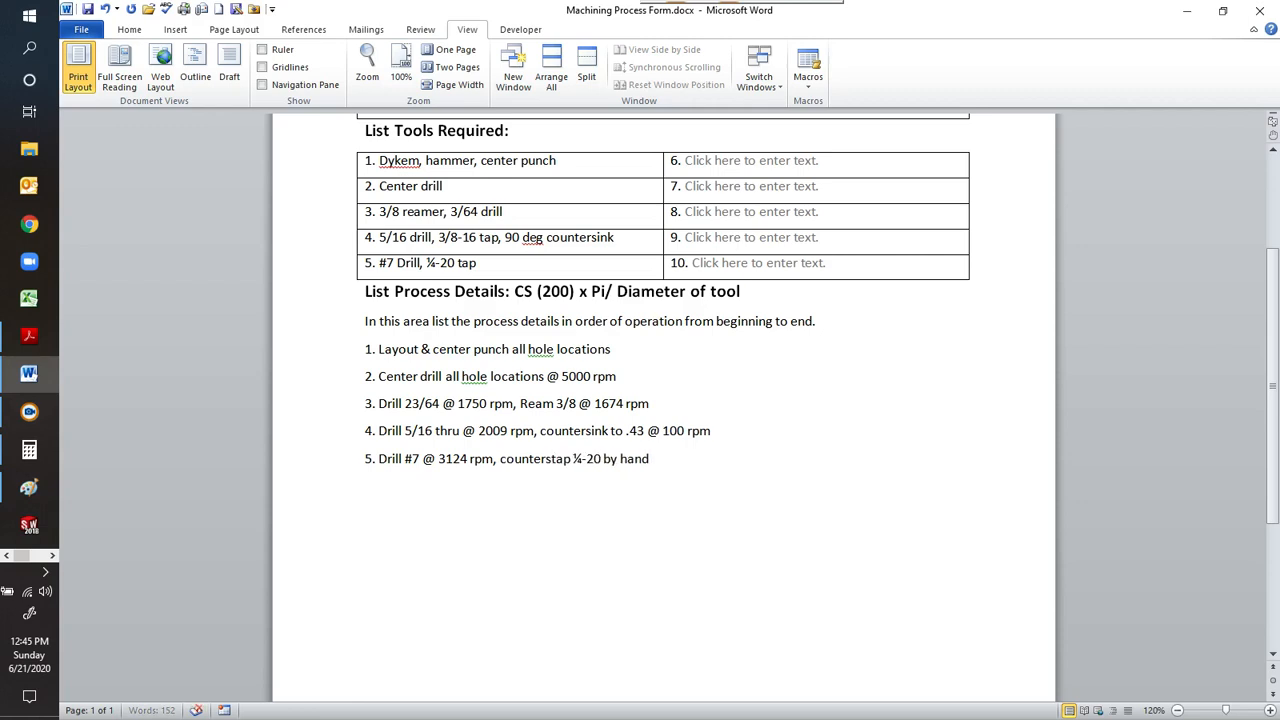
type("k")
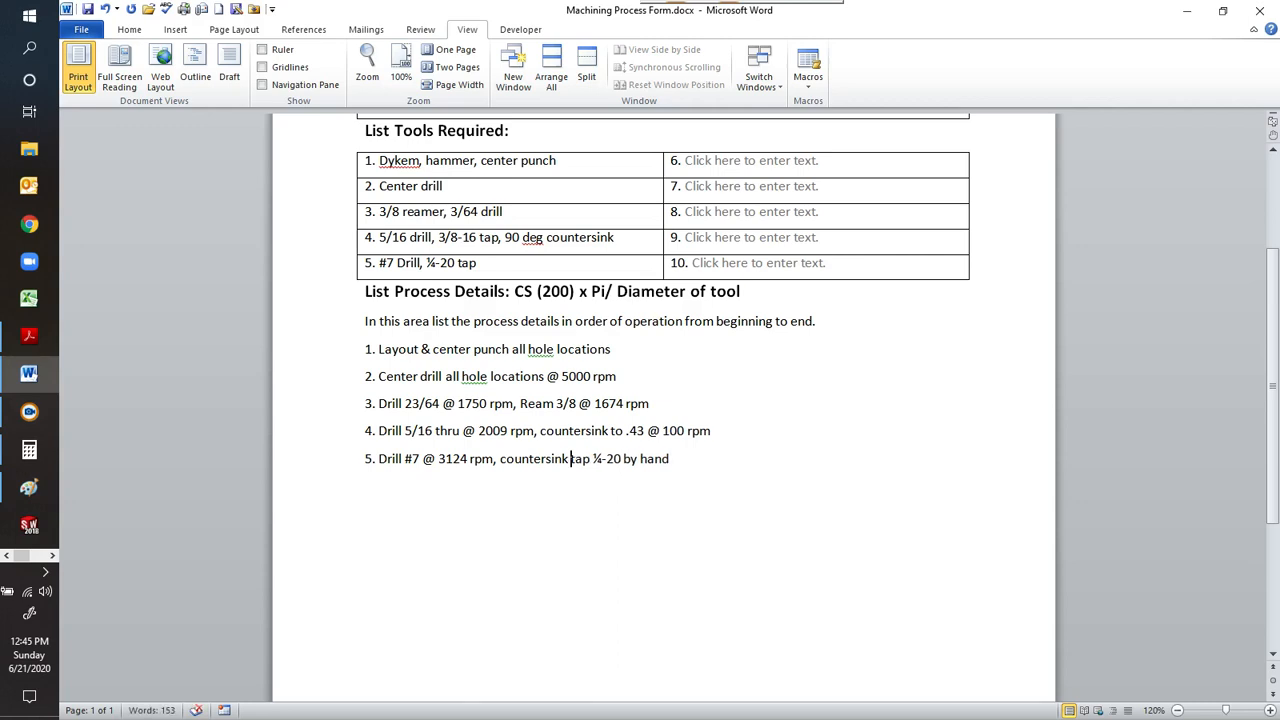
type(" .28")
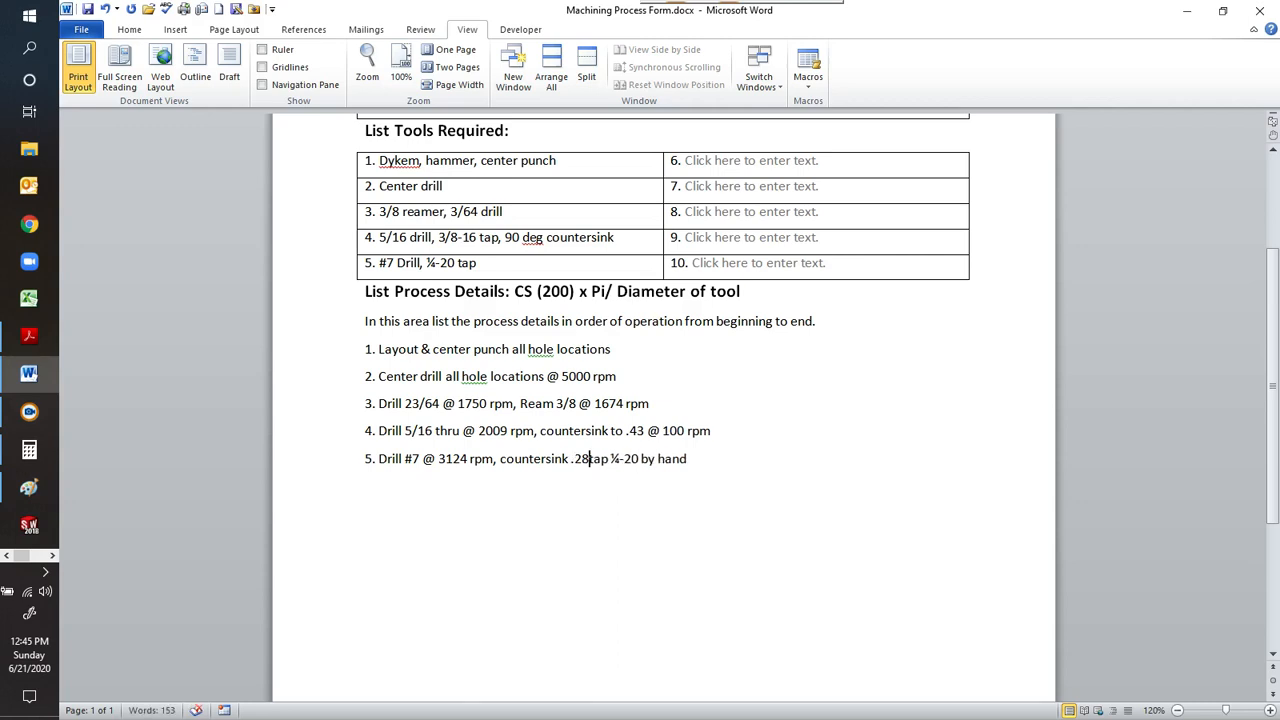
type(",")
Switch to the Paint drawing and mark the three notes with a vertical stroke alongside them.
left_click(27, 491)
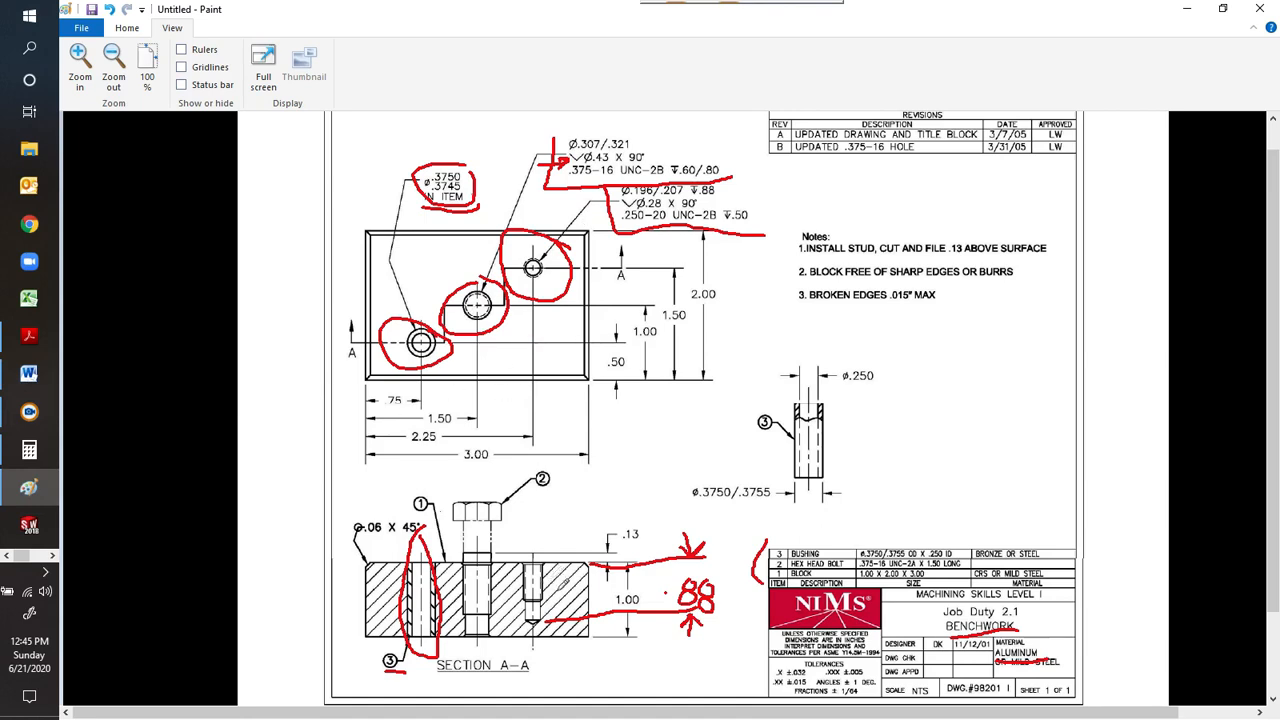
left_click_drag(797, 209, 806, 320)
Return to the Word form and enter "wrench, hack saw, file" as required tool 6.
left_click(28, 376)
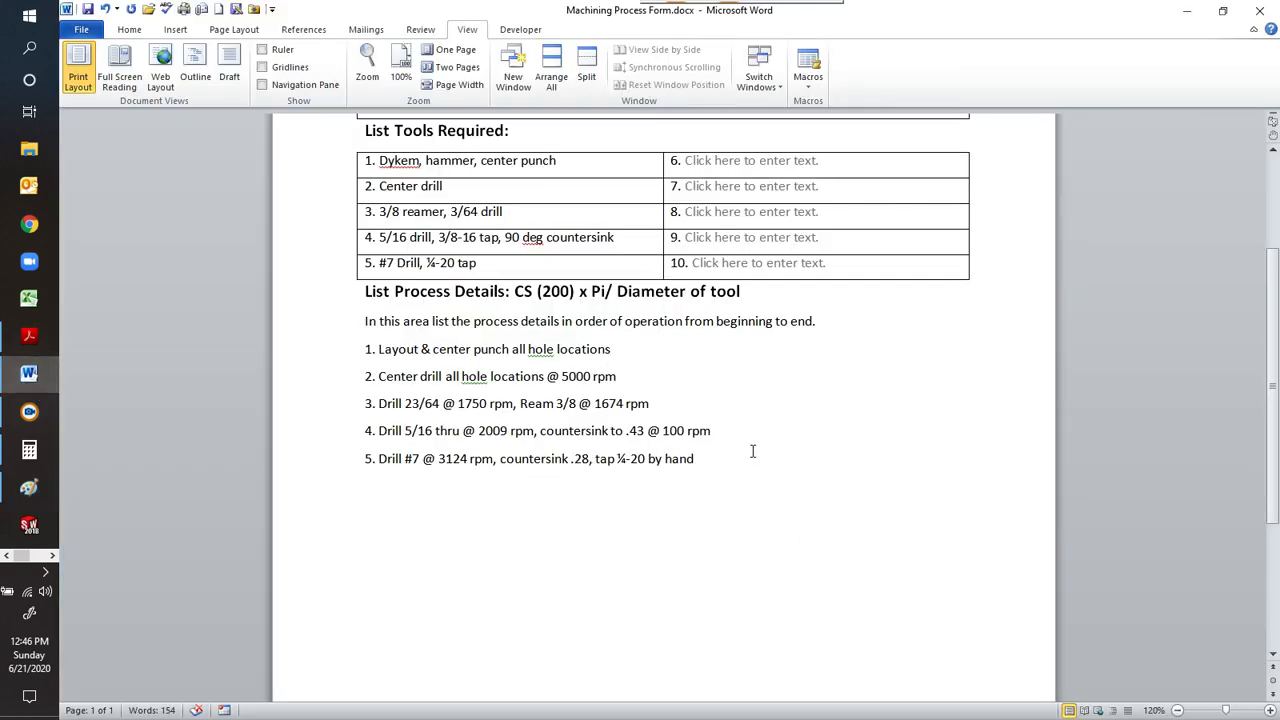
left_click(752, 160)
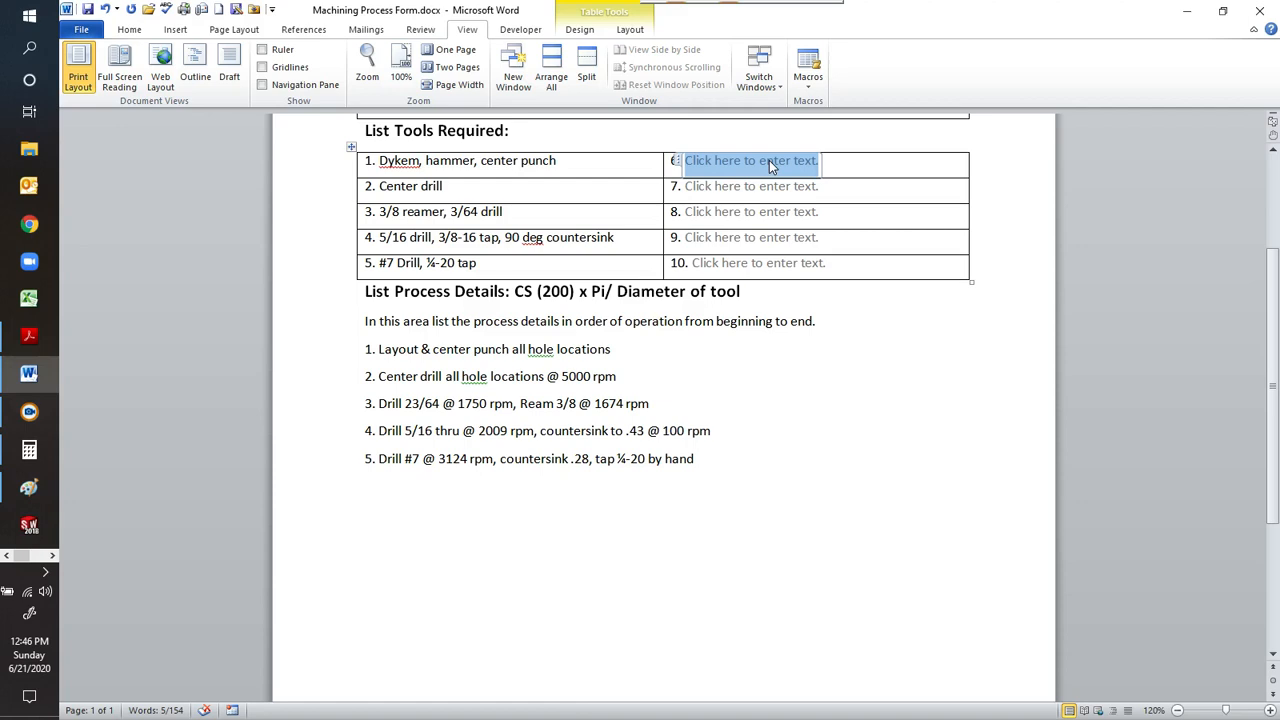
type("wrenc")
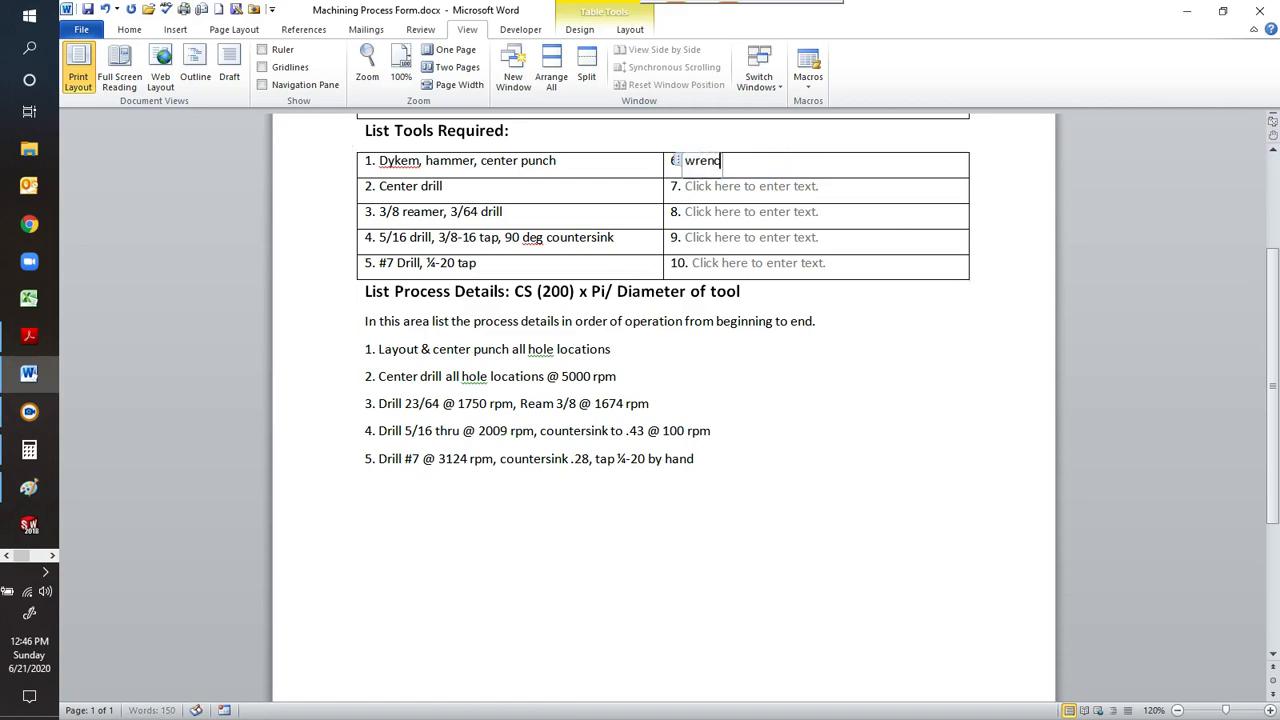
type("h, hack saw")
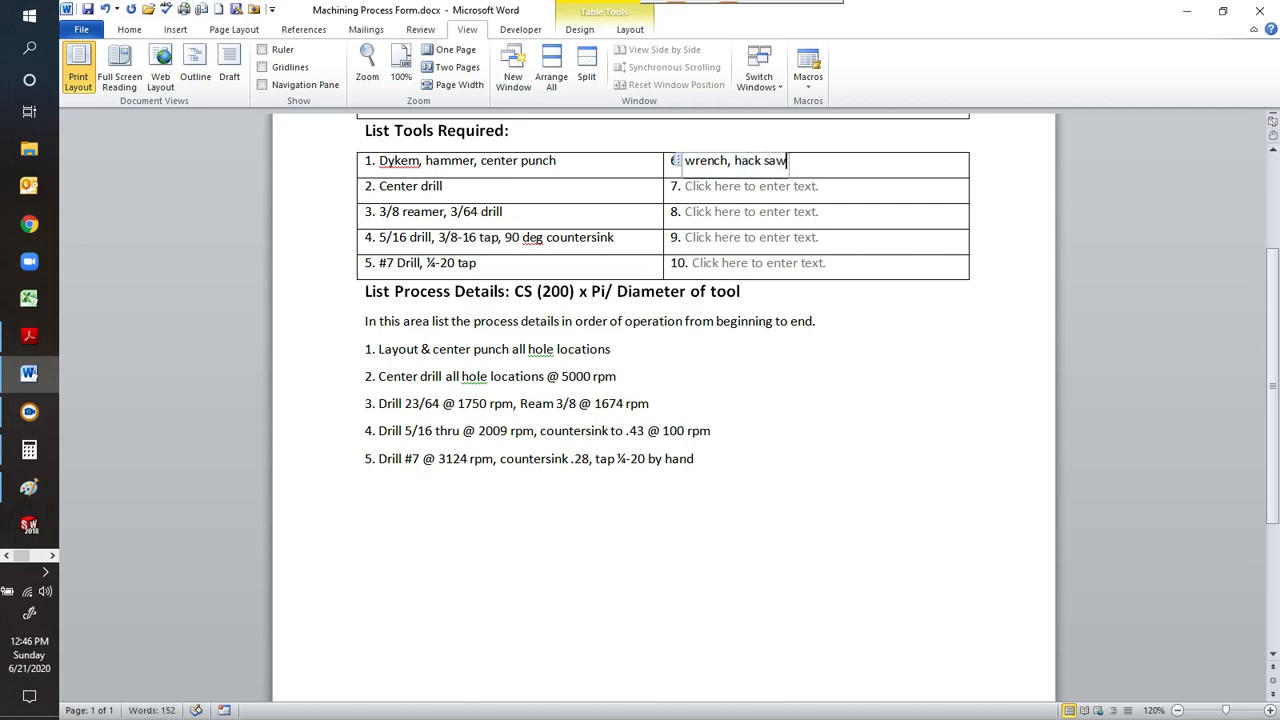
type(", file")
Add process detail 6 reading "Install hex bolt, saw long, file to .13" and save the document.
left_click(741, 465)
key("Return")
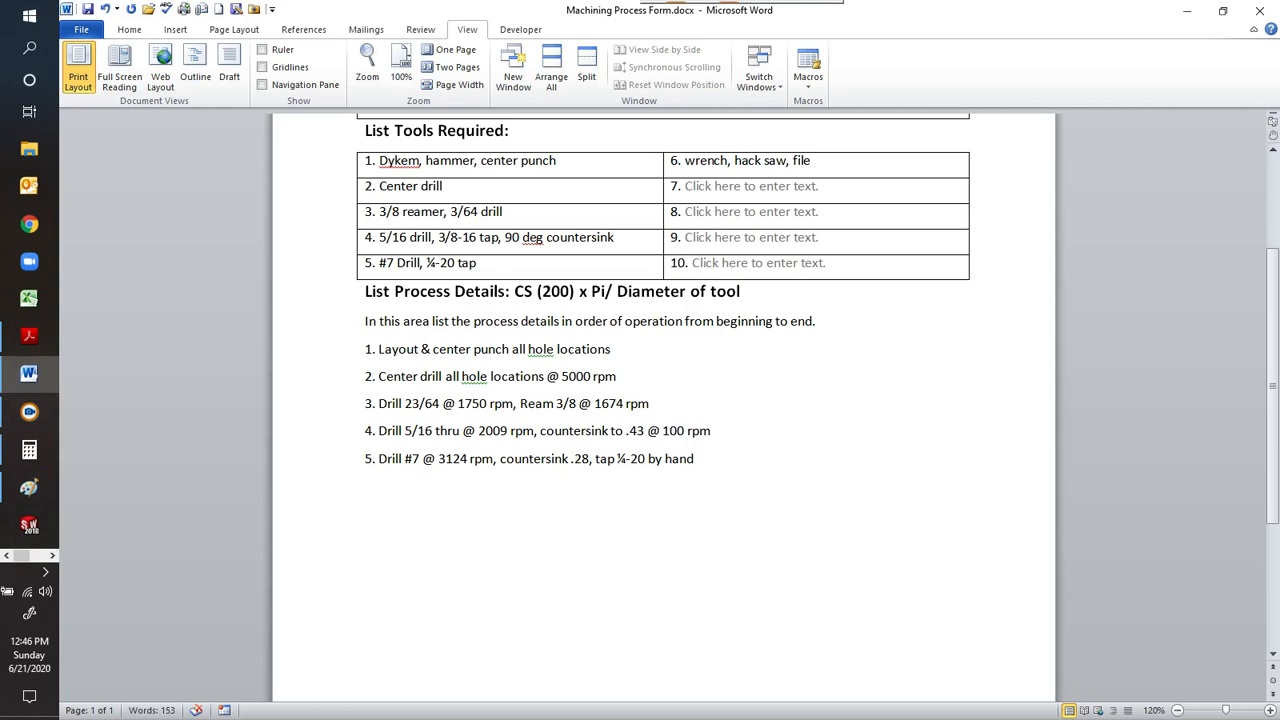
type("6. Install hex bolt")
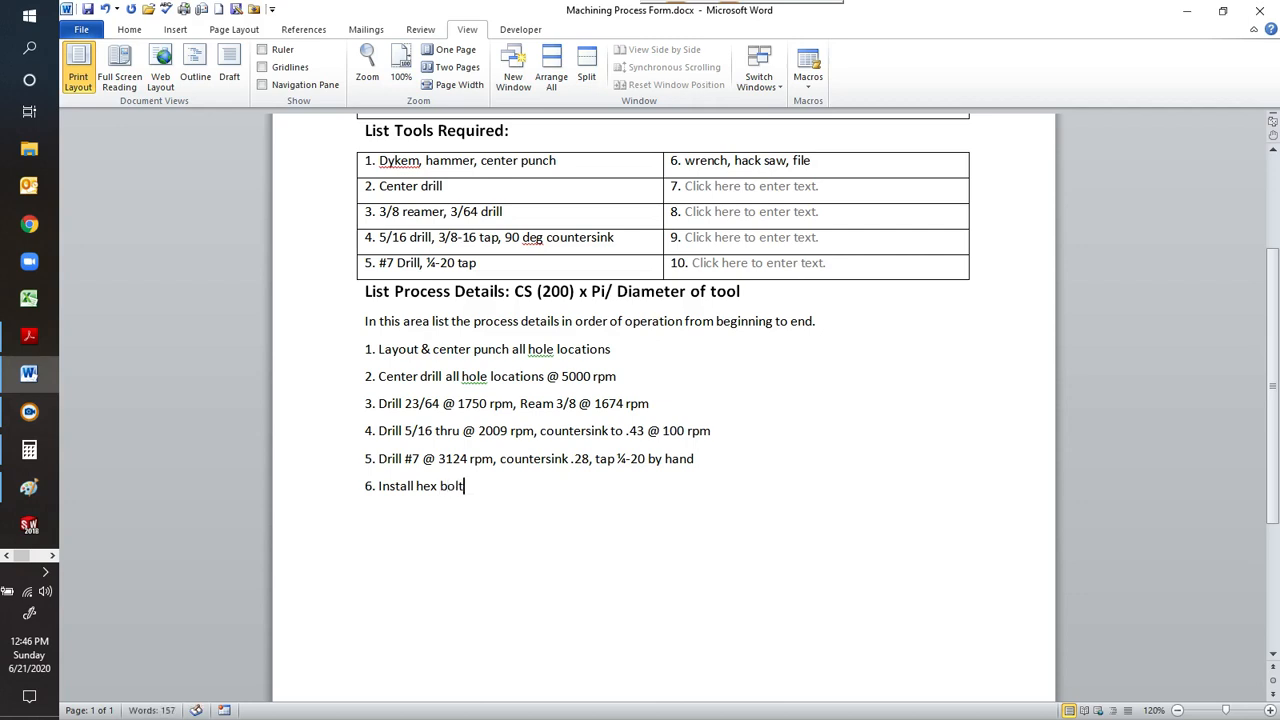
type(", saw long, file to .13")
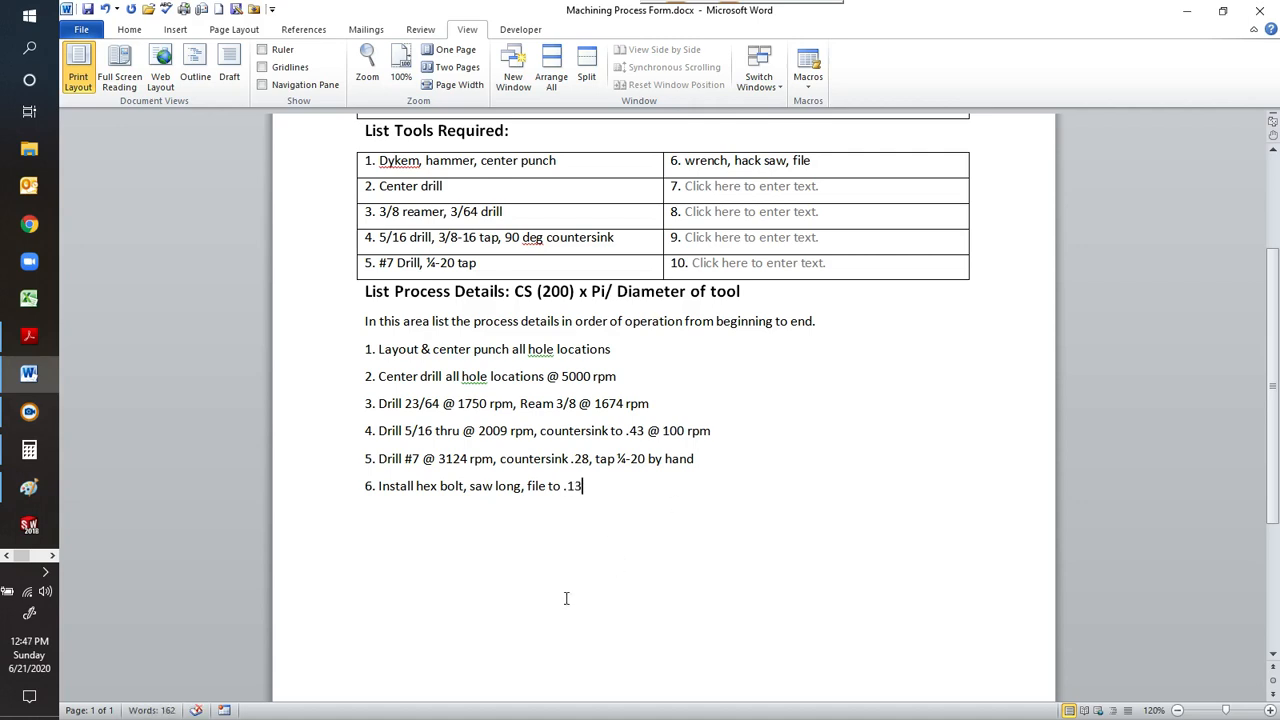
key("ctrl+s")
Add process detail 7 reading "Stamp initials & year in block".
key("Return")
type("7. Stamp initials $")
key("BackSpace")
type("& year ")
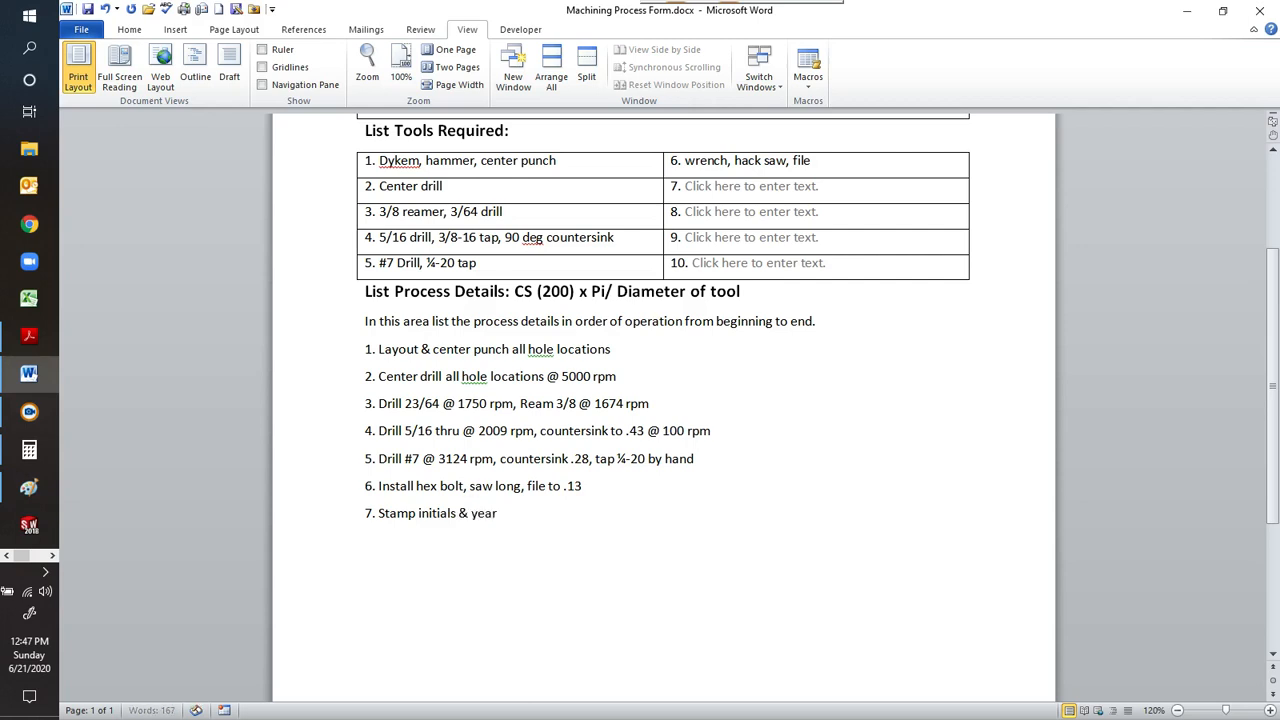
type("i")
type("n blon")
key("BackSpace")
type("ck")
Start saving the form as a new copy named "Machining Process Form-" followed by the author's surname and "- Benchblock".
scroll(704, 512, "up", 3)
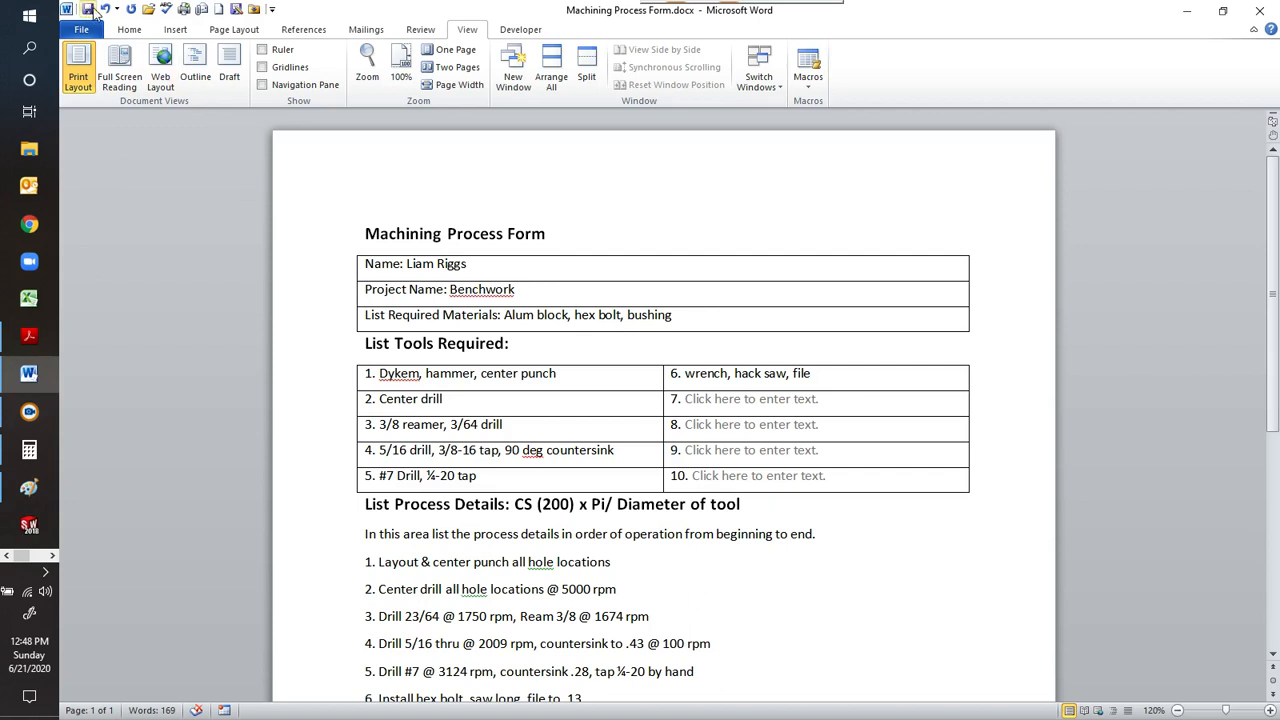
left_click(234, 13)
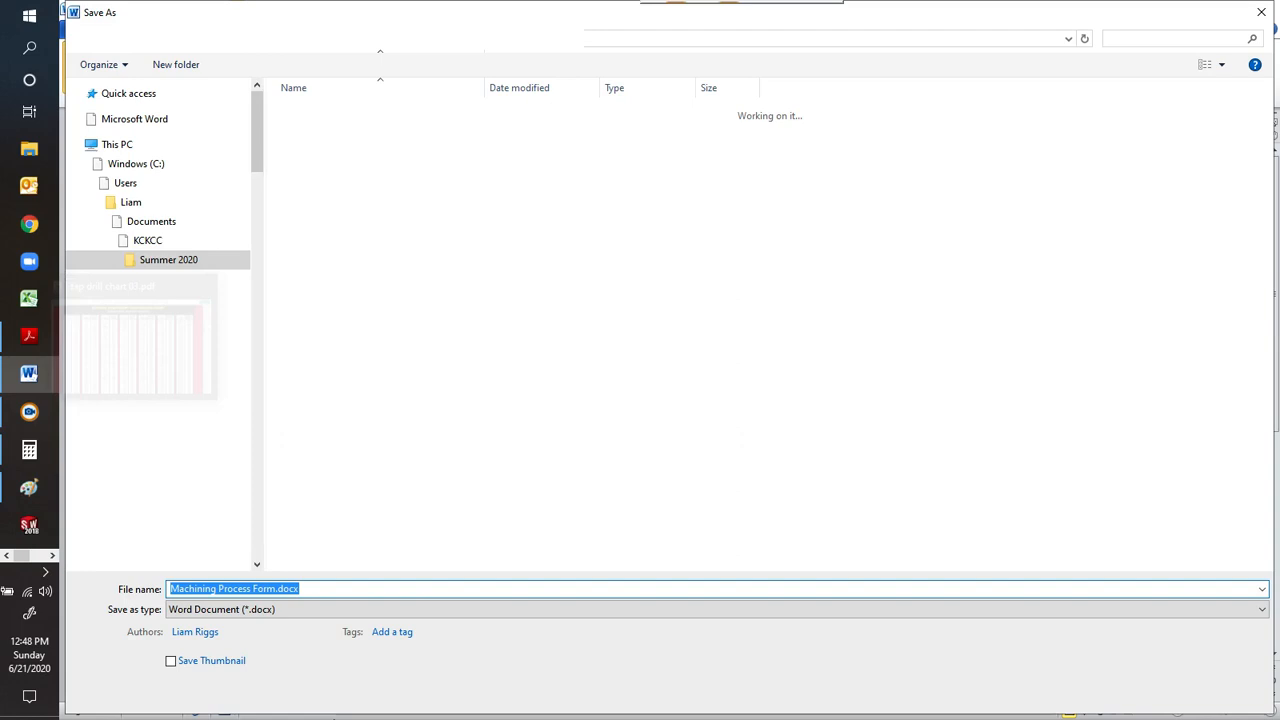
left_click(336, 589)
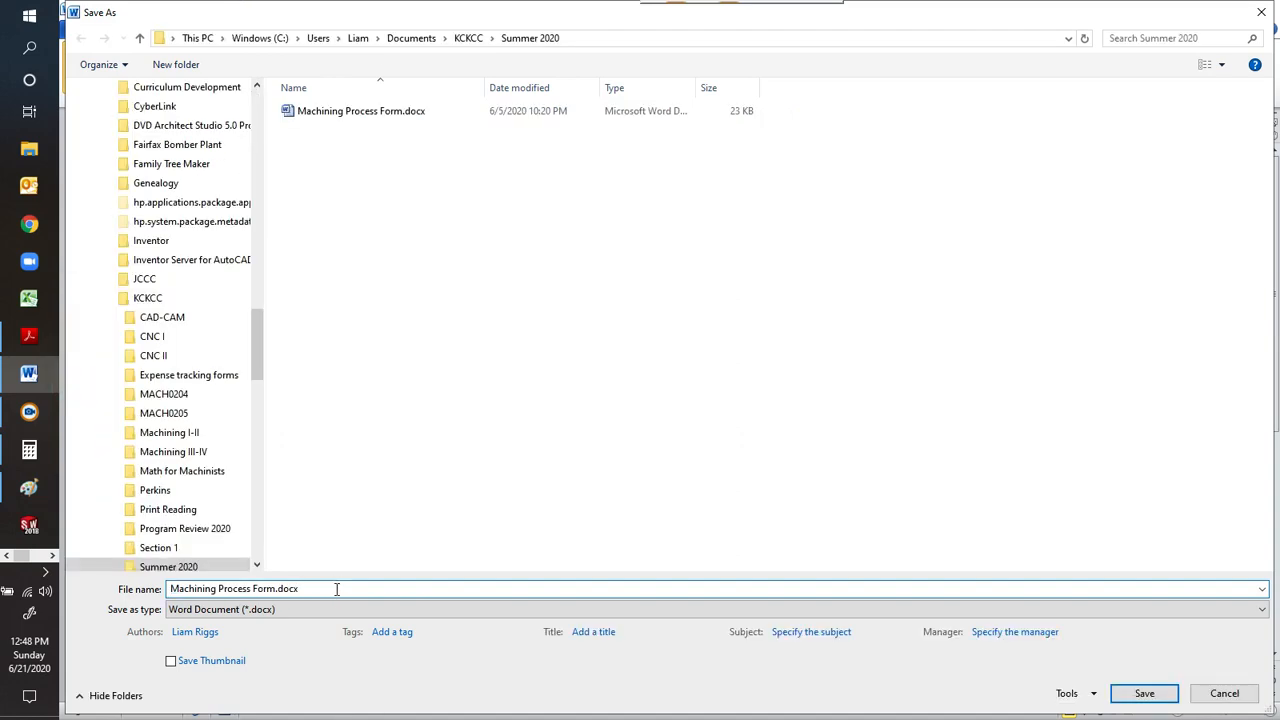
key("BackSpace")
key("BackSpace")
key("BackSpace")
key("BackSpace")
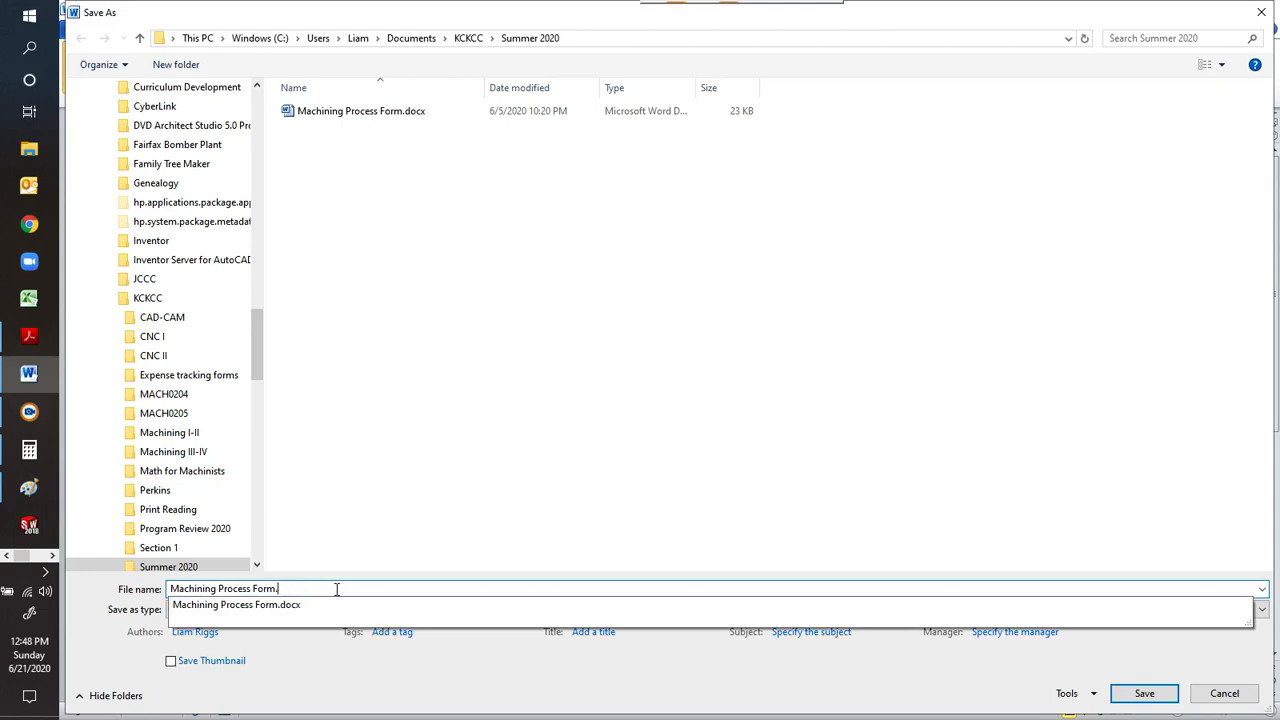
type("-")
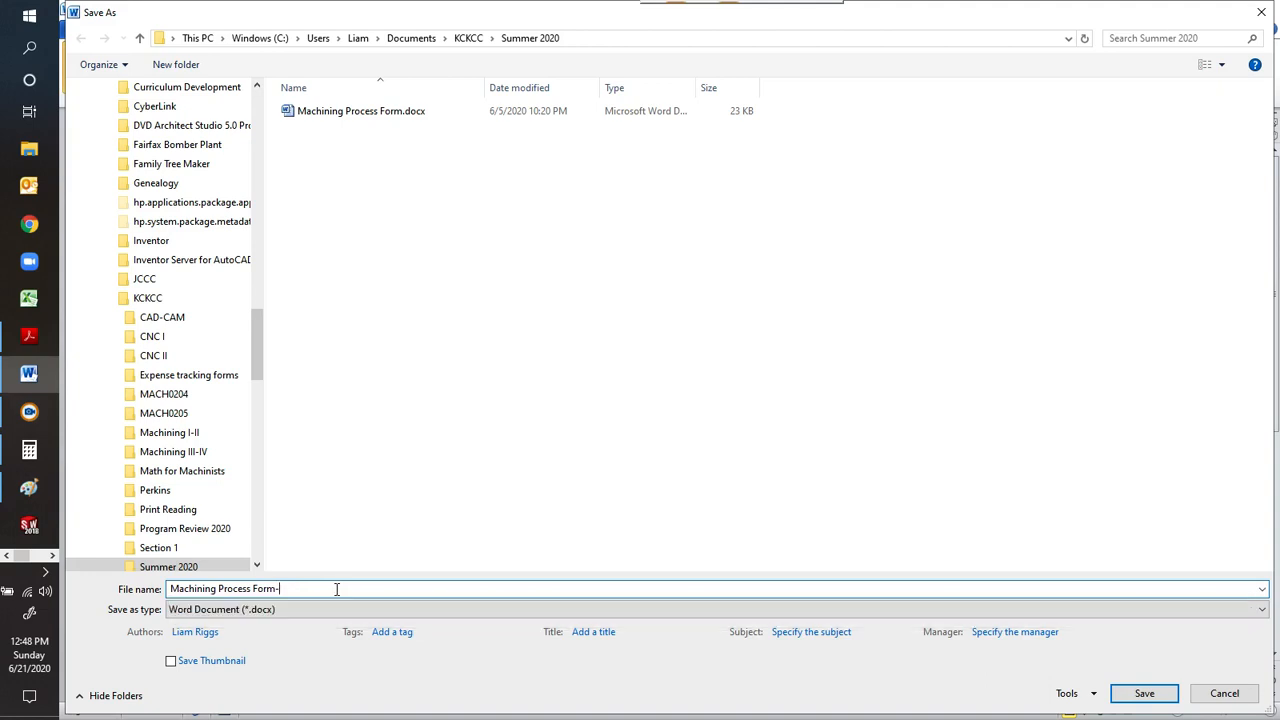
type(" Riggs")
type("- Benchblock")
Choose the Desktop folder as the location and save the renamed document there.
mouse_move(257, 335)
left_mouse_down()
mouse_move(249, 276)
mouse_move(256, 428)
mouse_move(252, 335)
left_mouse_up()
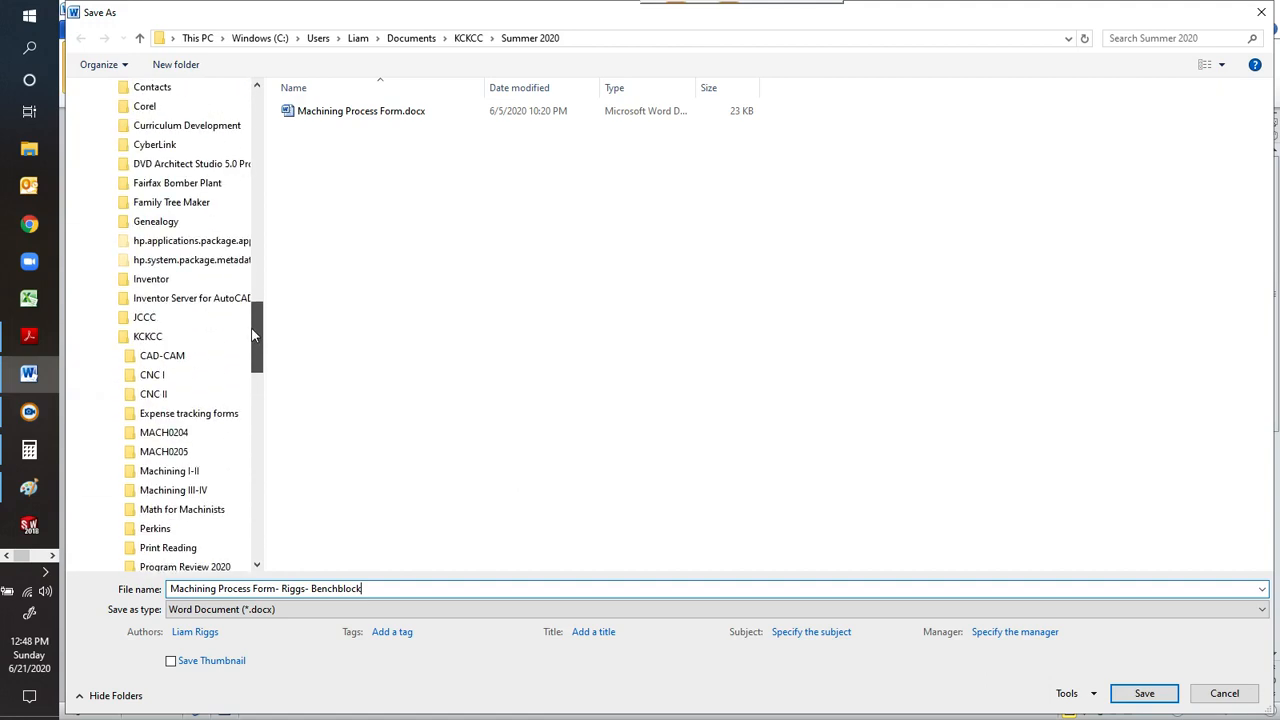
left_click(106, 337)
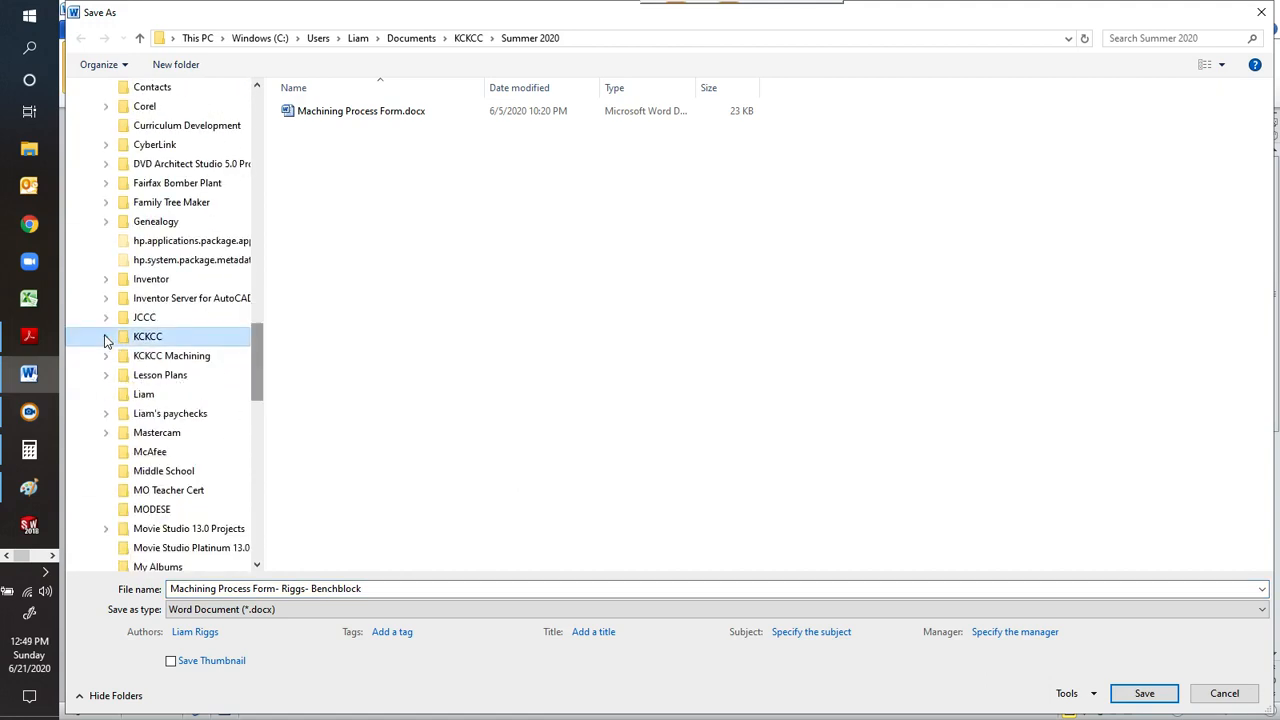
left_click(106, 338)
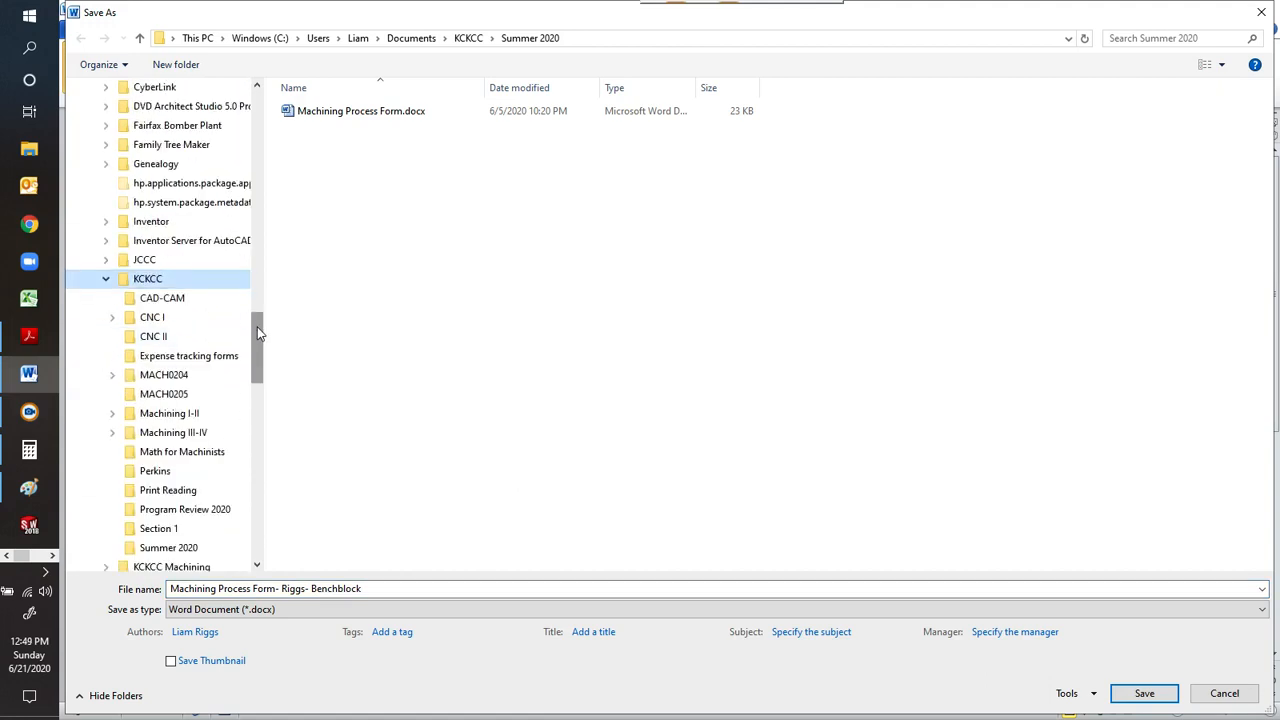
left_click_drag(257, 333, 248, 243)
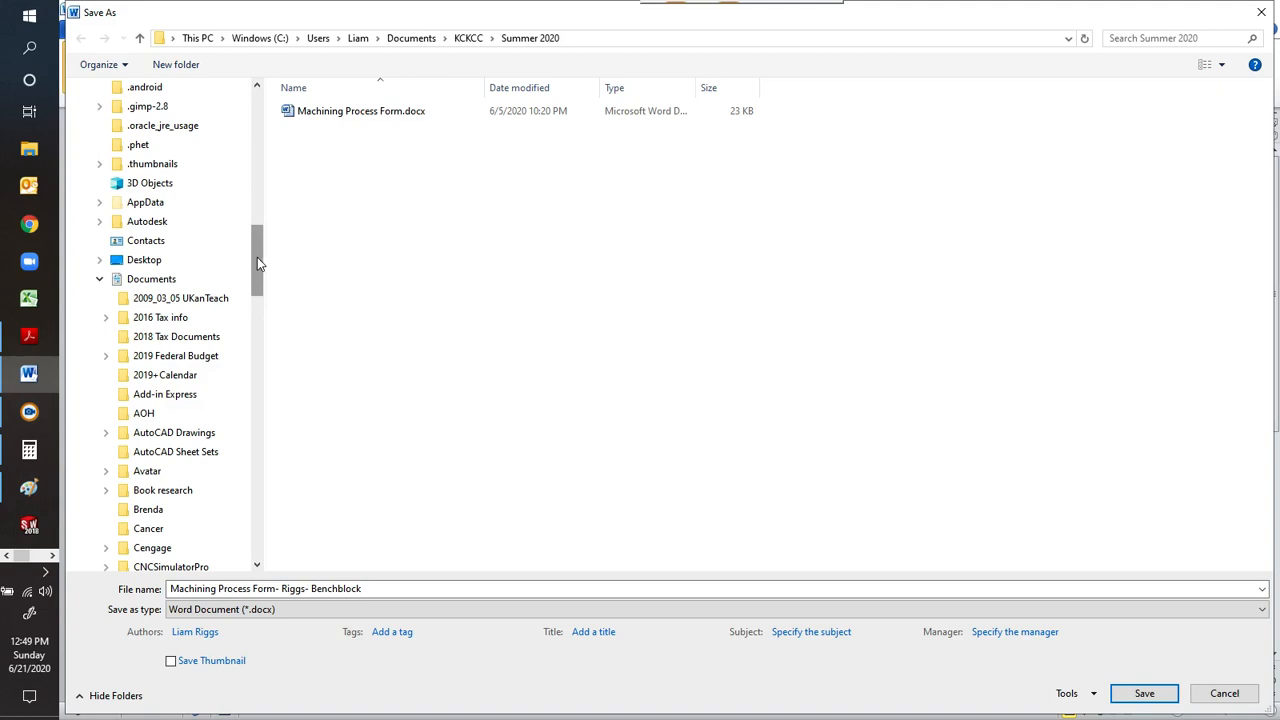
left_click(187, 262)
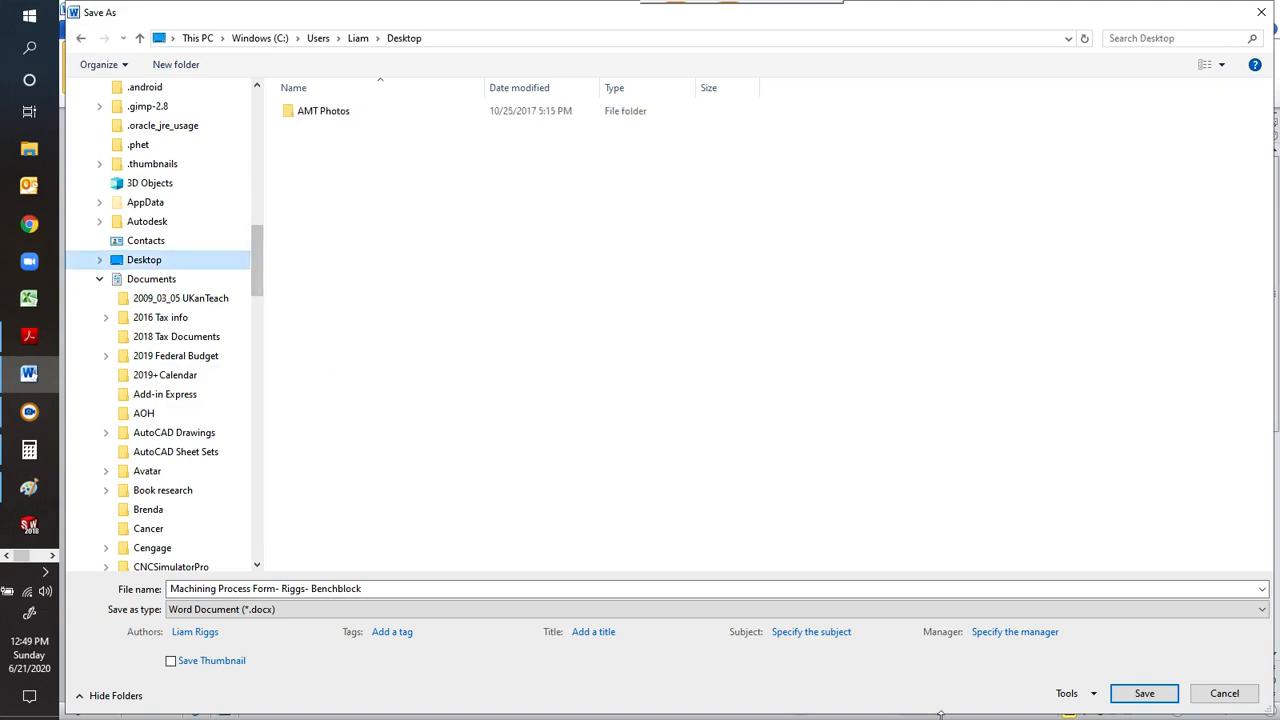
left_click(1148, 693)
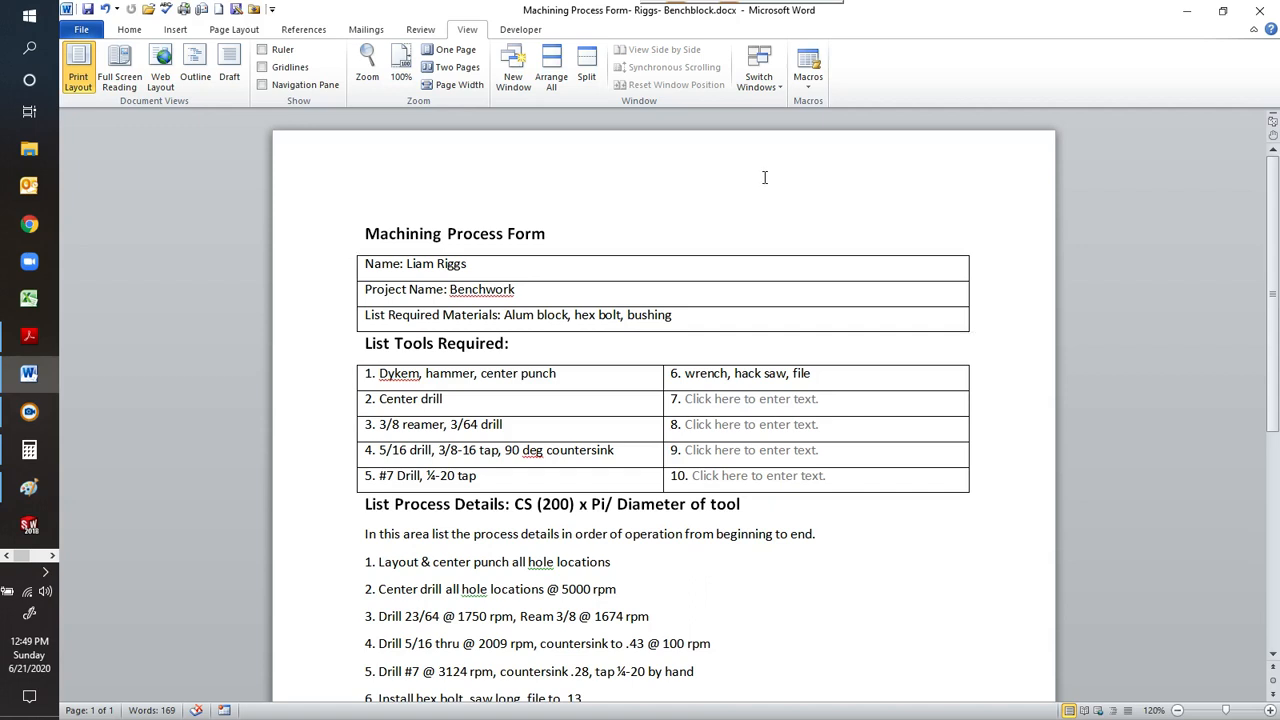
mouse_move(776, 8)
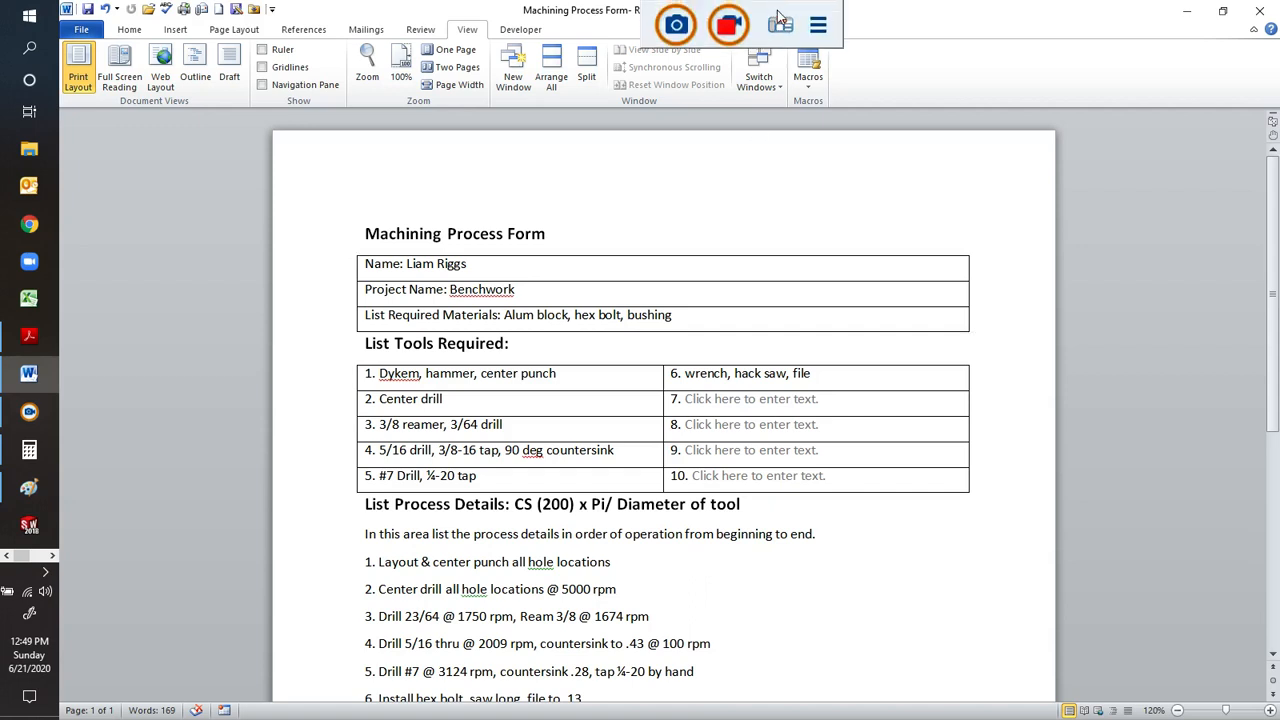